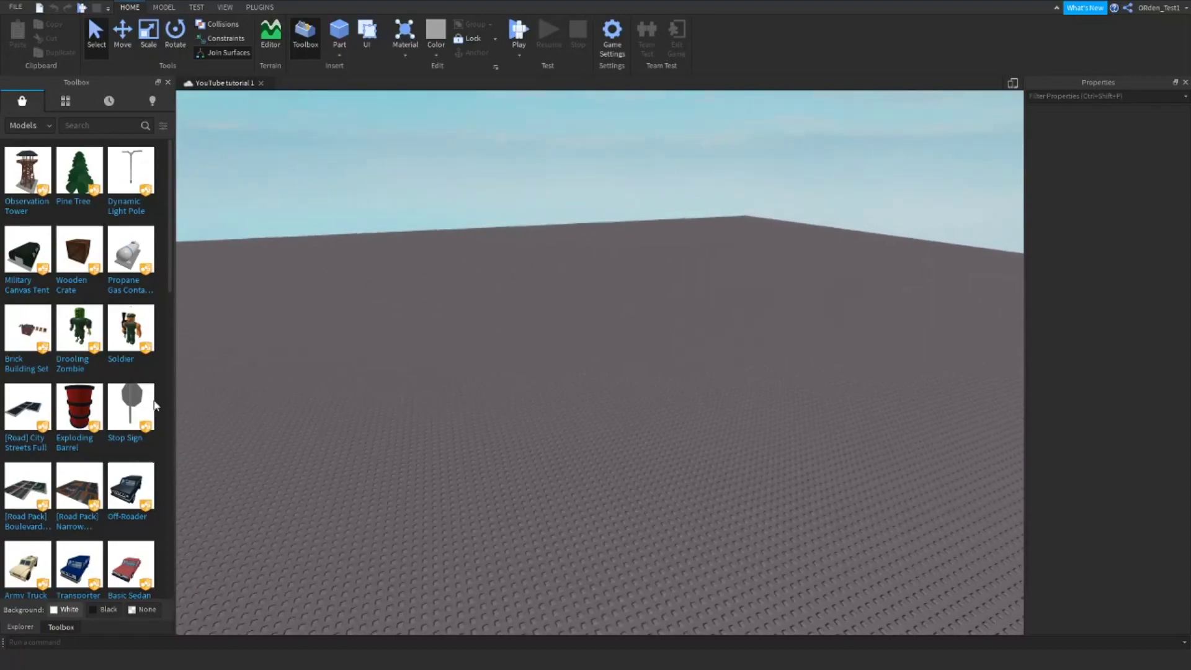
Step: Show the Explorer, expand Workspace and select the Baseplate
key("w")
key("s")
left_click(21, 627)
right_click_drag(470, 326, 464, 331)
right_click_drag(457, 258, 455, 254)
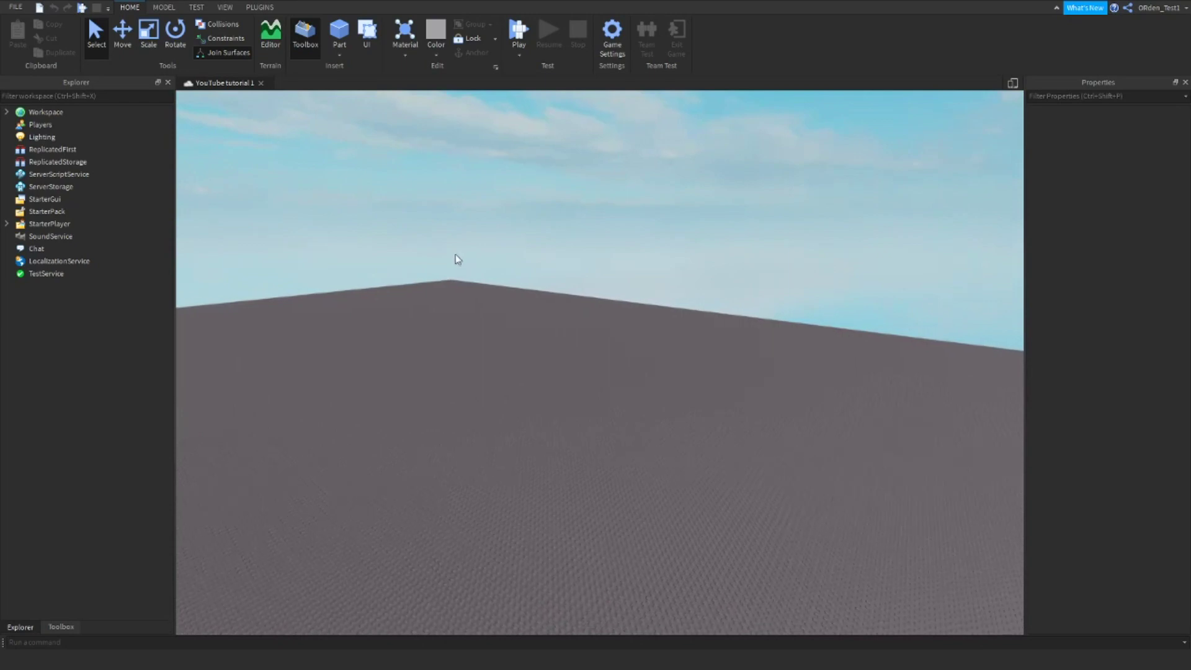
left_click(5, 112)
left_click(55, 149)
Step: Recolor the Baseplate to a dark green with RGB 66, 99, 45
right_click_drag(443, 243, 443, 243)
key("w")
right_click_drag(651, 433, 679, 316)
key("e")
key("s")
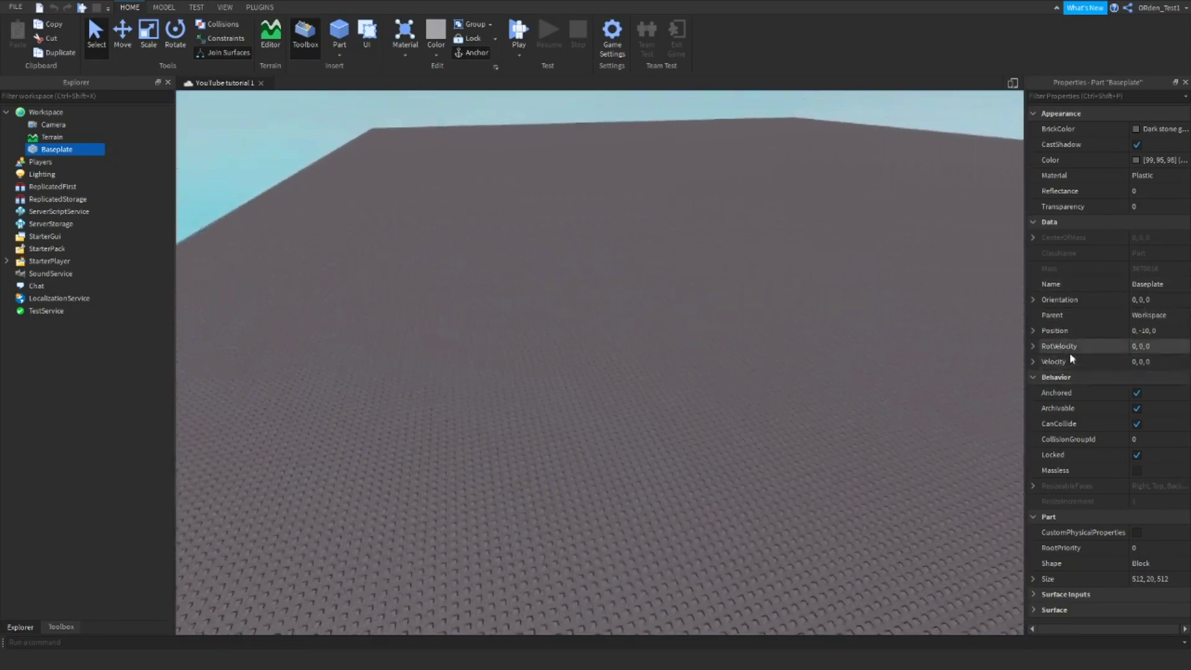
right_click_drag(859, 319, 859, 319)
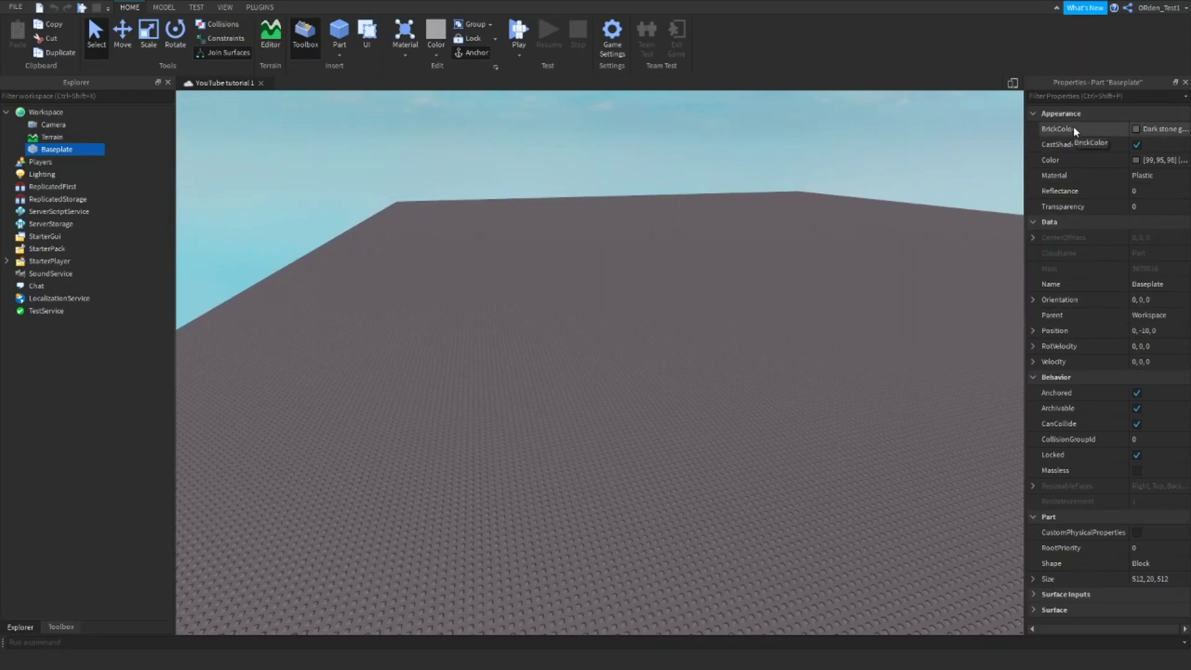
left_click(1135, 160)
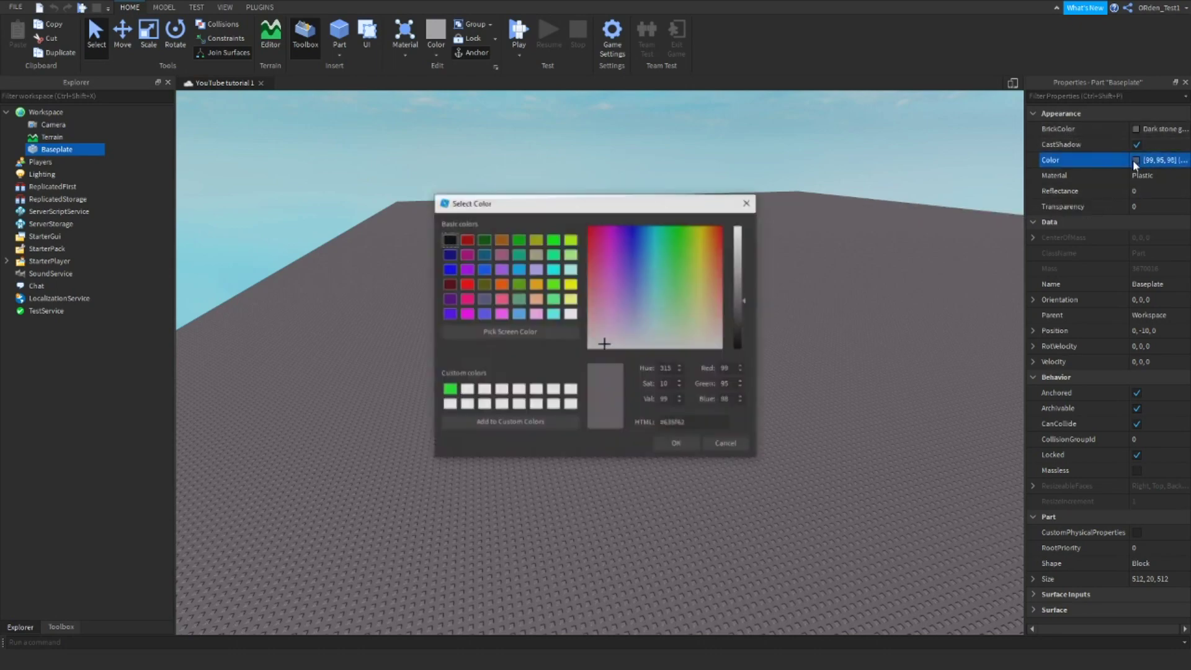
mouse_move(687, 276)
left_mouse_down()
mouse_move(686, 258)
mouse_move(628, 253)
mouse_move(639, 298)
mouse_move(685, 276)
left_mouse_up()
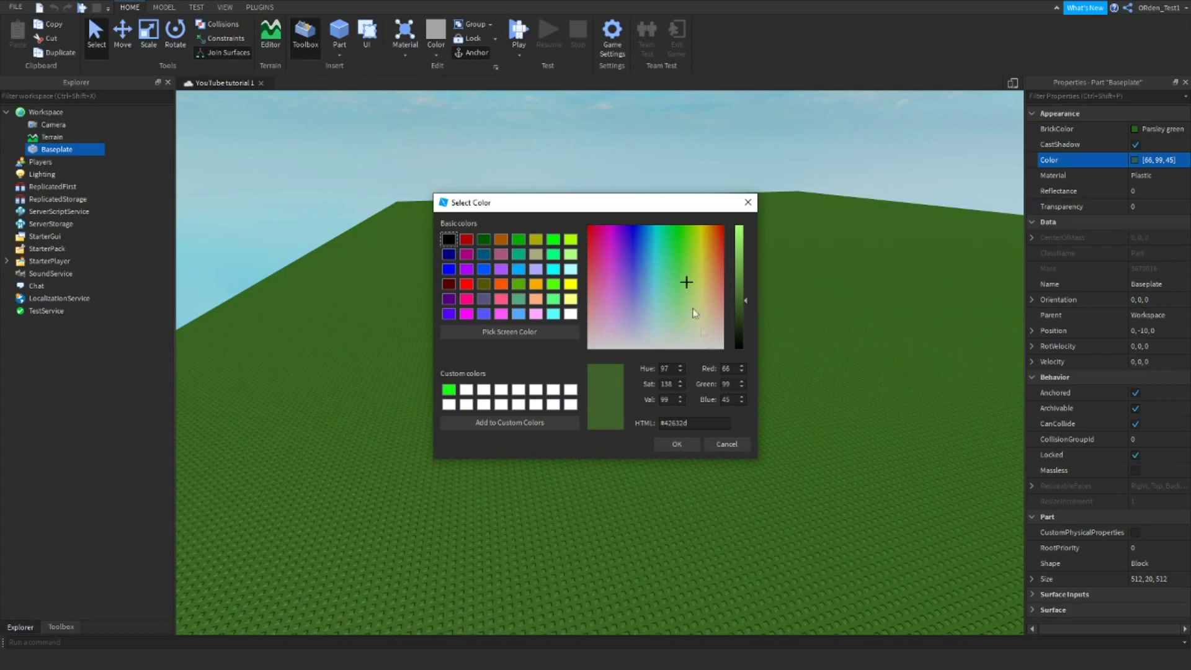
left_click(677, 445)
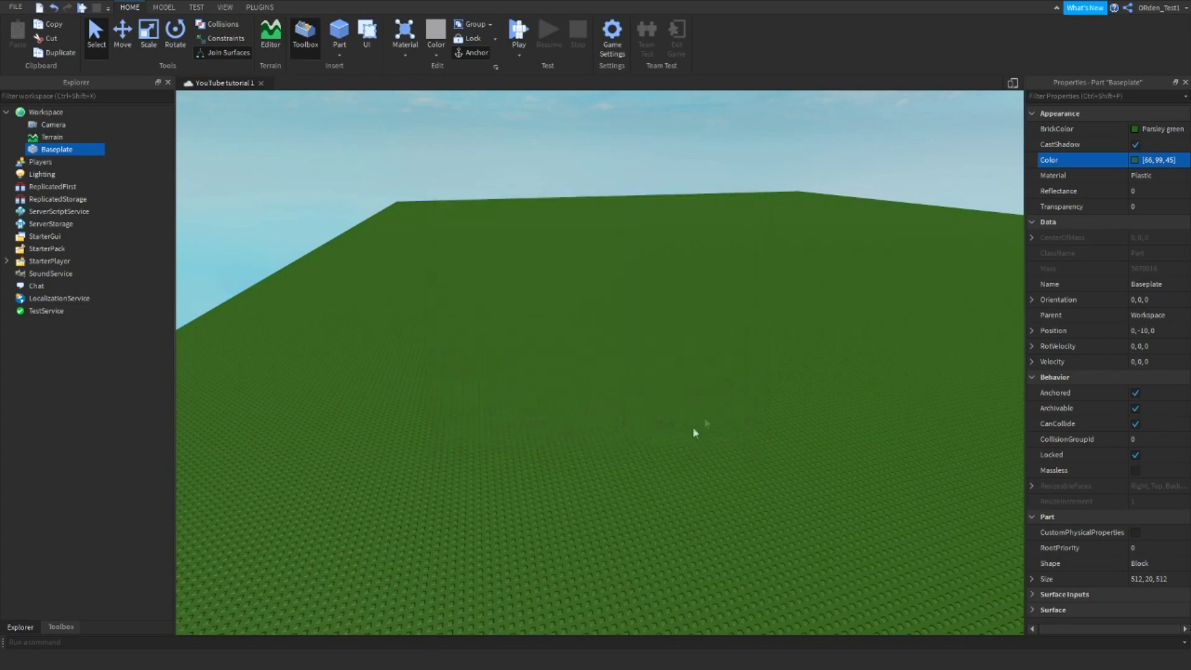
Step: Set the Baseplate's BrickColor to Fawn brown and its material to Sand
left_click(1133, 129)
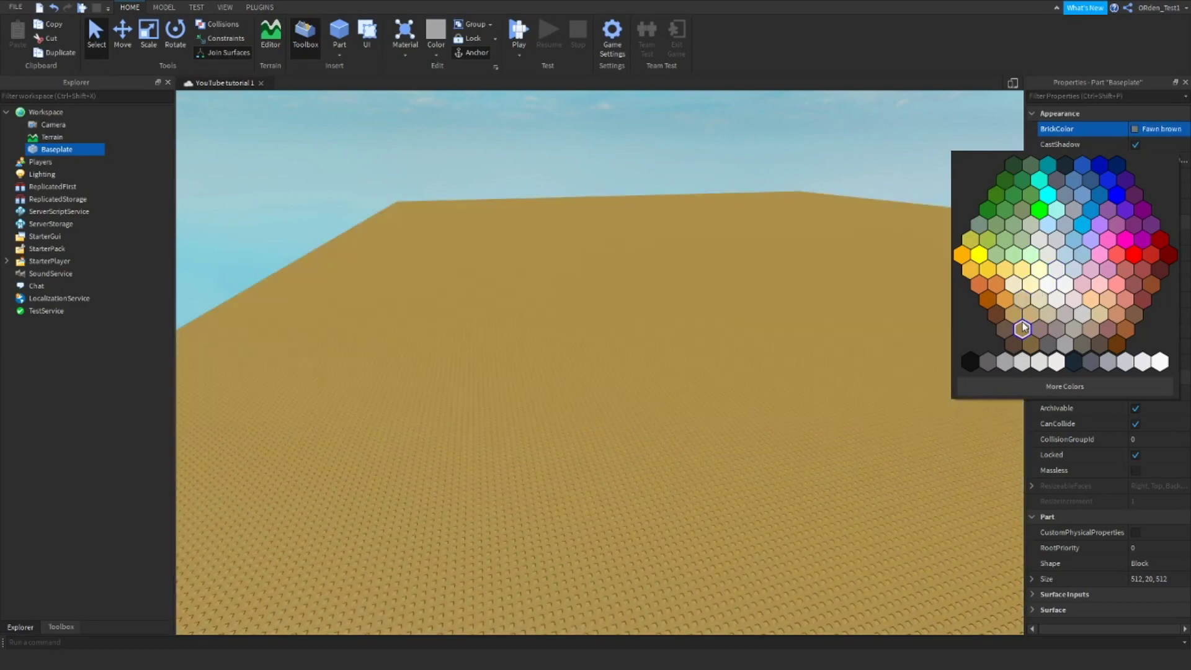
left_click(1021, 322)
right_click_drag(631, 360, 631, 360)
key("w")
key("a")
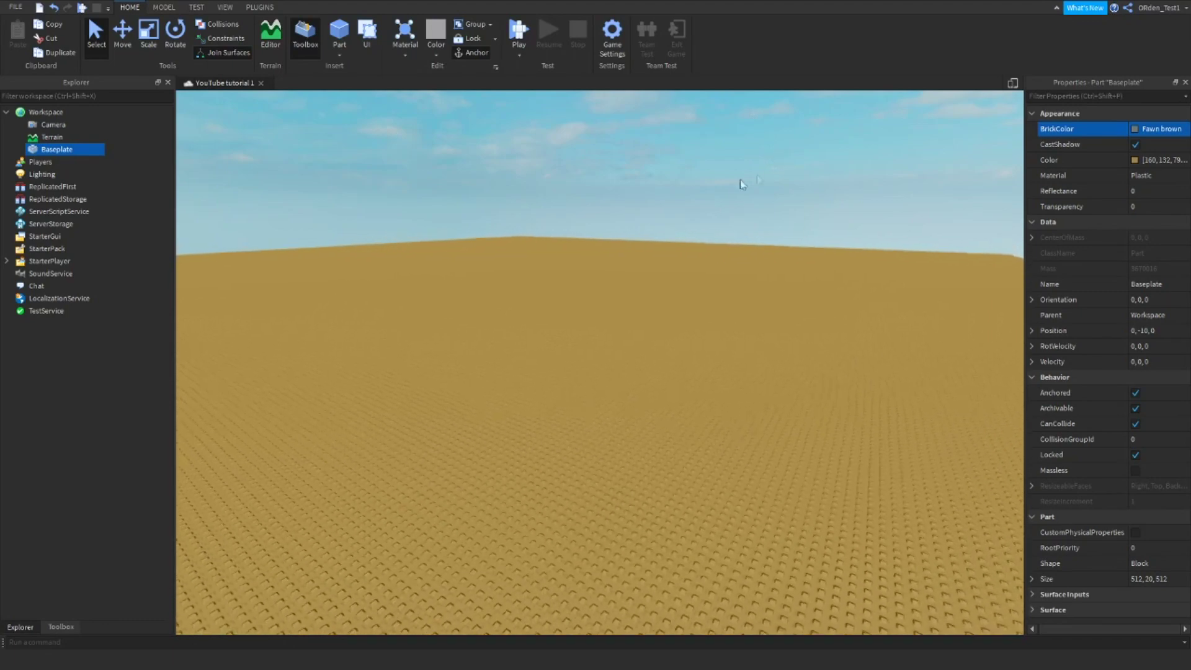
left_click(1136, 176)
left_click(1136, 177)
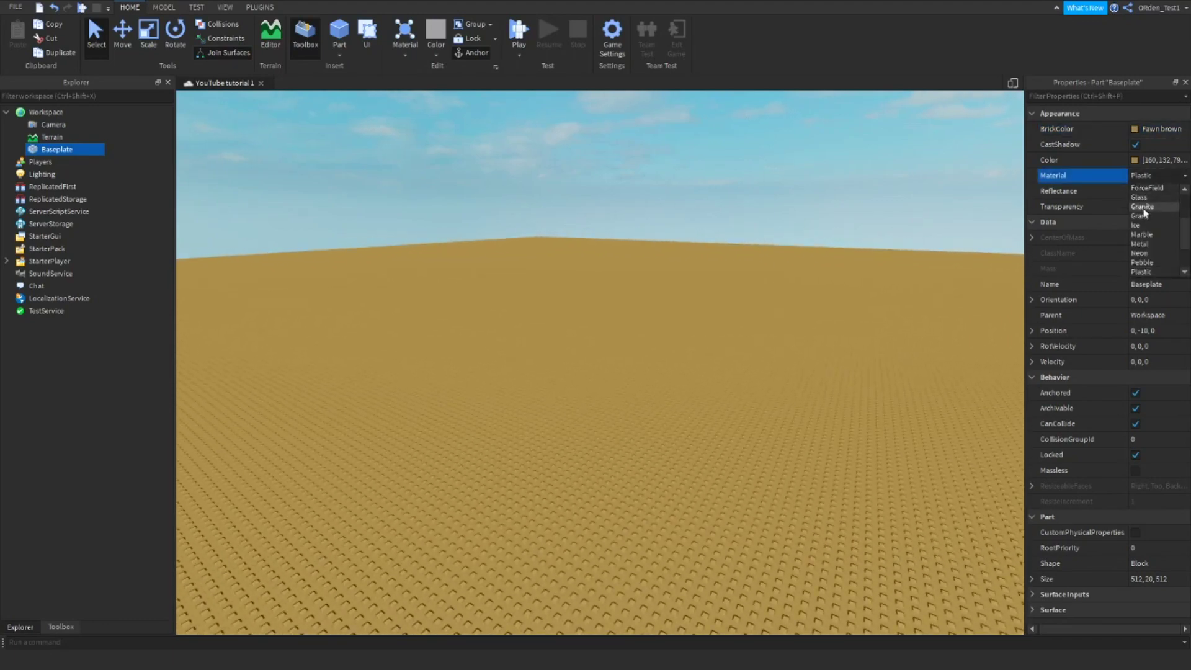
scroll(1159, 271, "down", 2)
left_click(1148, 235)
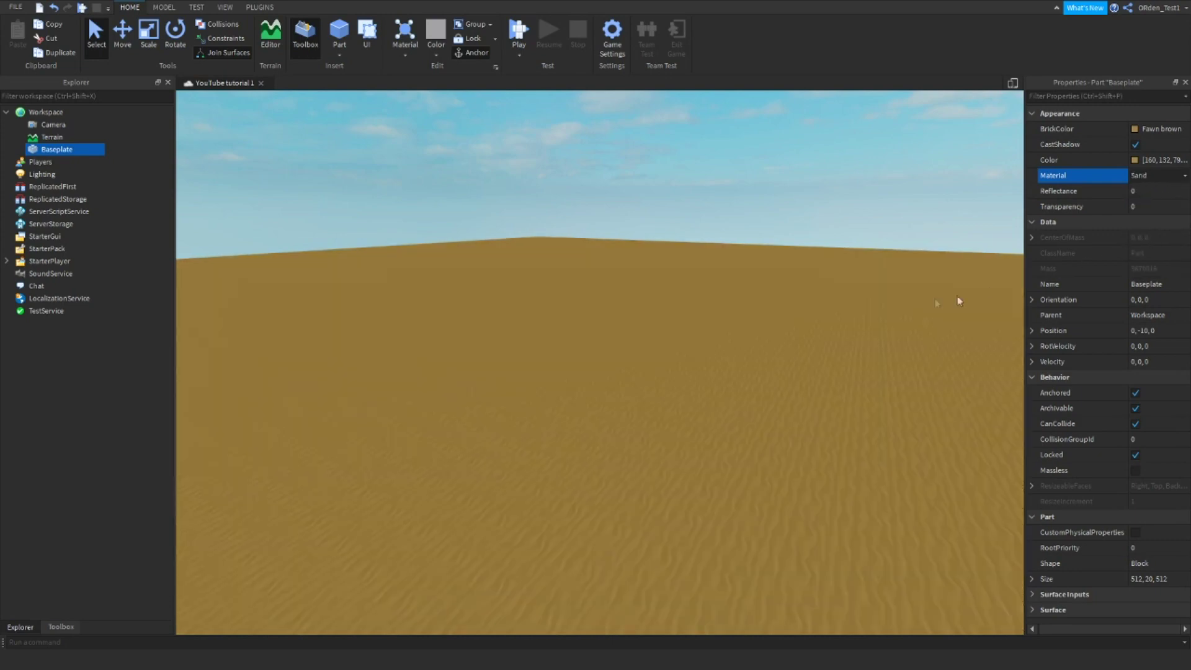
Step: Reselect the Baseplate, focus the view on it and look over its sand surface
left_click(586, 253)
right_click_drag(586, 252, 589, 231)
left_click(38, 149)
key("f")
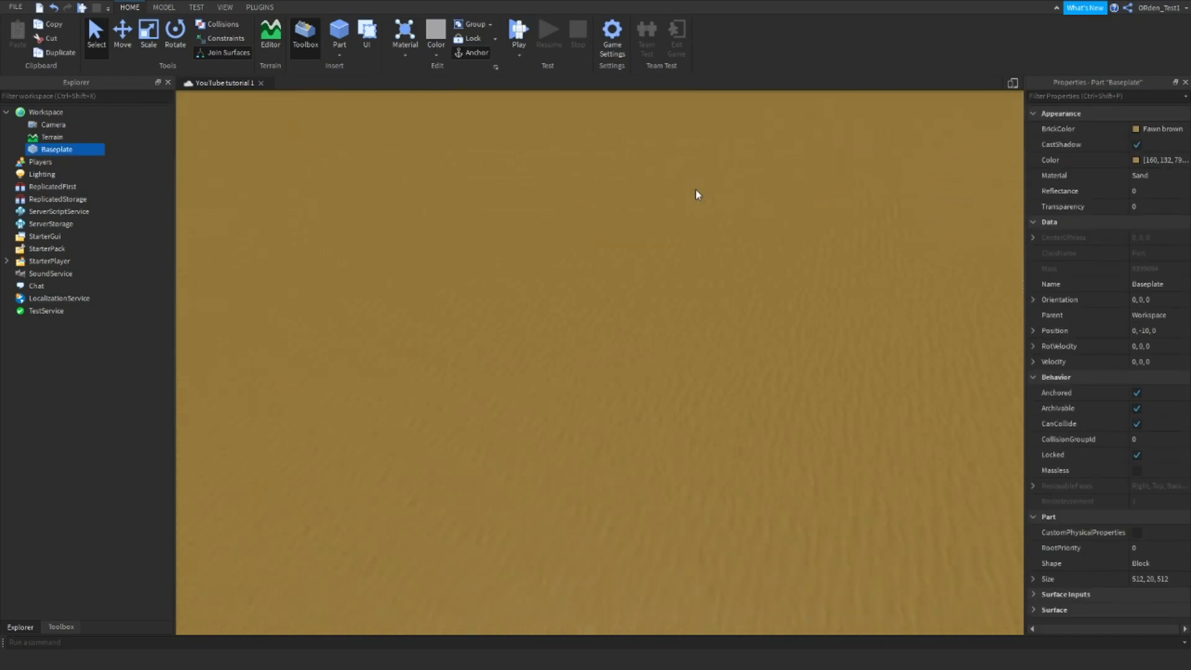
right_click_drag(696, 190, 695, 190)
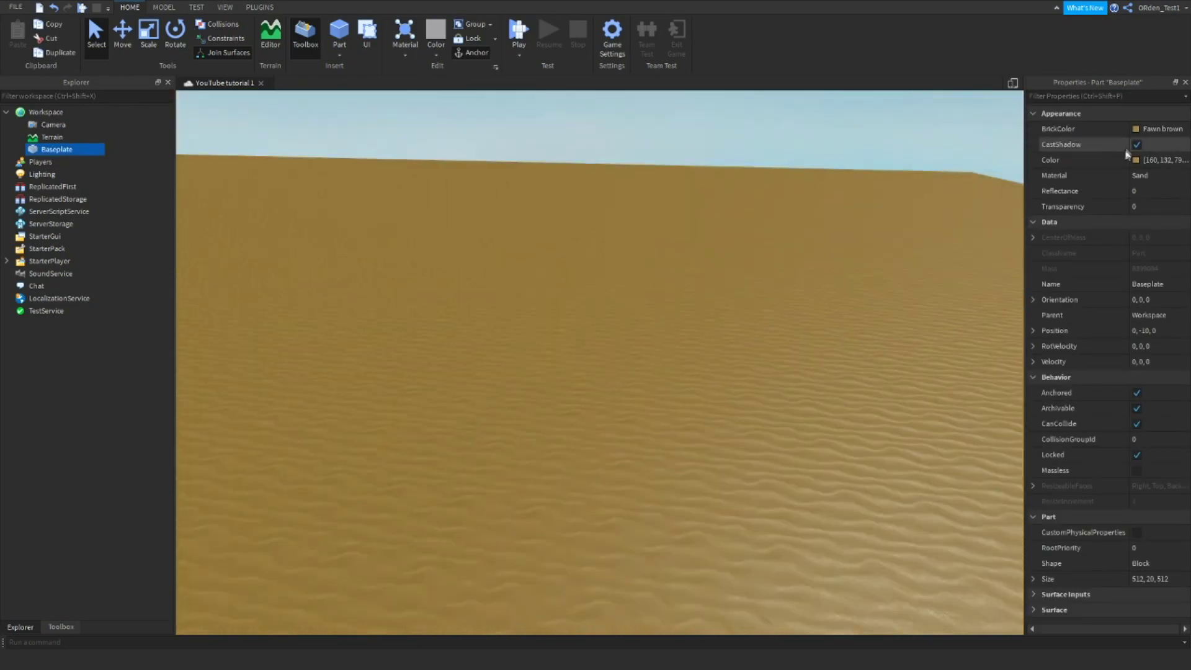
right_click_drag(712, 292, 712, 292)
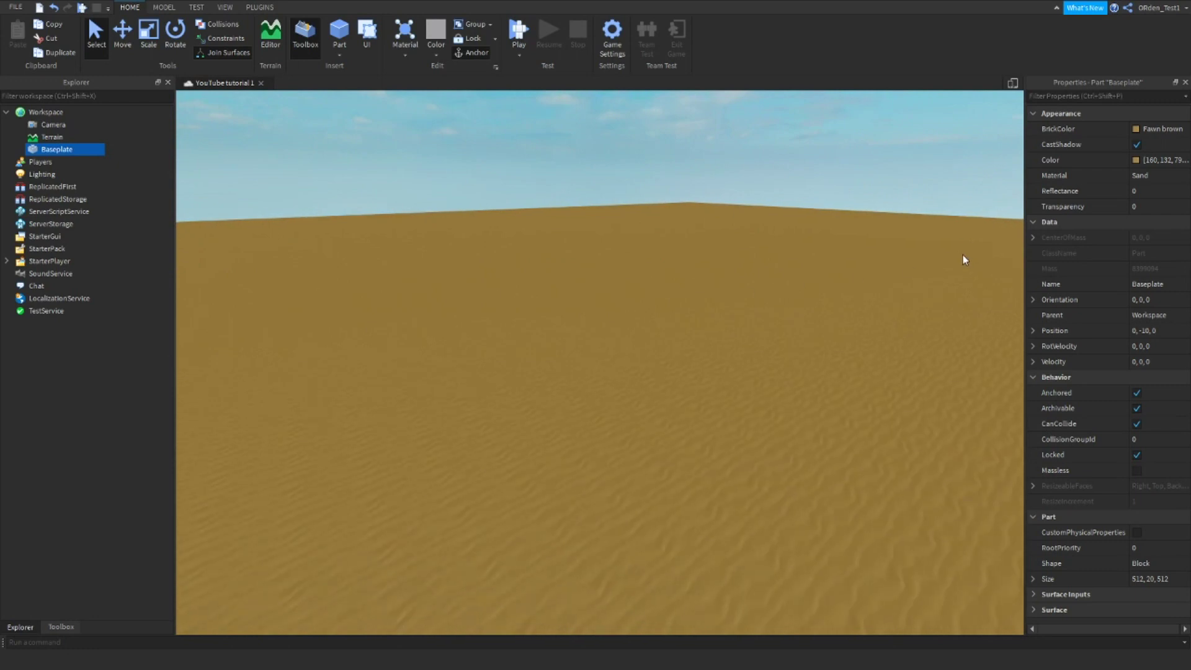
Step: Try the Baseplate's transparency slider, leave it at 0, and open the reflectance value for editing
left_click(1139, 206)
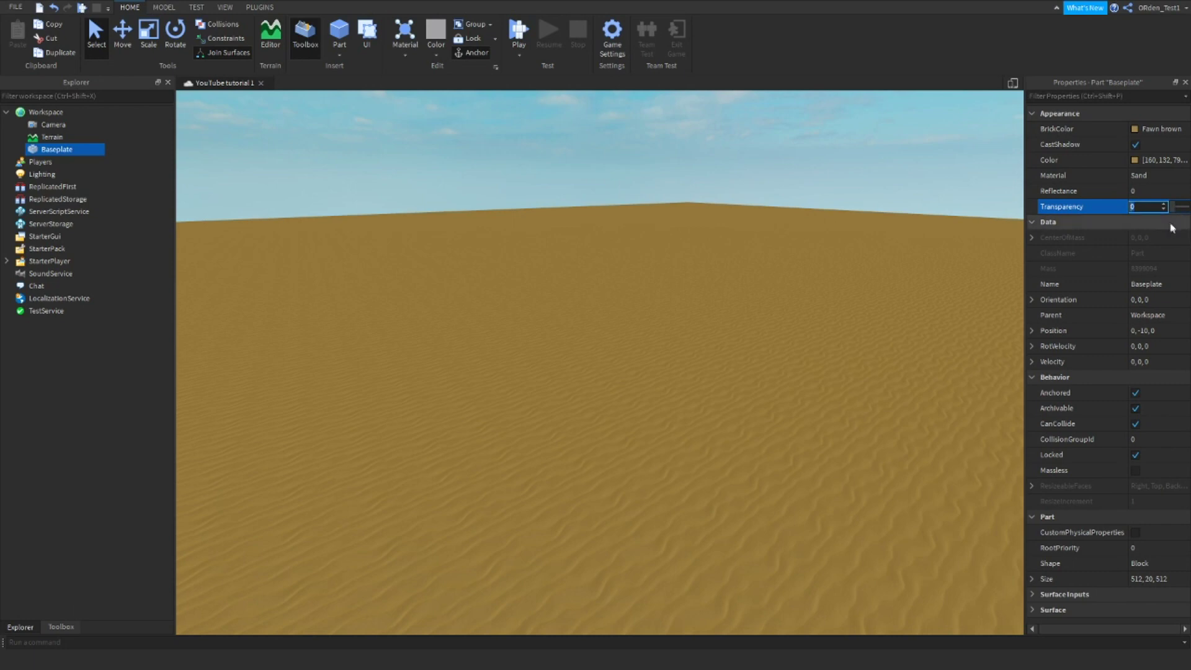
mouse_move(1173, 211)
left_mouse_down()
mouse_move(1190, 227)
mouse_move(1171, 211)
left_mouse_up()
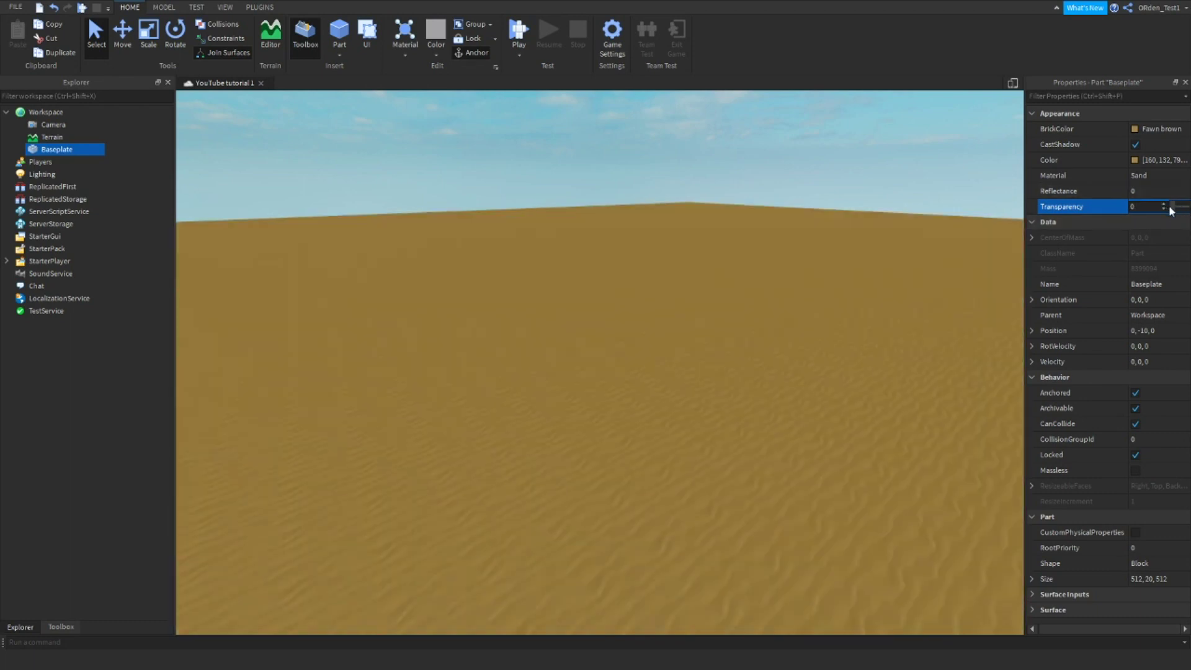
left_click_drag(1171, 212, 1063, 222)
left_click(1143, 193)
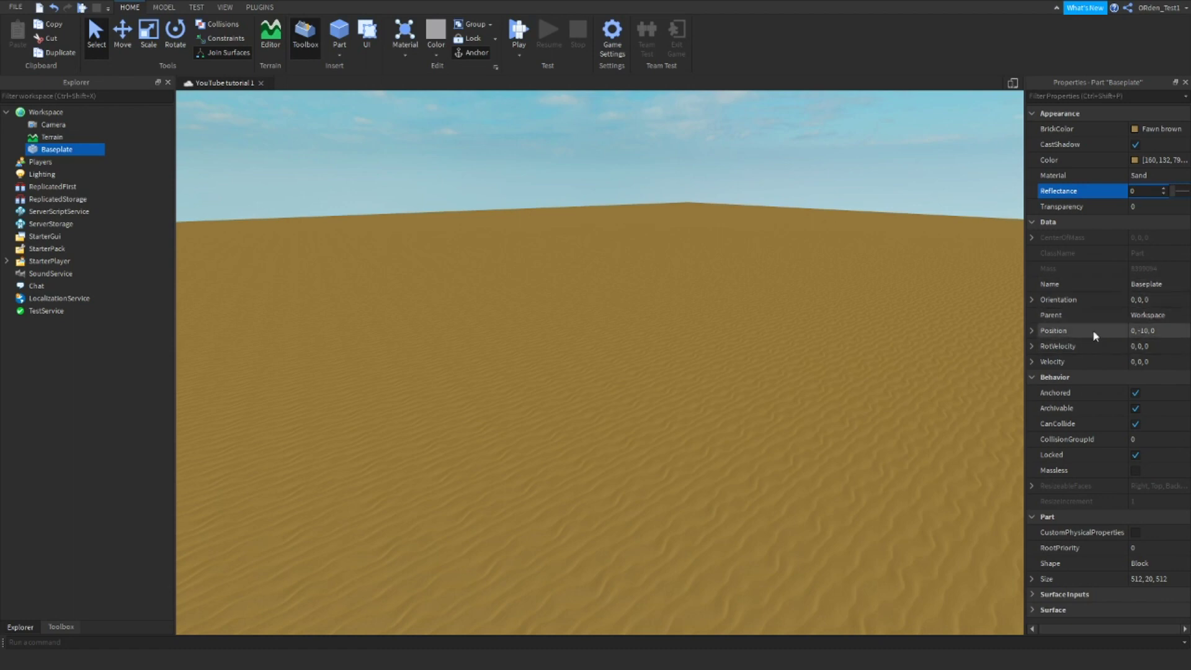
Step: Lower the Baseplate by setting its position to 0, -20, 0
left_click(1122, 332)
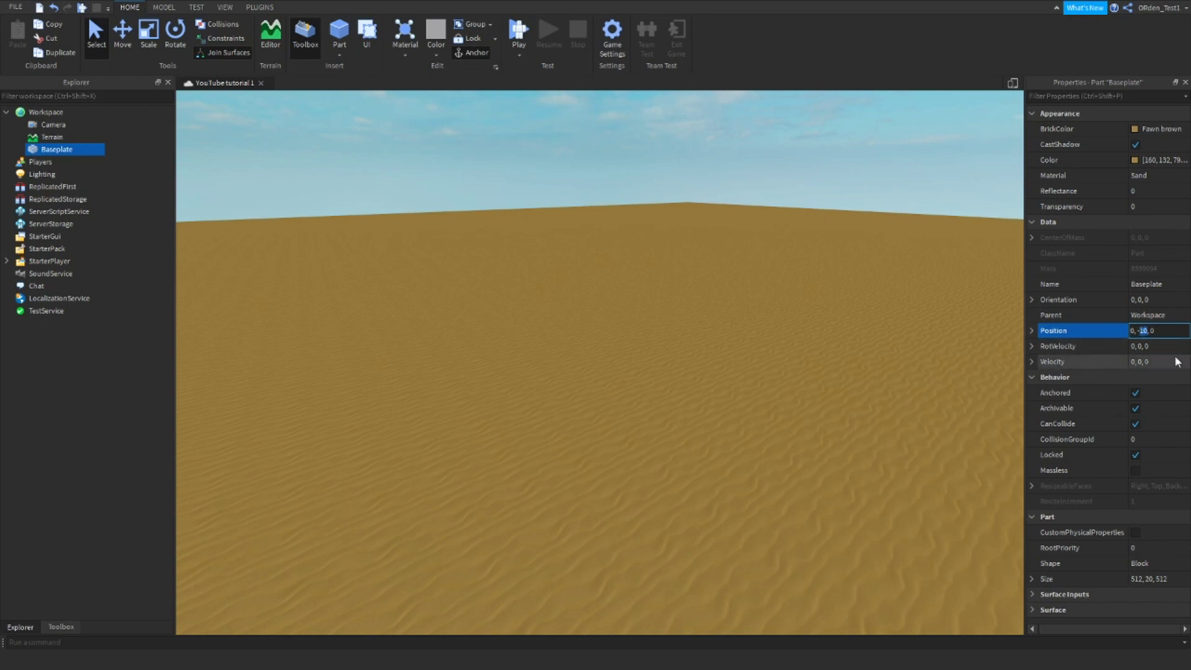
key("Return")
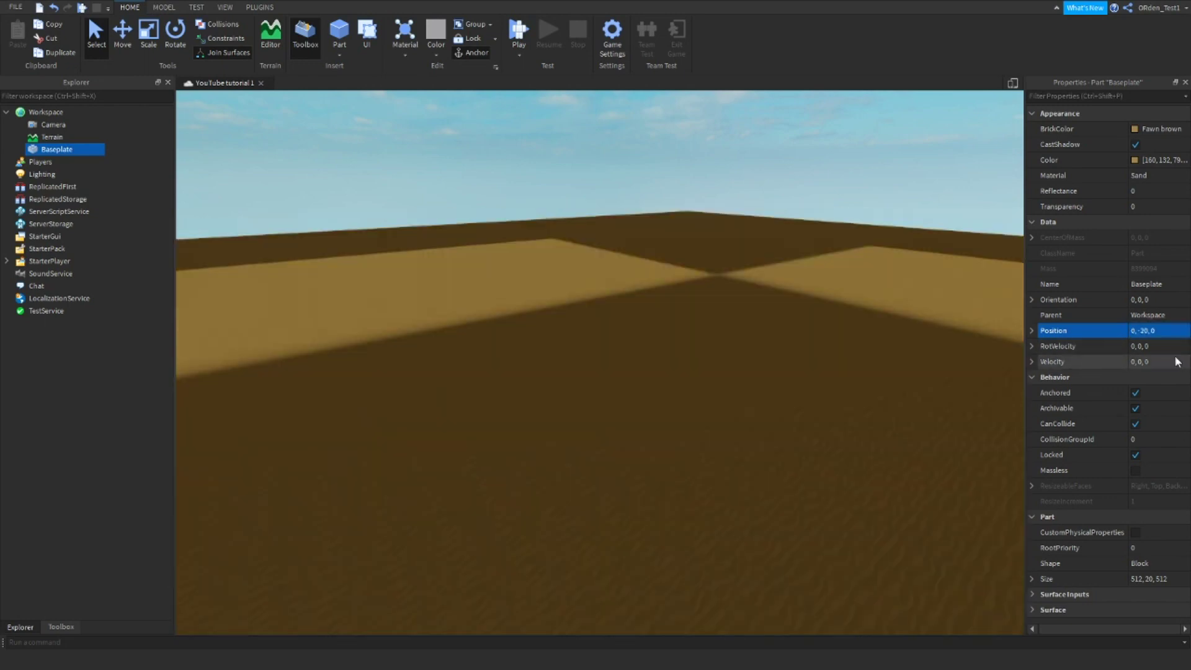
left_click(1148, 330)
left_click(1145, 331)
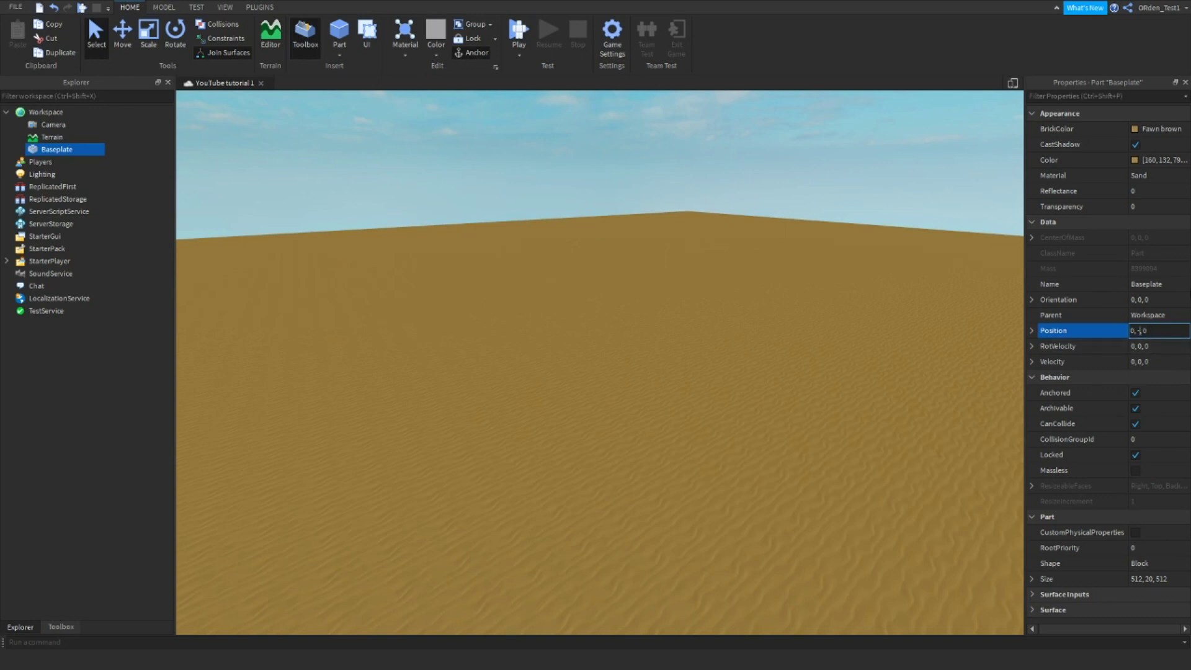
type("20")
key("Return")
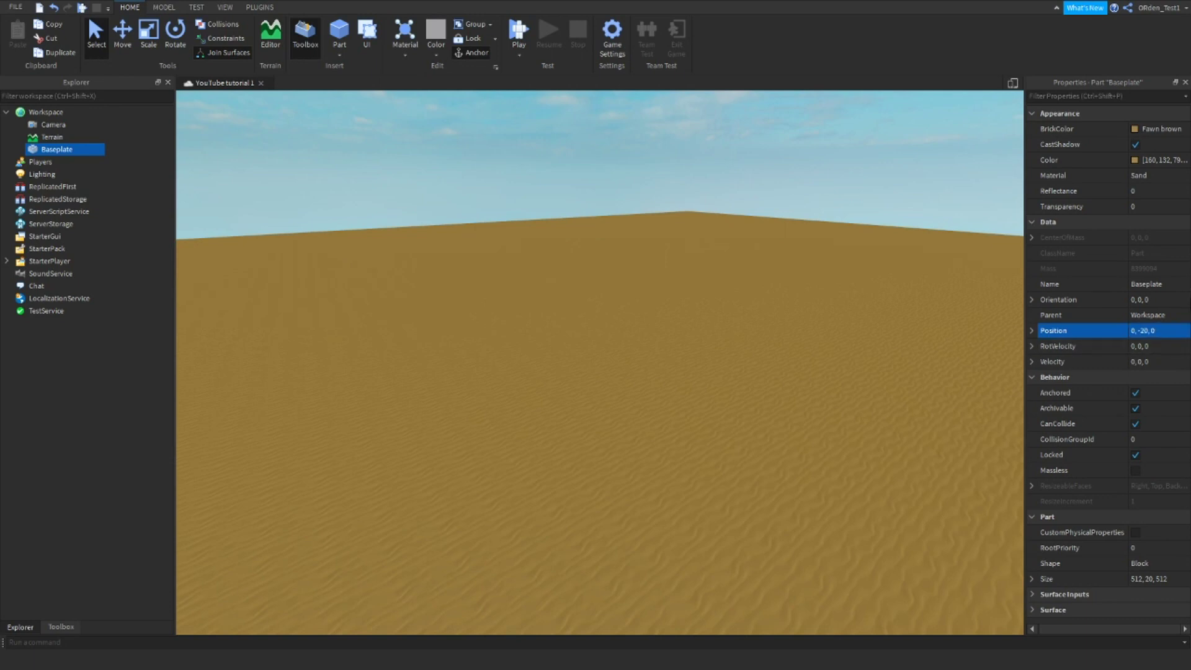
Step: Expand the Baseplate's Position into its separate X, Y and Z values, open X for editing, and deselect the part
left_click(1169, 331)
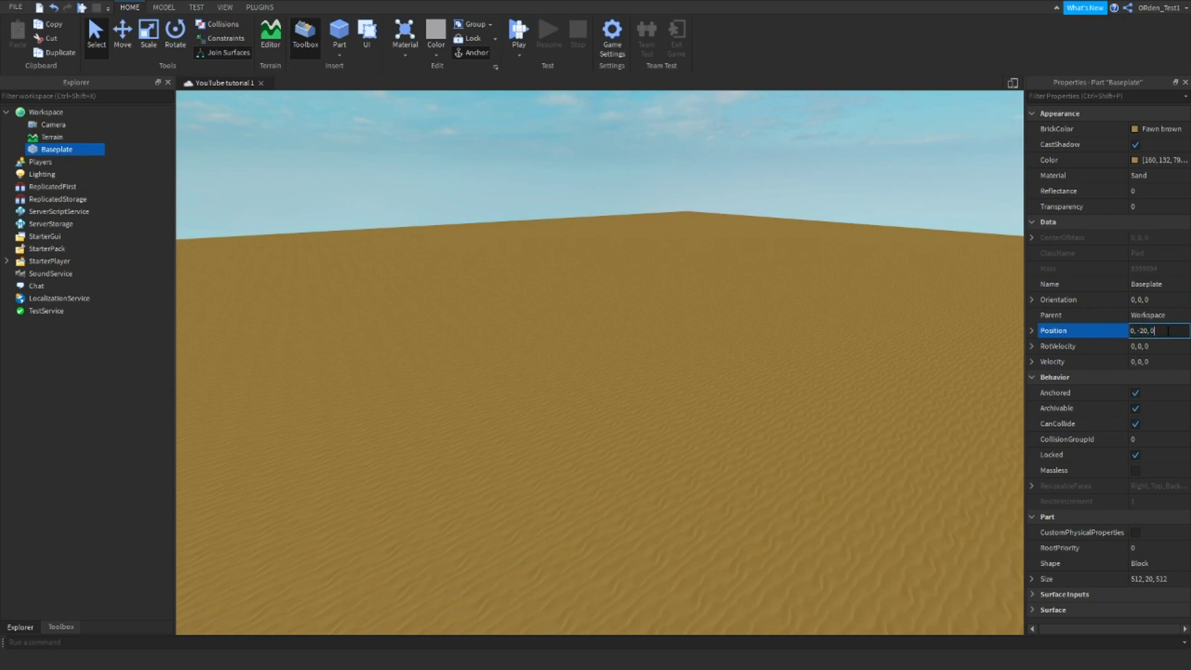
left_click(1119, 331)
left_click(1031, 332)
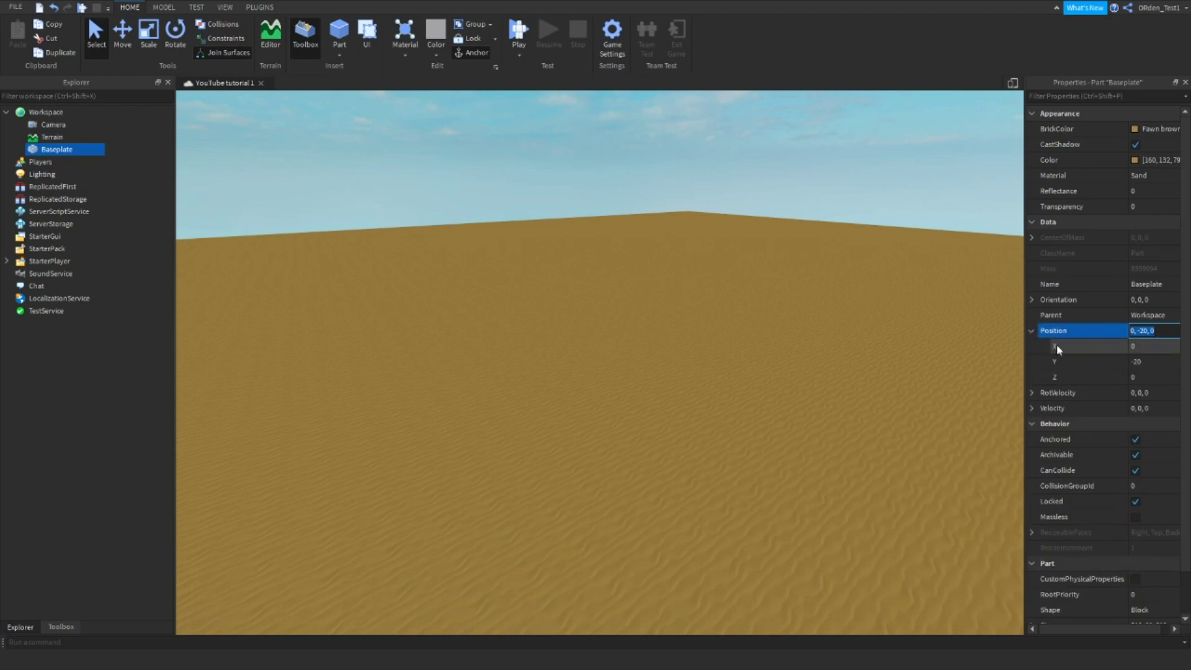
left_click(1144, 347)
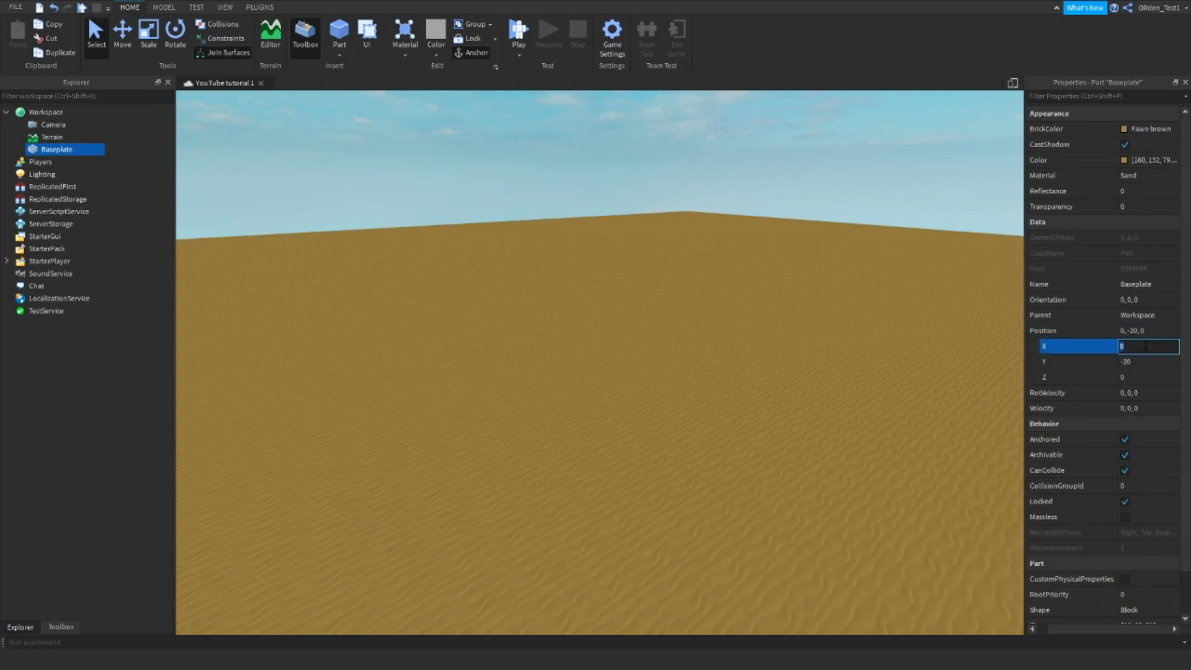
left_click(650, 152)
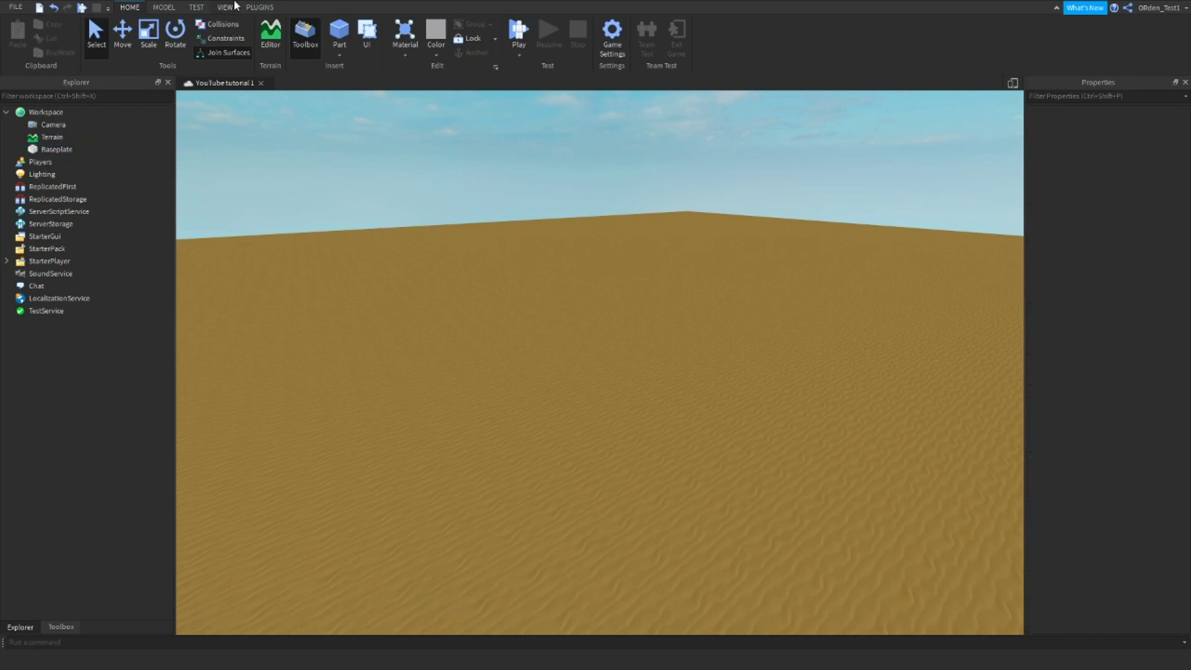
Step: Turn on the View Selector, look around the scene with it, and reselect the Baseplate
left_click(225, 7)
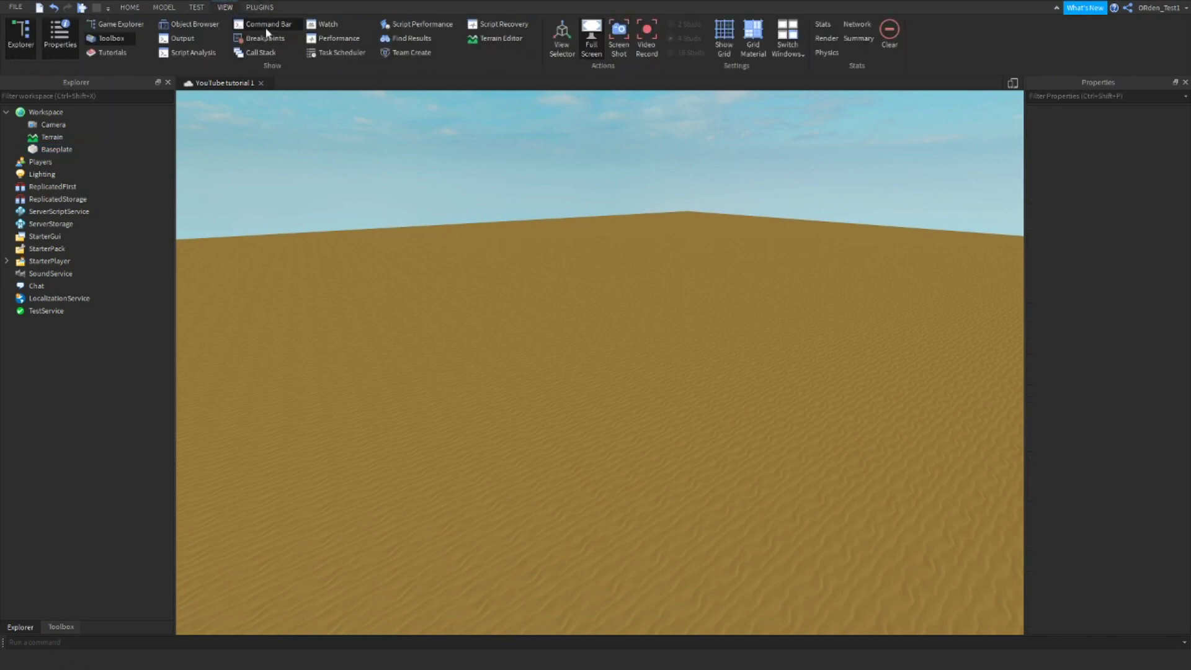
left_click(562, 39)
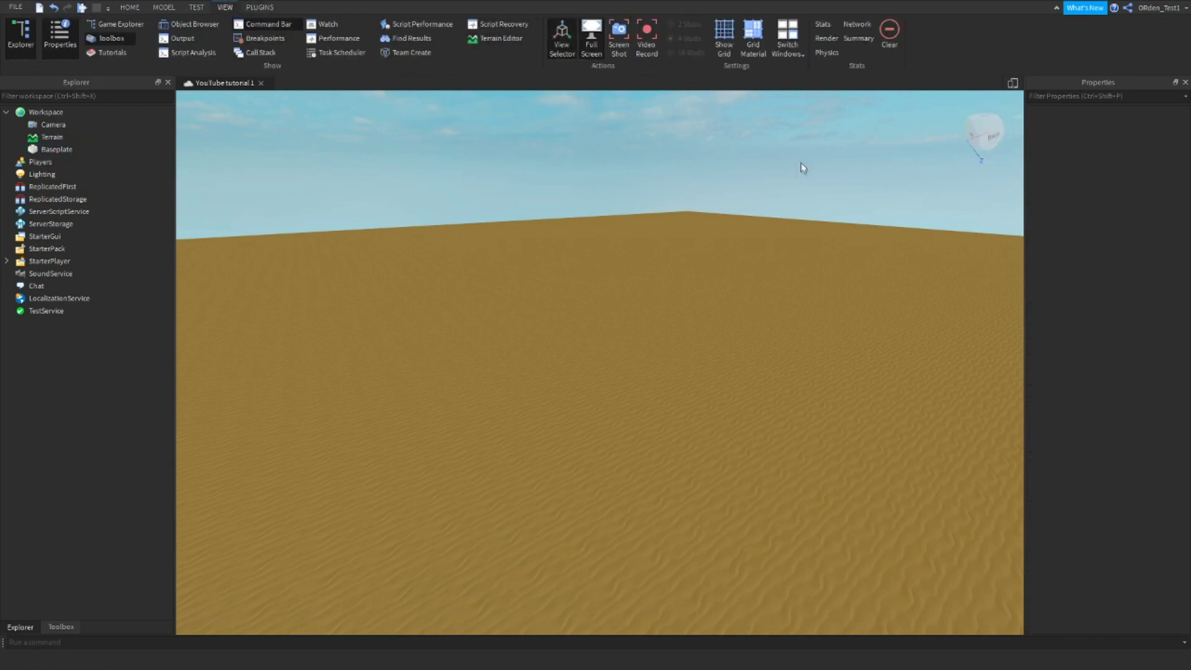
right_click_drag(801, 168, 802, 169)
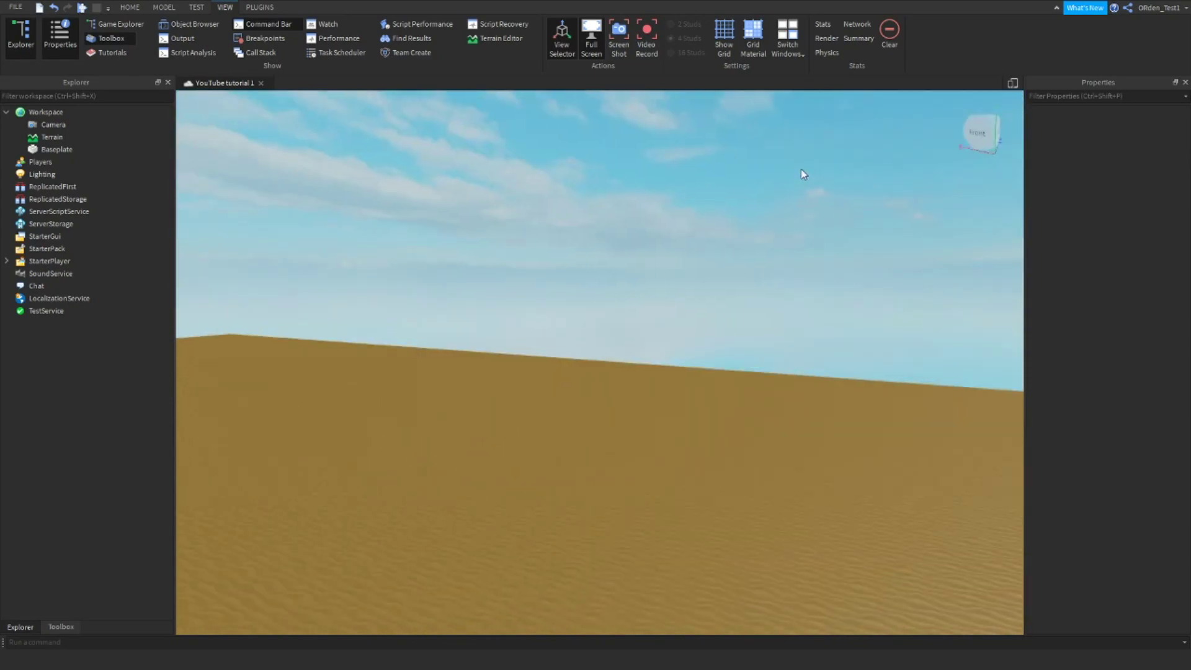
left_click(126, 9)
right_click_drag(783, 349, 732, 345)
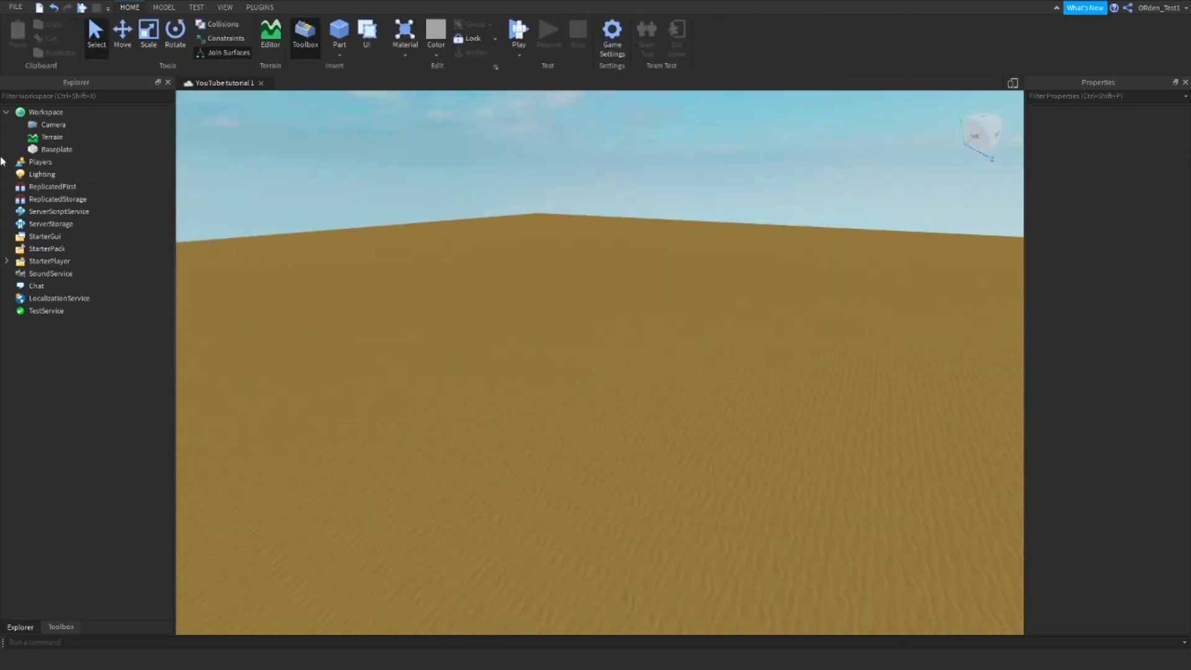
left_click(44, 148)
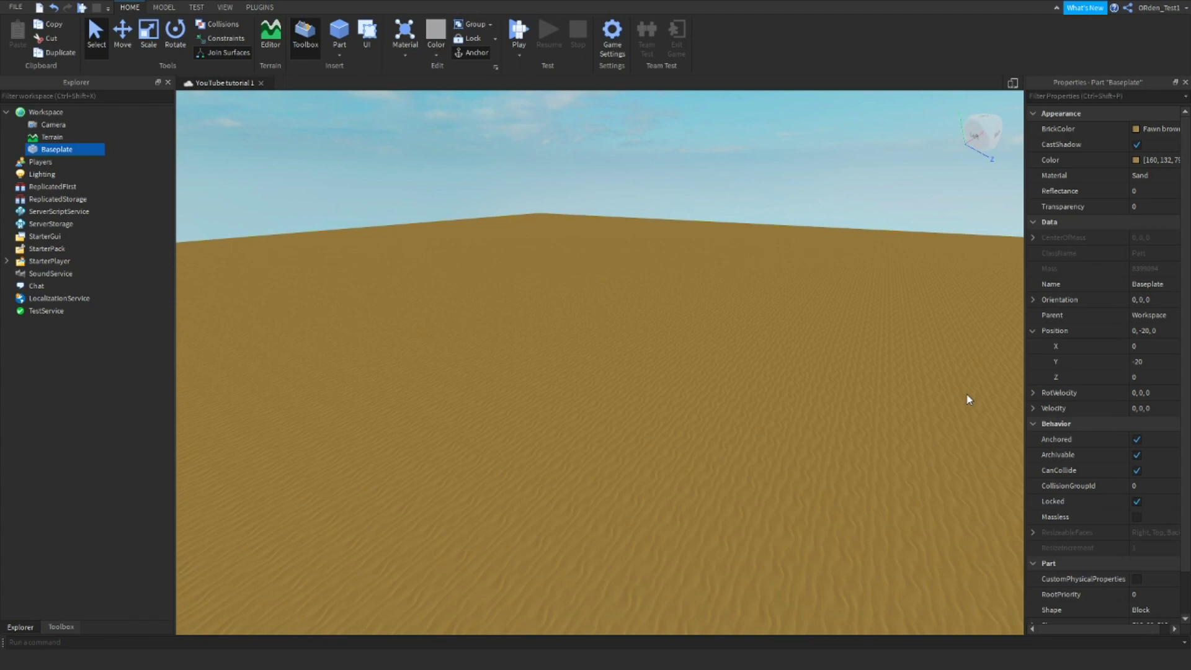
right_click_drag(799, 150, 819, 266)
key("a")
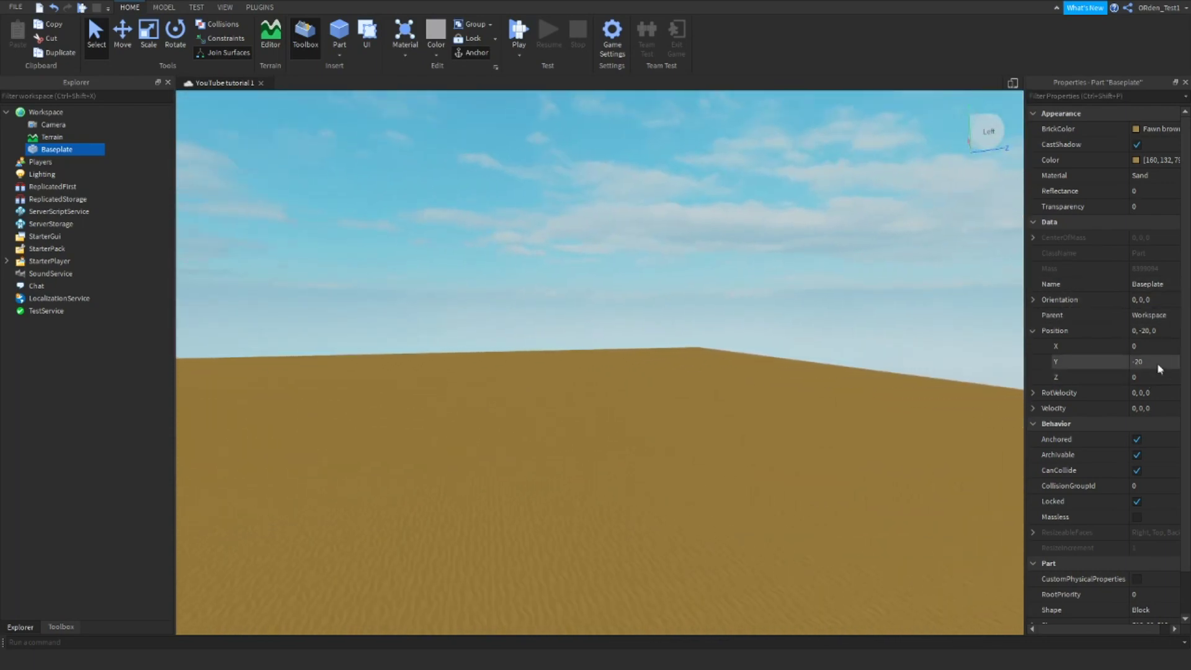
Step: Set the Baseplate's X position to 10 and return it to 0
left_click(1138, 346)
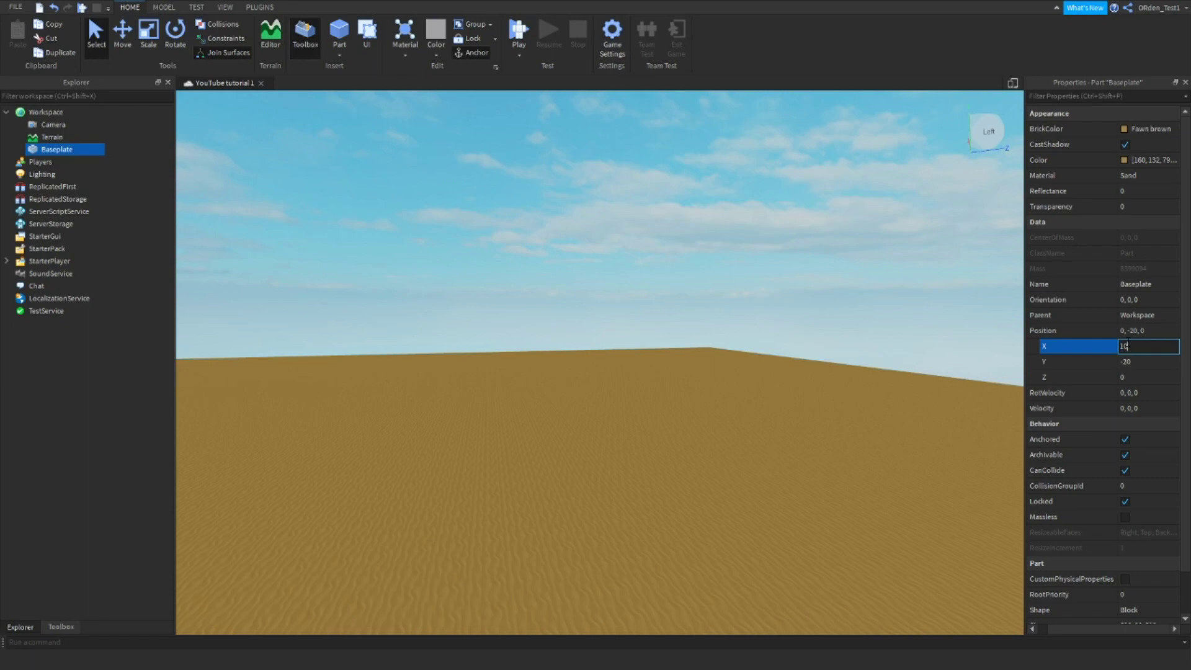
key("Return")
left_click(1129, 346)
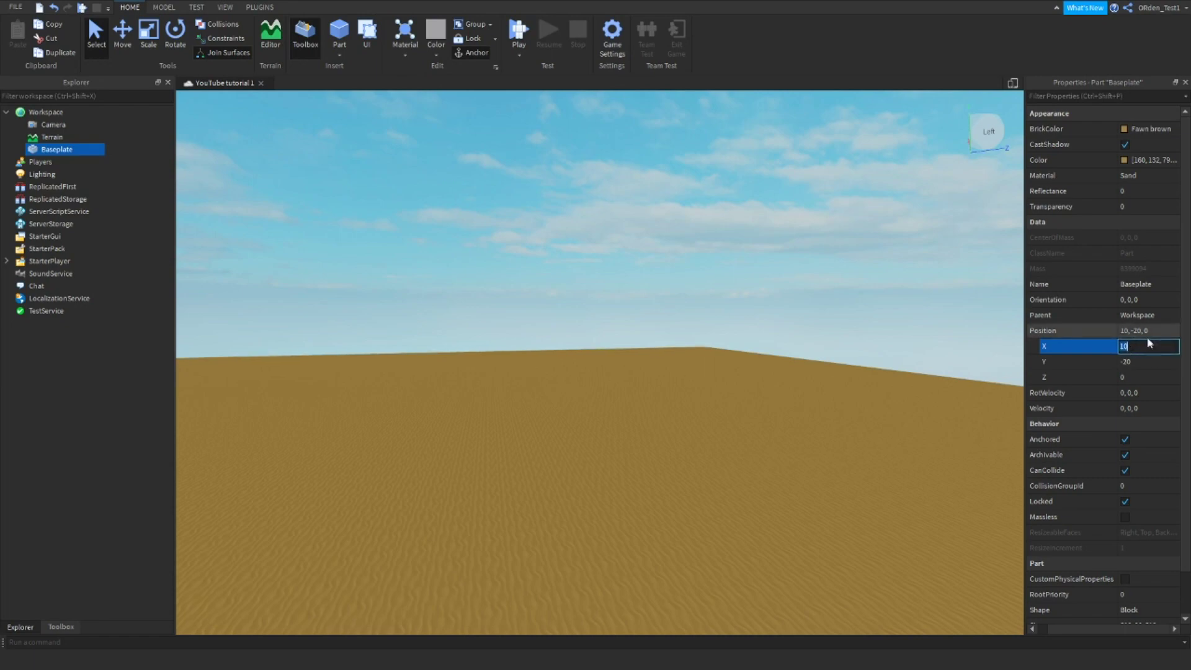
key("Return")
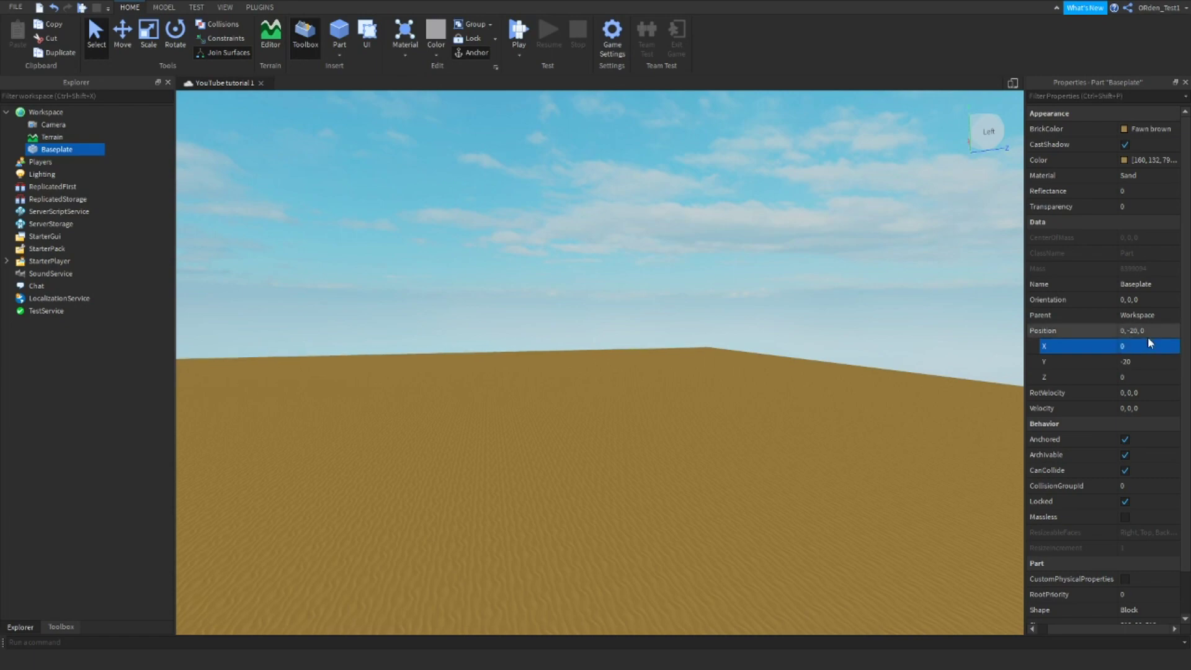
Step: Set the Baseplate's X position to 30 and collapse the Position components
left_click(1140, 348)
type("3")
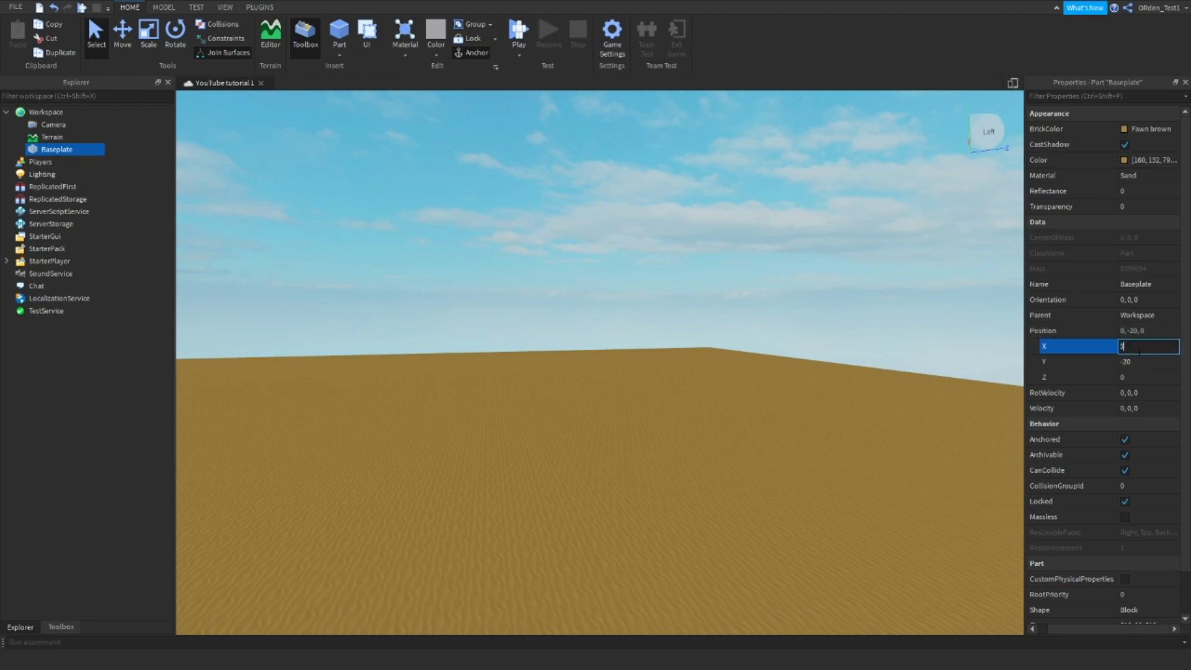
type("0")
key("Return")
right_click_drag(792, 497, 742, 481)
key("a")
left_click_drag(1066, 632, 1051, 631)
left_click(1032, 332)
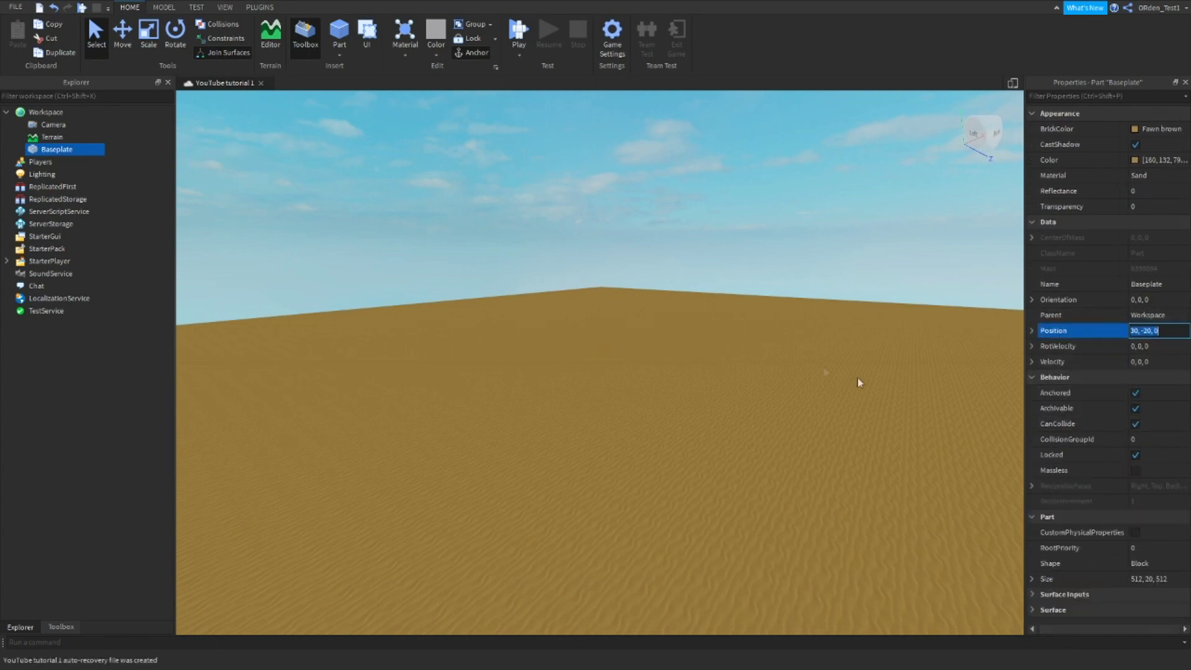
Step: Turn off the Baseplate's Anchored property and turn it back on
right_click_drag(738, 335, 735, 333)
key("s")
key("w")
key("a")
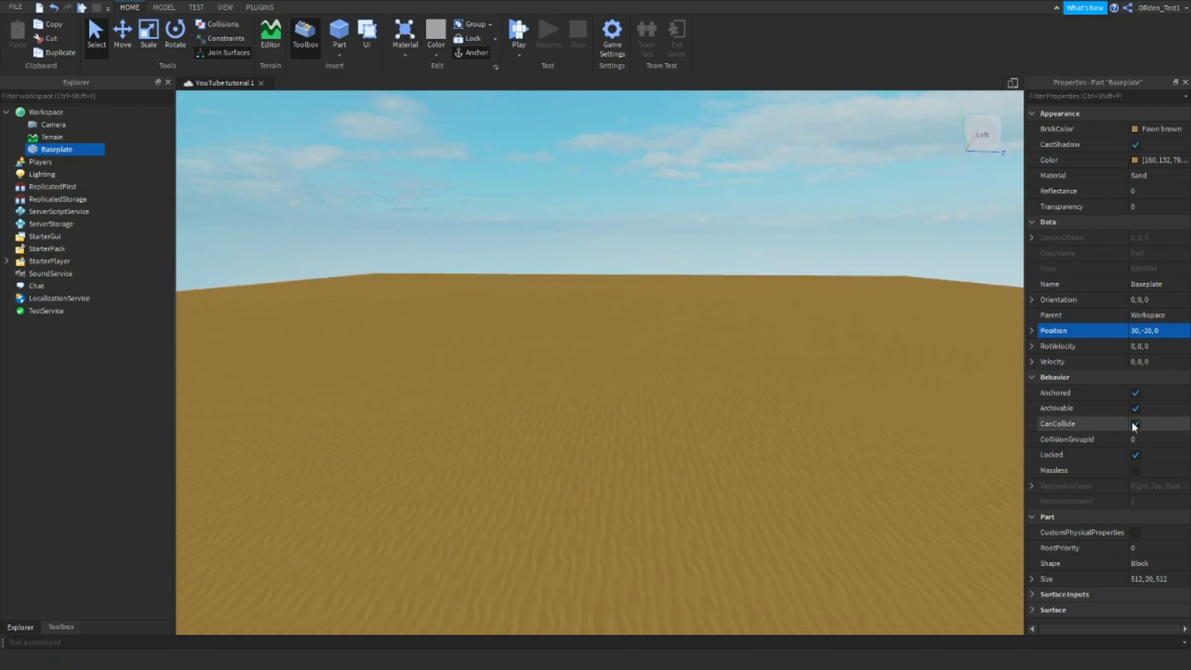
left_click(1137, 395)
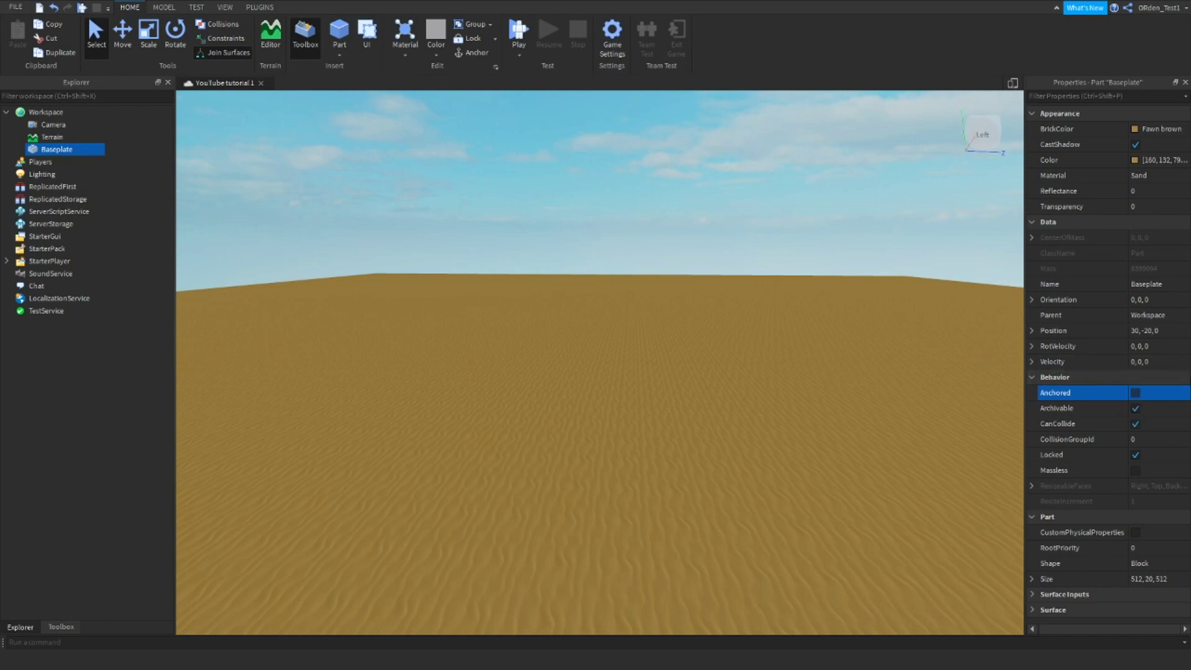
left_click(1135, 393)
right_click_drag(650, 270, 650, 270)
key("s")
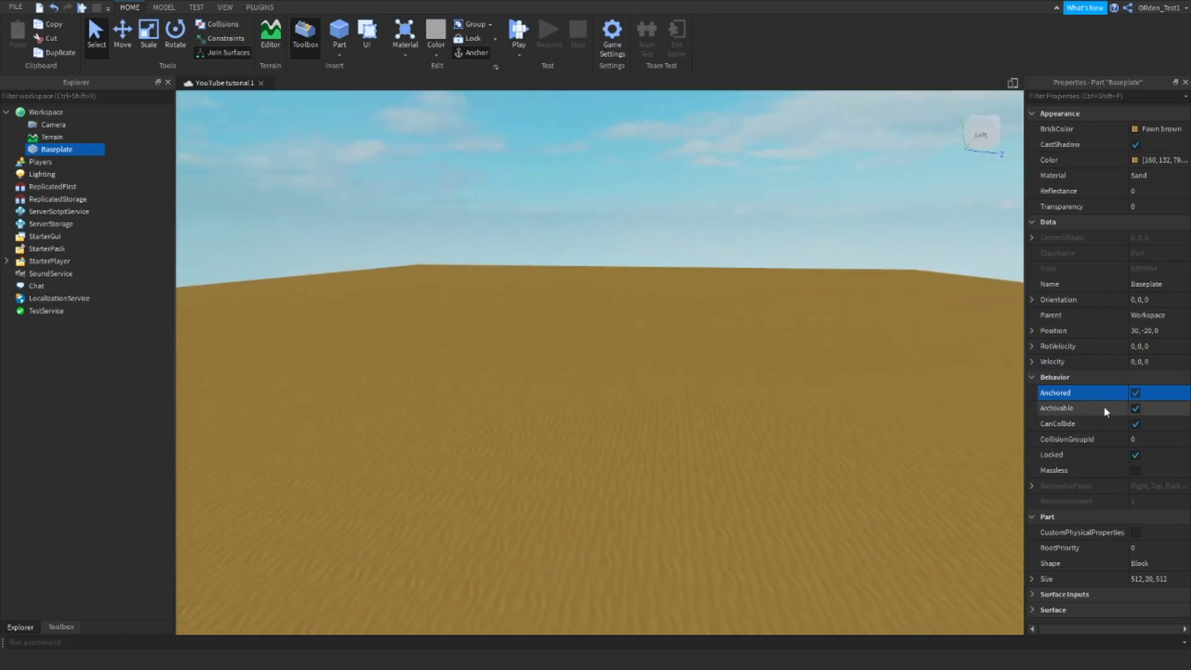
Step: Turn off the Baseplate's CanCollide property, then run and stop a play test to try it out
left_click(1095, 408)
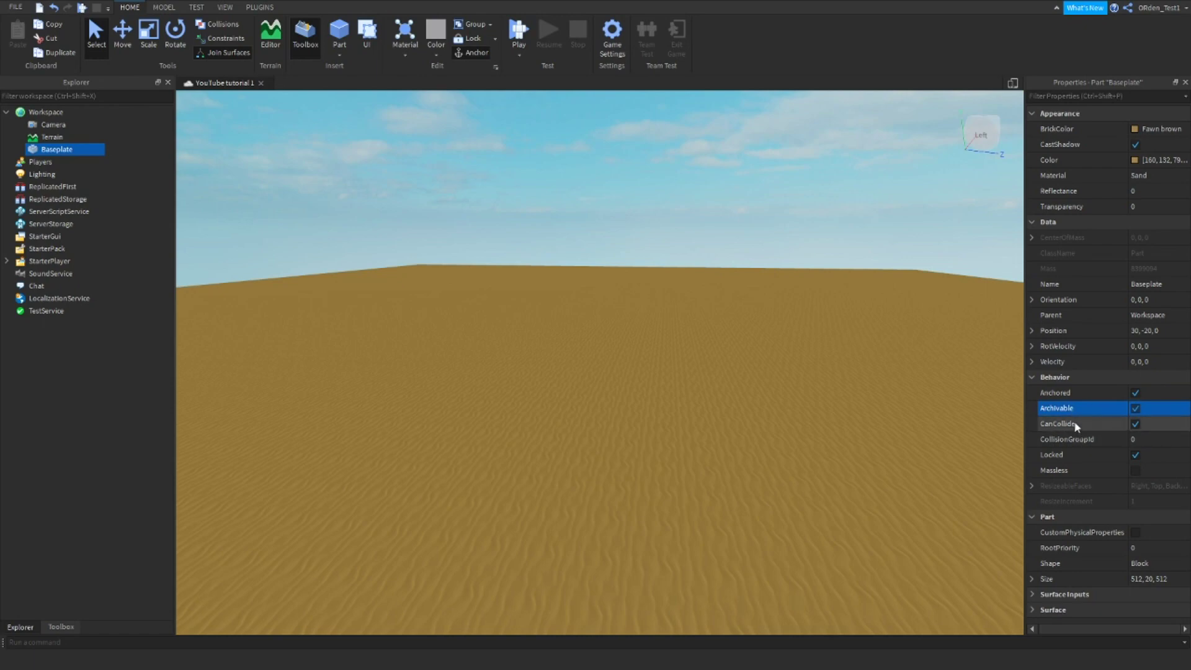
left_click(1077, 422)
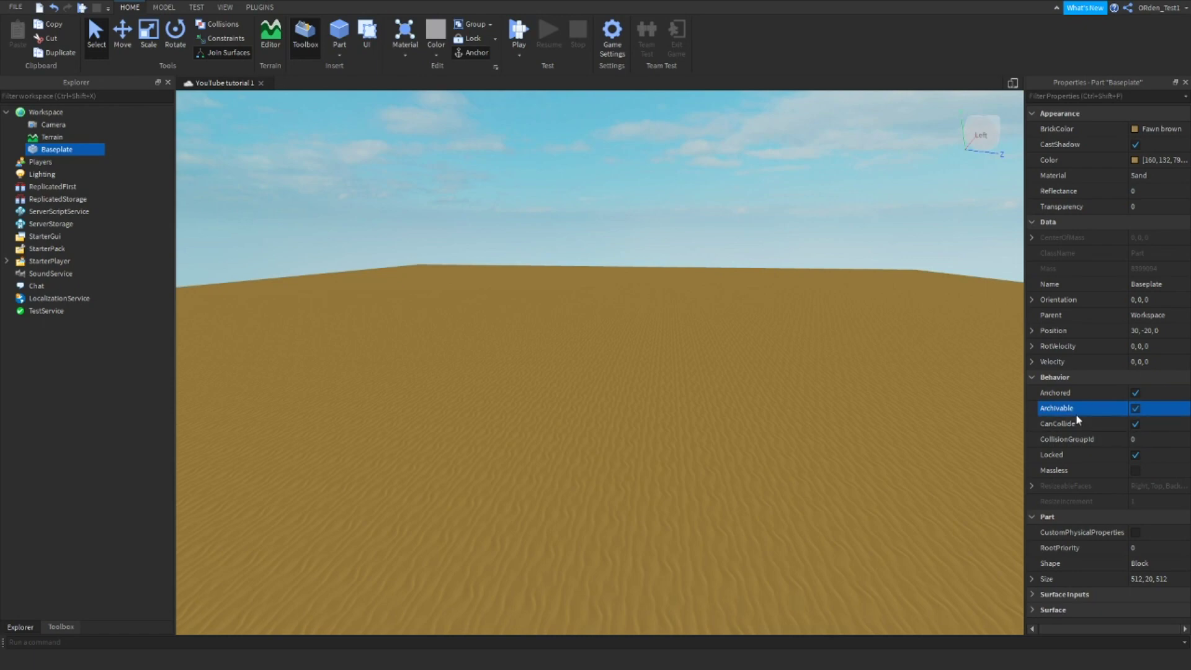
left_click(1135, 423)
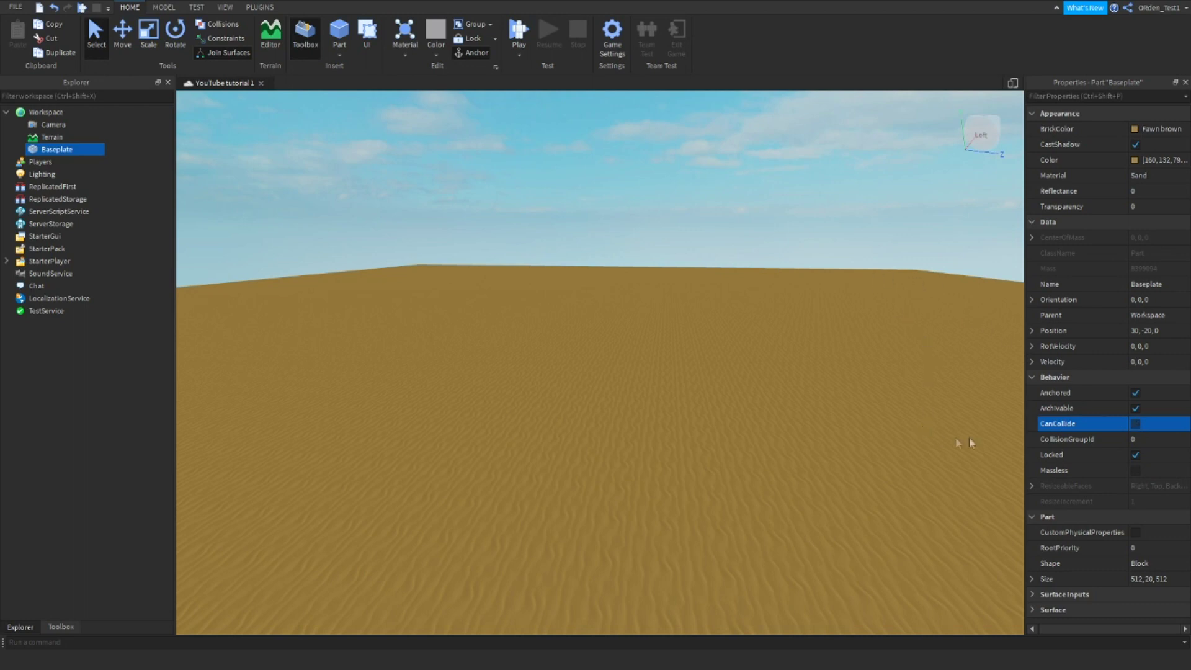
left_click(704, 223)
left_click(517, 31)
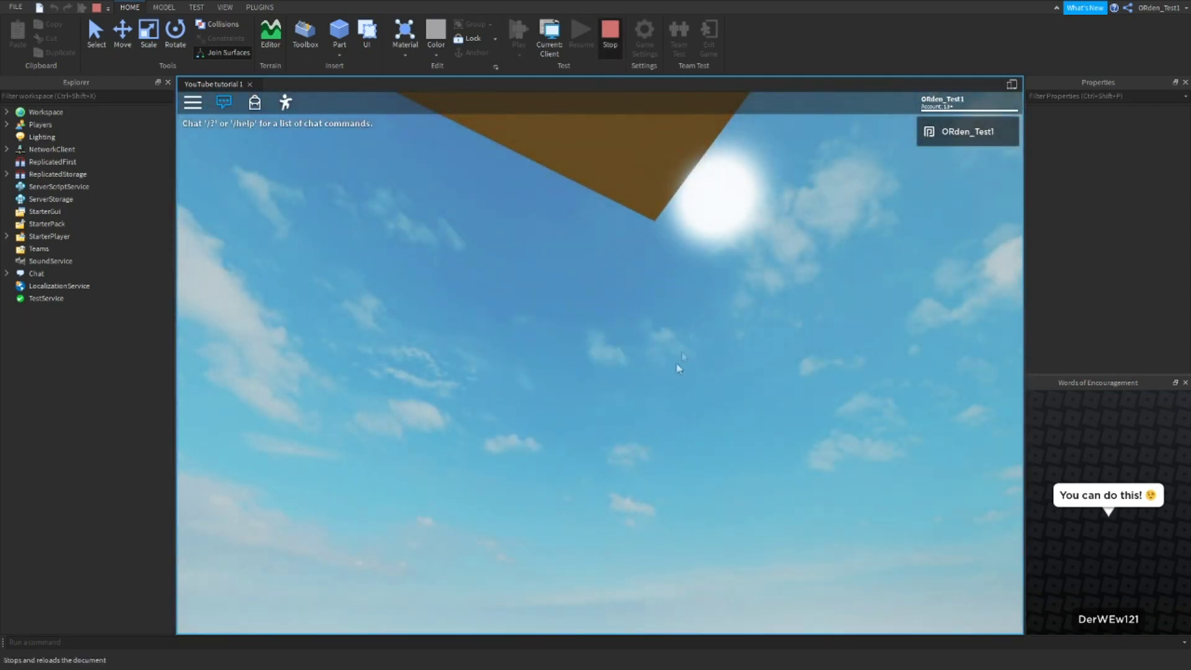
left_click(610, 34)
Step: Reselect the Baseplate and turn its CanCollide property back on
right_click_drag(639, 305, 715, 323)
left_click(68, 150)
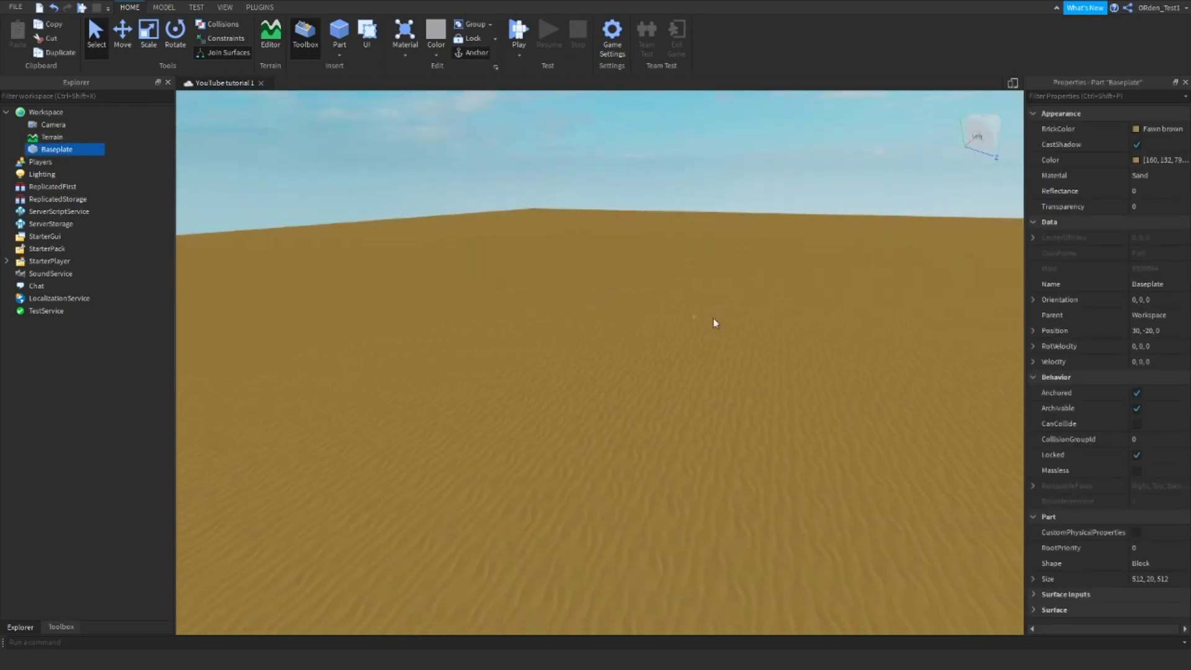
left_click(1136, 424)
right_click_drag(632, 324, 632, 323)
key("s")
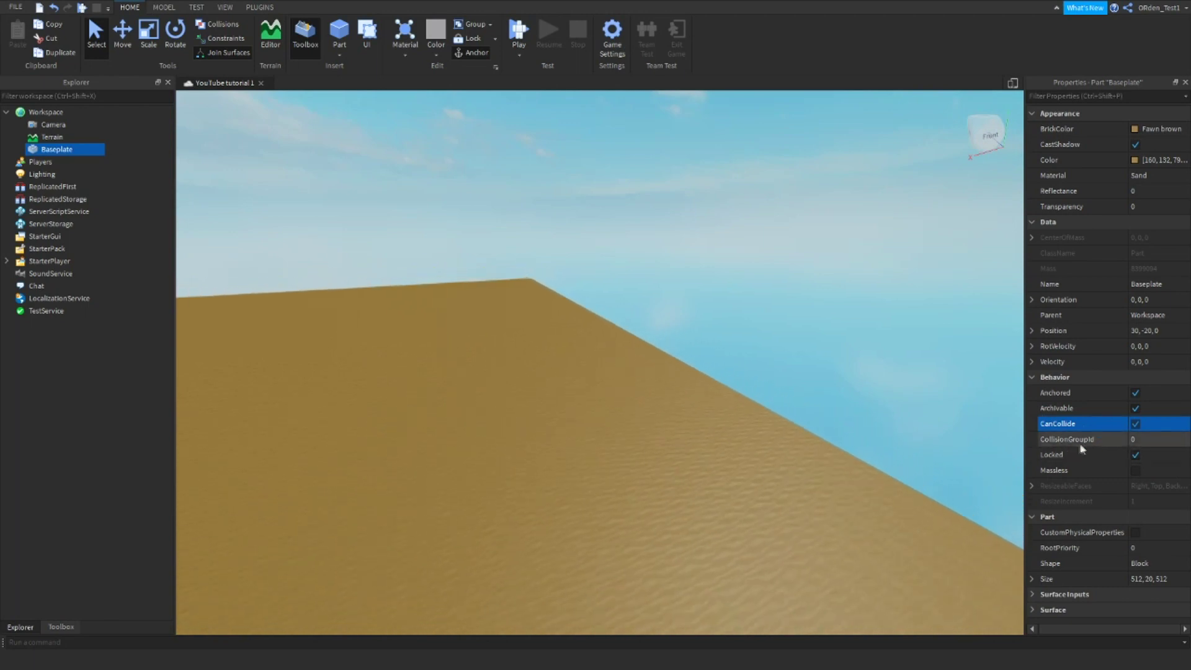
Step: Set the Baseplate's size to 250, 20, 250
key("q")
right_click_drag(872, 441, 883, 415)
key("w")
key("a")
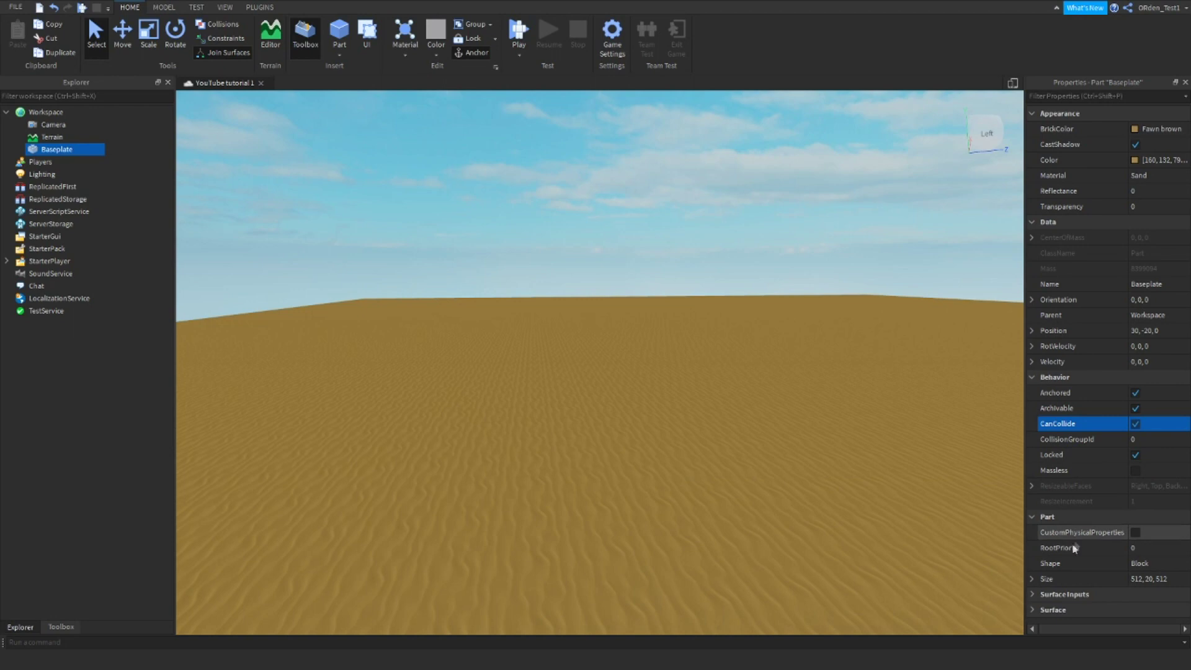
left_click(1143, 579)
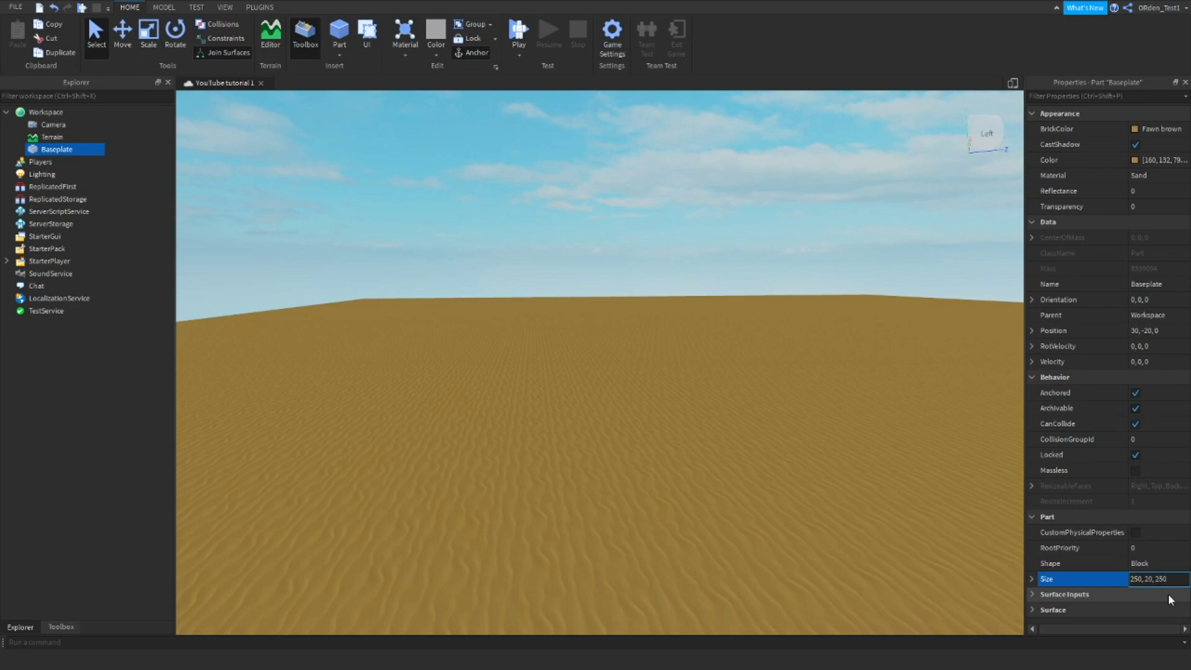
key("Return")
Step: Set the Baseplate's Y size to 5 to make it thinner
right_click_drag(626, 424, 637, 417)
left_click(1151, 580)
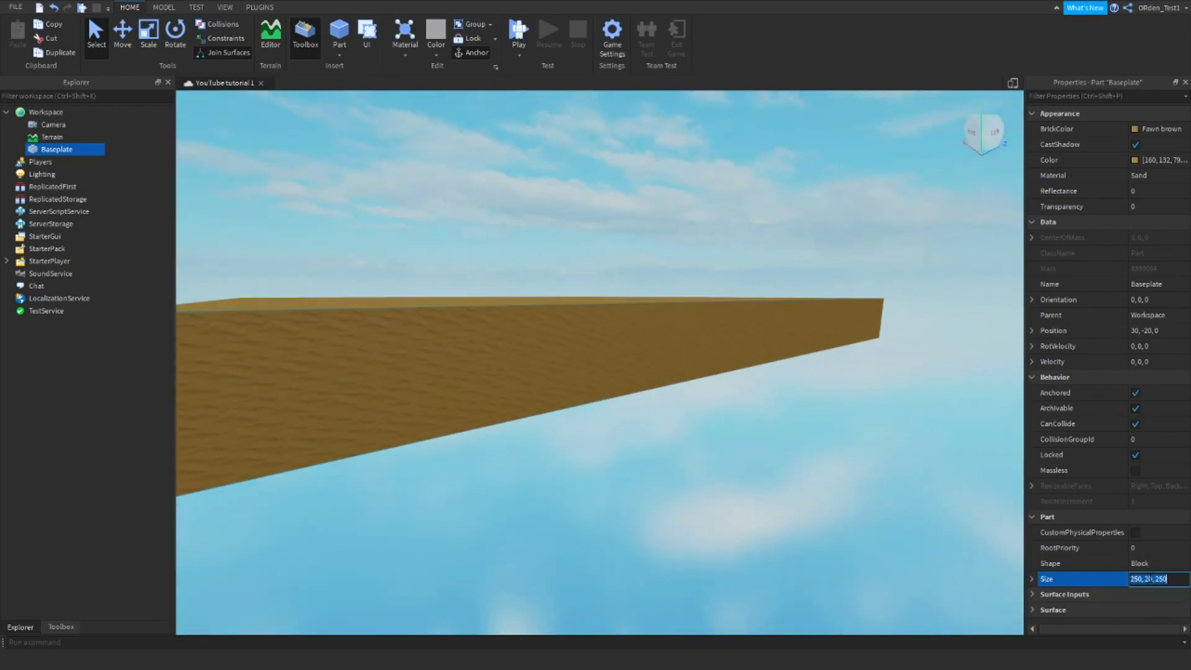
type("5")
key("Return")
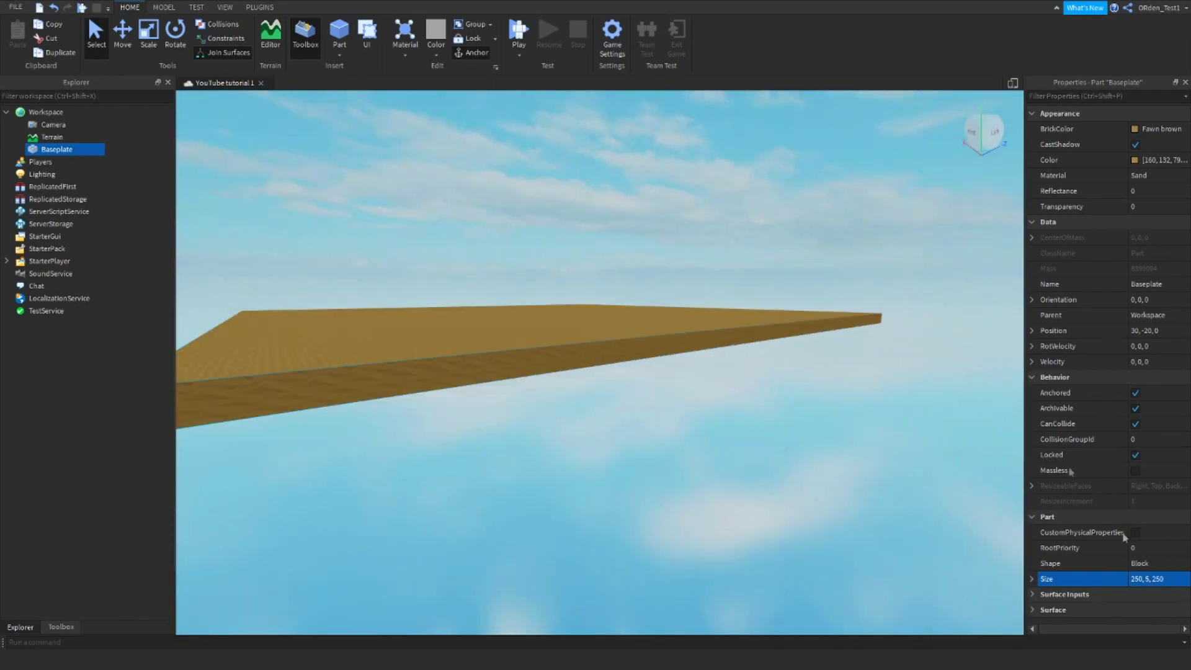
right_click_drag(630, 351, 668, 351)
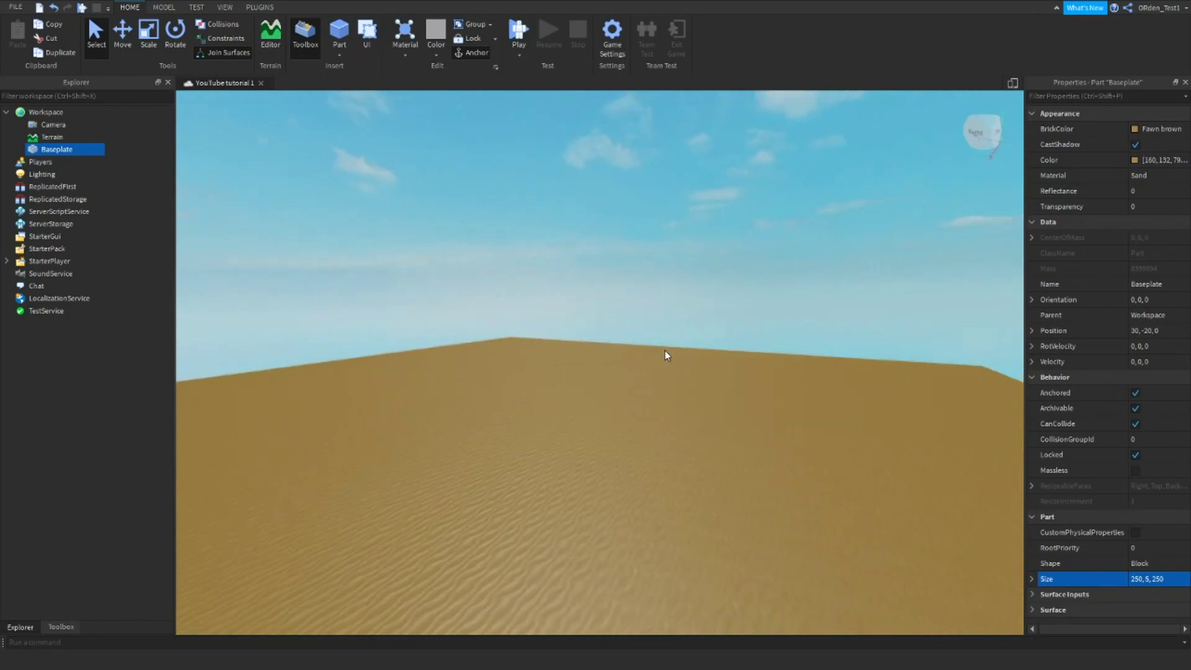
Step: Insert a SpawnLocation above the Baseplate
right_click_drag(601, 221, 594, 256)
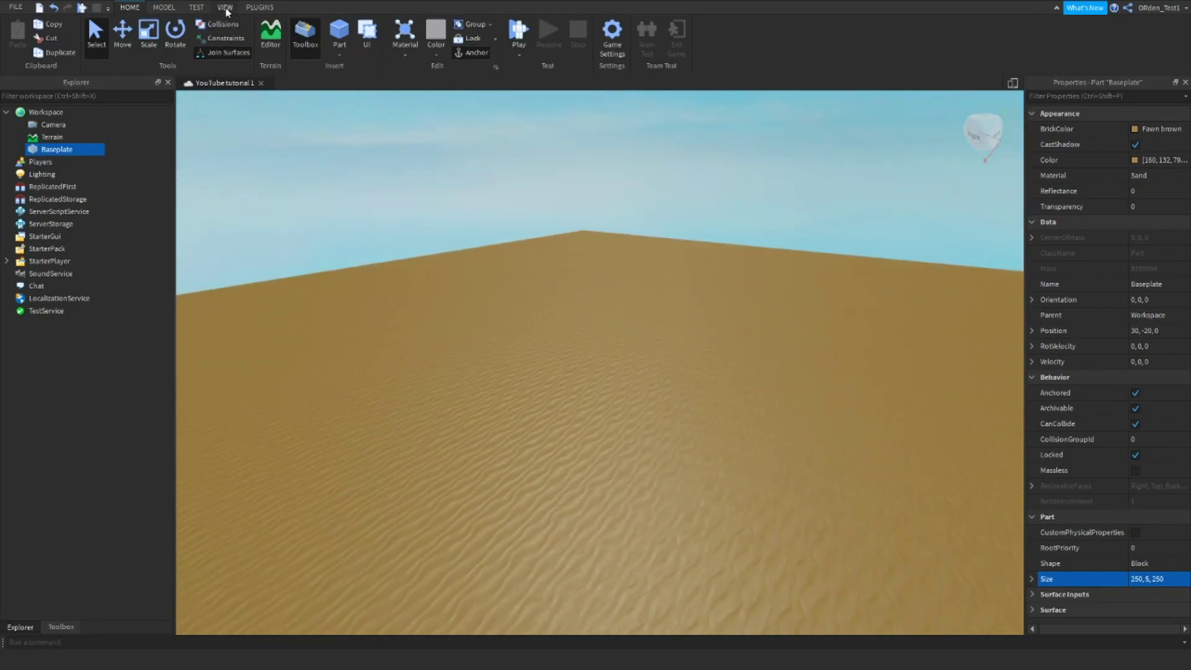
left_click(225, 7)
left_click(196, 7)
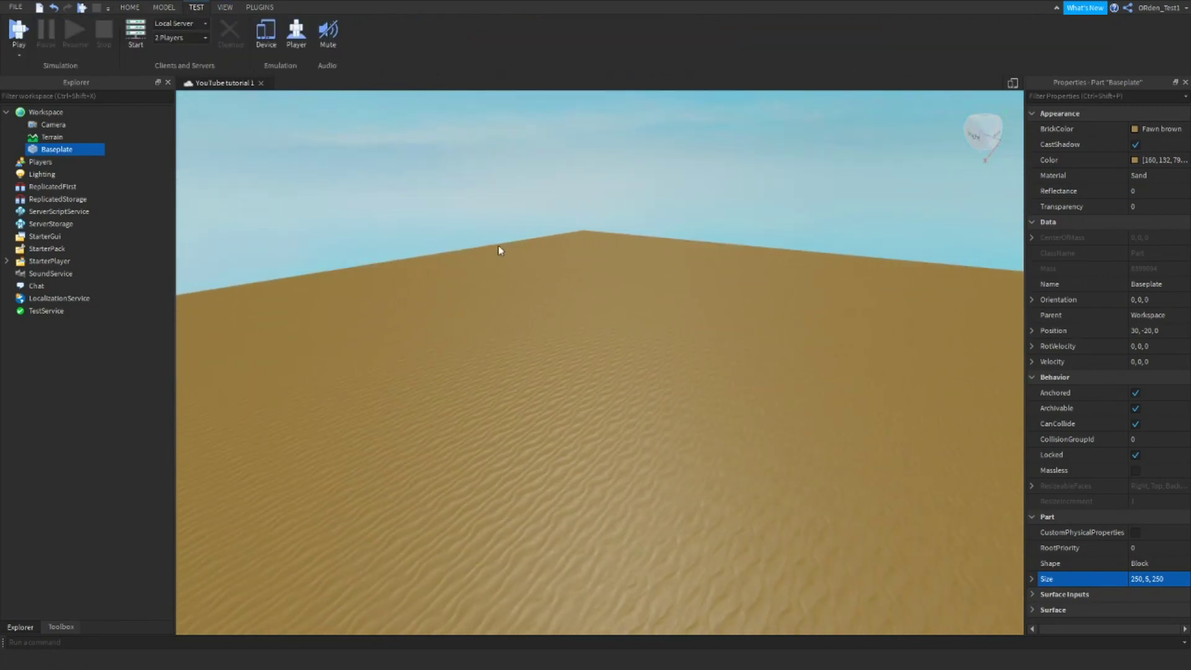
left_click(163, 7)
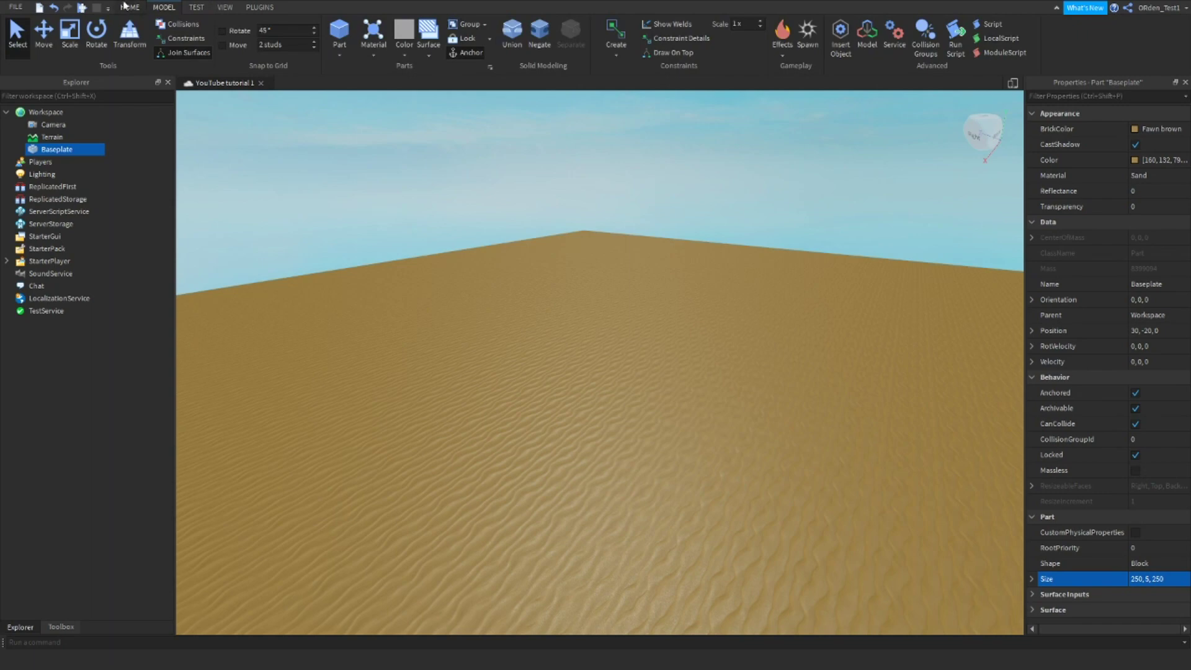
right_click_drag(720, 231, 720, 231)
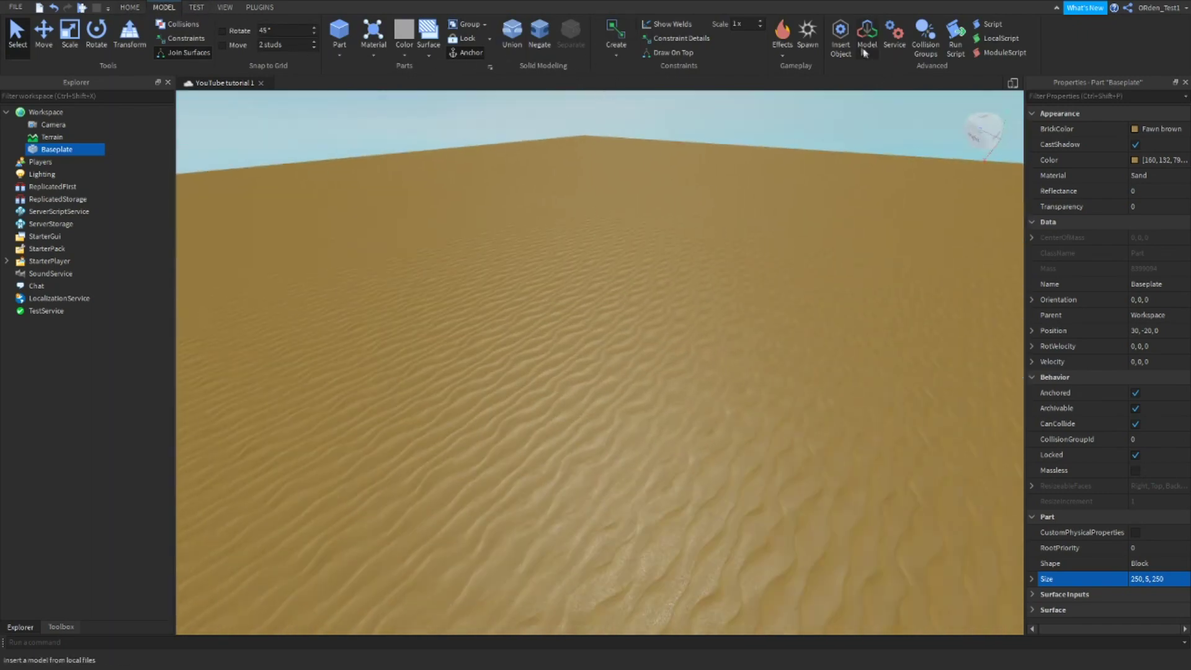
left_click(815, 29)
right_click_drag(755, 193, 754, 193)
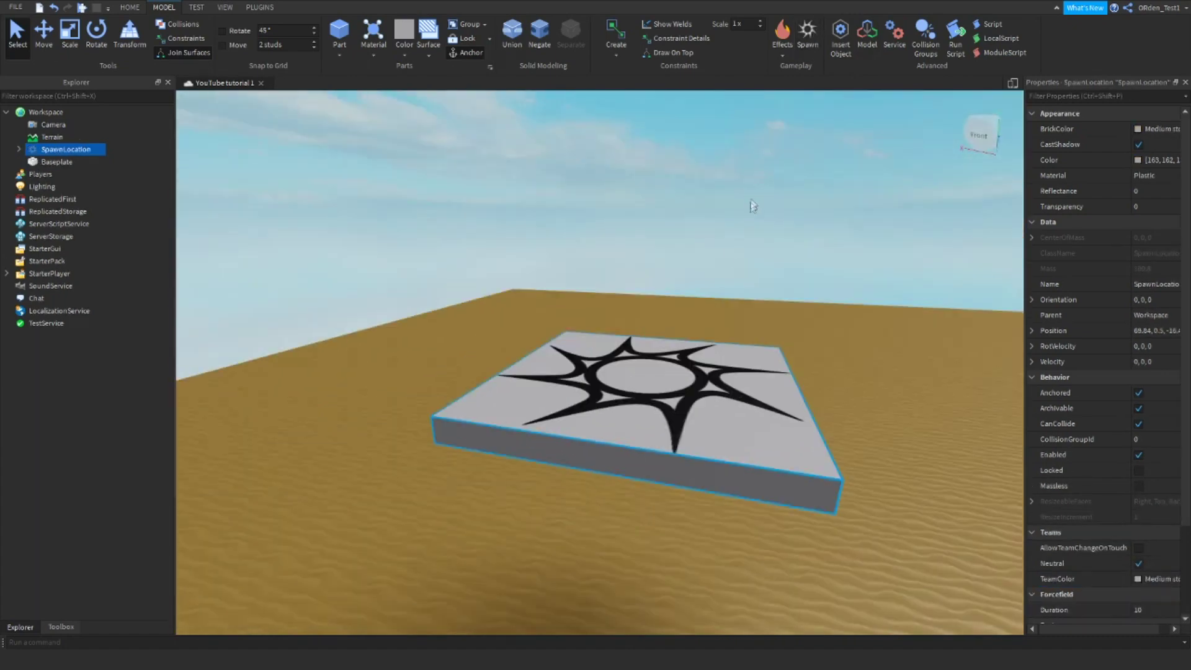
Step: Lower the SpawnLocation onto the Baseplate's surface with the Move tool, to a Y position of about -17.3
key("ctrl+2")
left_click_drag(664, 358, 612, 508)
key("d")
key("w")
key("q")
key("d")
right_click_drag(659, 376, 664, 343)
key("d")
key("s")
key("w")
key("a")
Step: Set the SpawnLocation's Transparency to 1 and delete its Decal
left_click(1141, 205)
type("1")
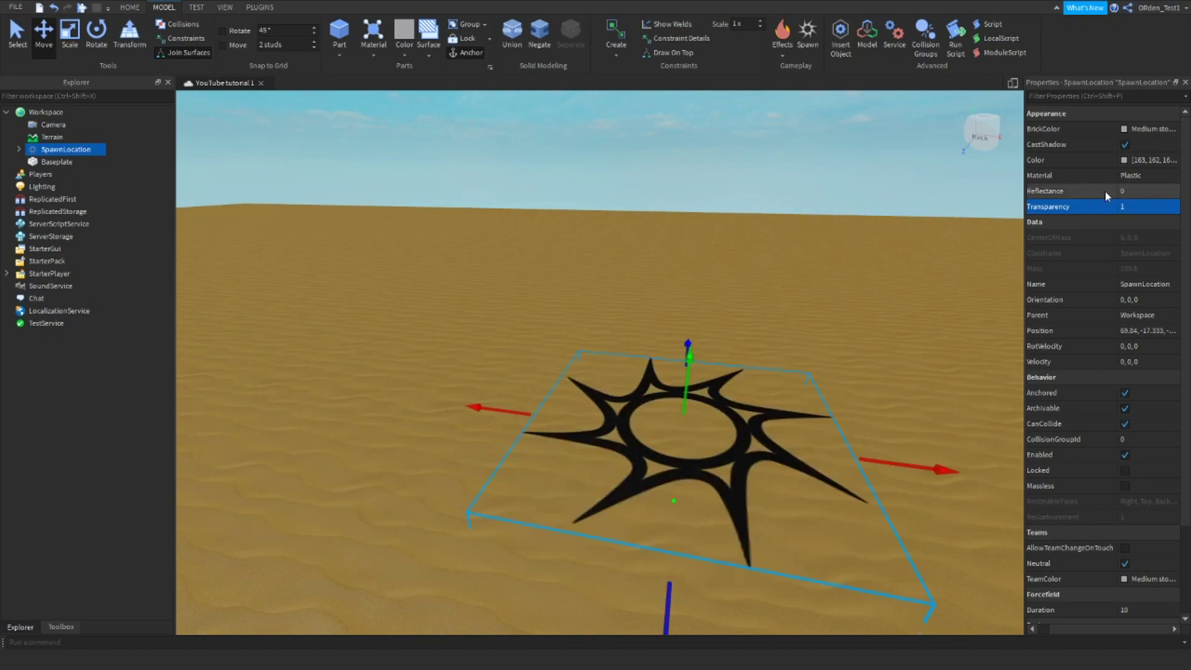
left_click(18, 148)
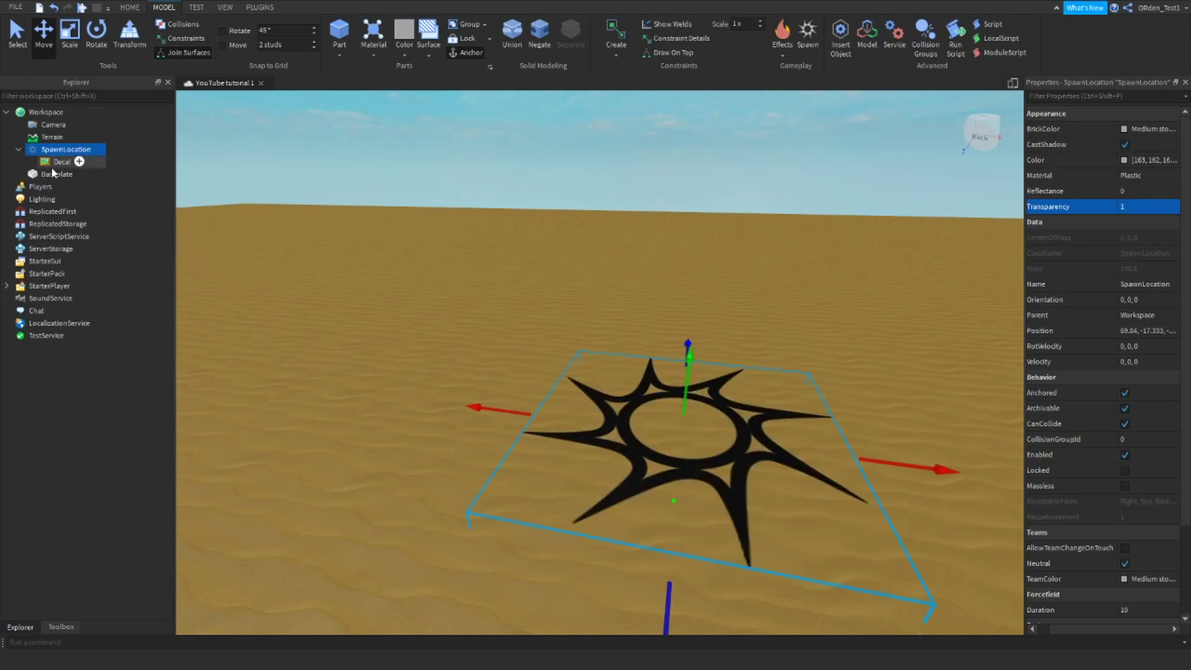
left_click(53, 165)
key("Delete")
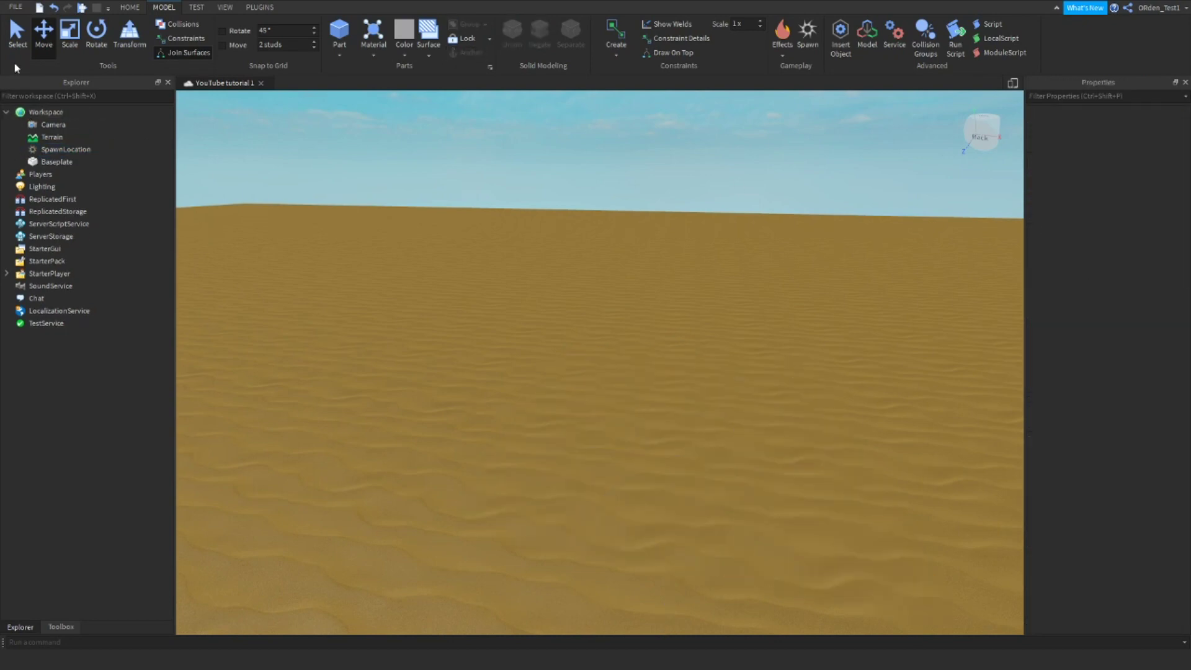
Step: Reselect the SpawnLocation and set its Transparency to 0
left_click(51, 153)
right_click_drag(628, 233, 628, 233)
left_click(1152, 206)
type("0")
key("Return")
right_click_drag(698, 172, 713, 173)
key("f")
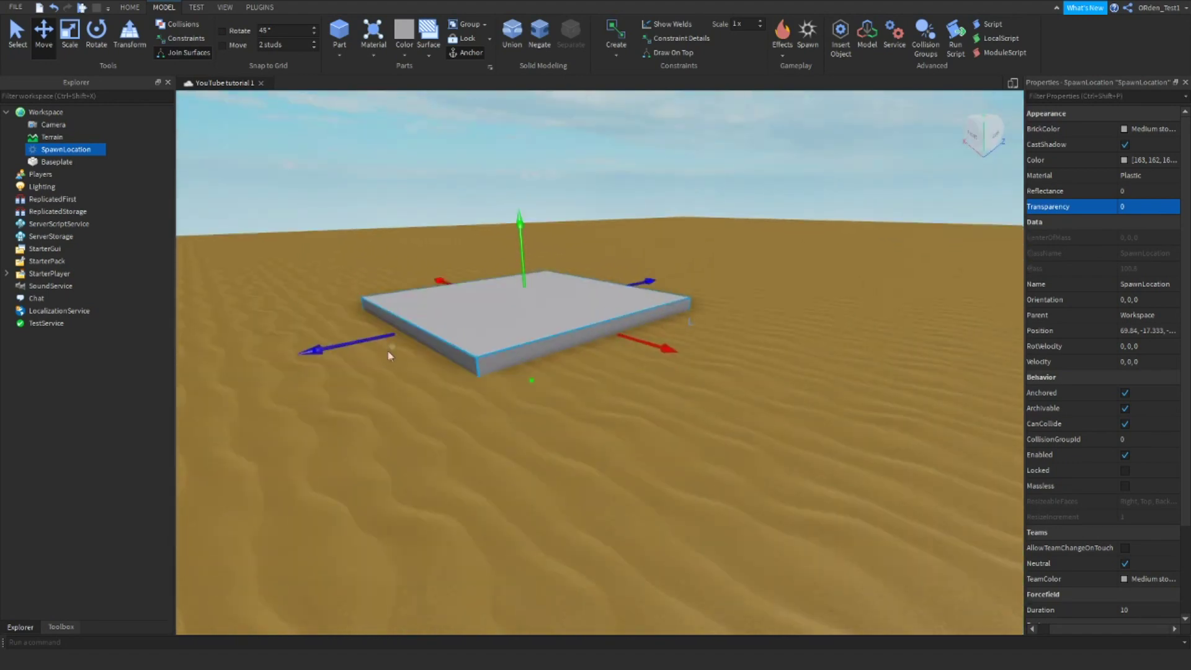
Step: Move the SpawnLocation horizontally across the Baseplate to an X position of about -9.6
left_click_drag(332, 351, 443, 306)
right_click_drag(546, 263, 583, 267)
scroll(638, 300, "down", 8)
left_click_drag(723, 300, 782, 285)
right_click_drag(782, 284, 794, 286)
left_click_drag(794, 286, 655, 324)
left_click_drag(789, 428, 453, 297)
right_click_drag(663, 248, 657, 231)
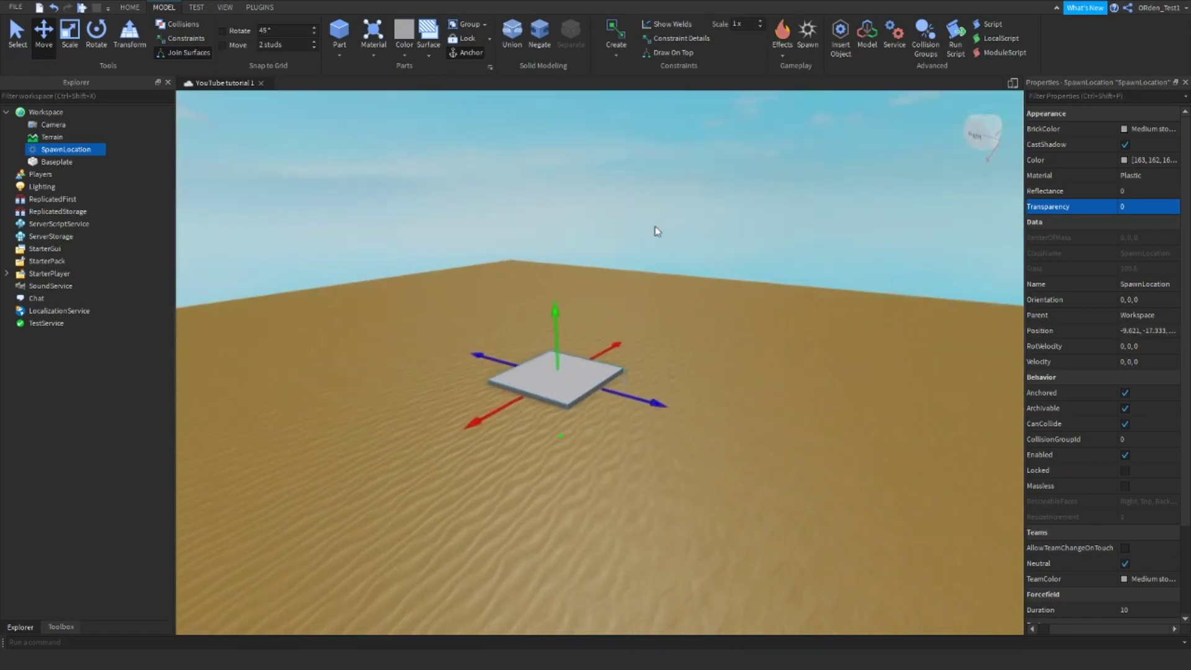
Step: Examine the SpawnLocation up close and review its properties down to the Forcefield Duration
key("w")
key("d")
right_click_drag(791, 161, 773, 166)
key("d")
key("d")
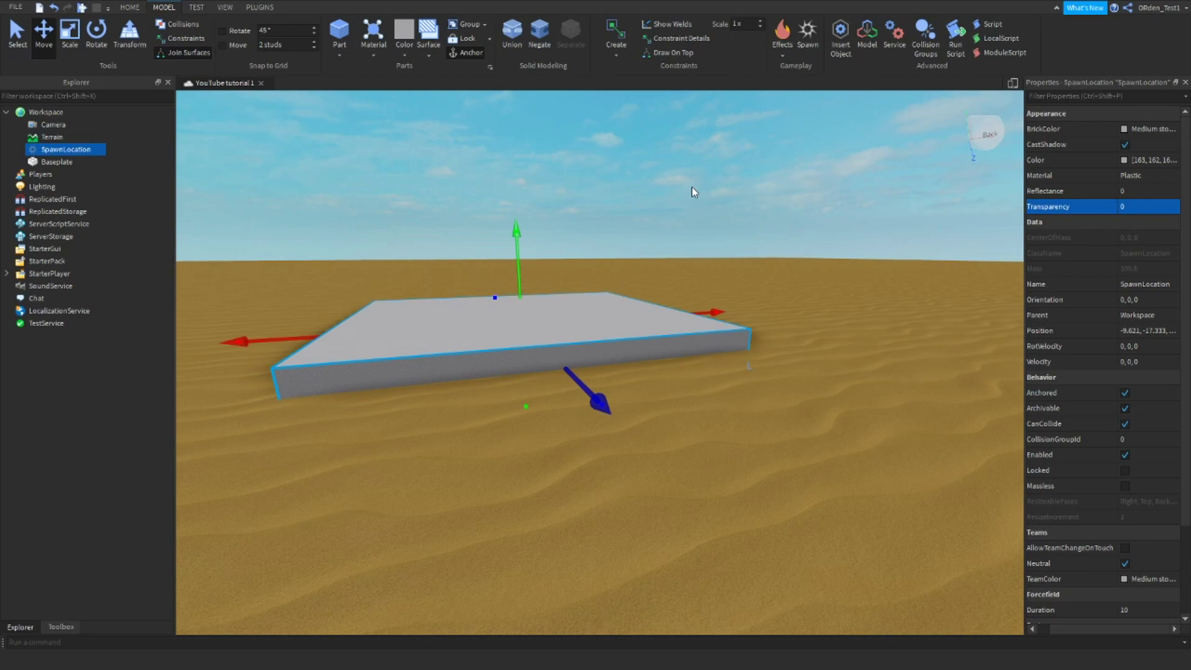
left_click_drag(1071, 629, 1053, 628)
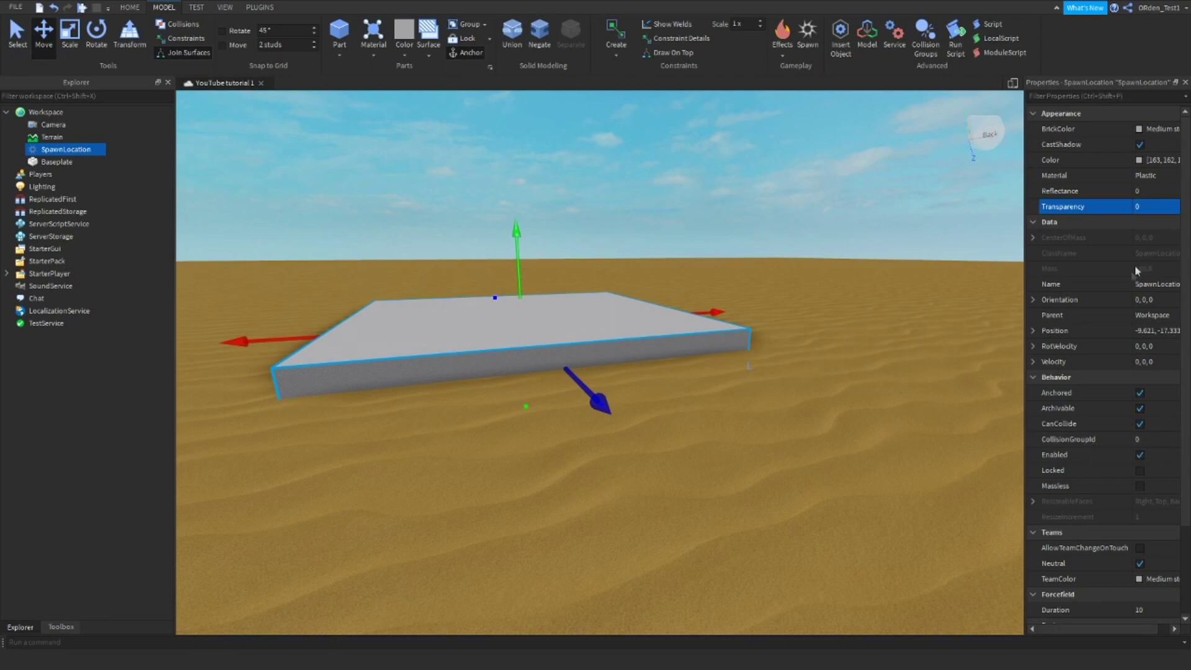
scroll(1114, 304, "down", 3)
scroll(1114, 304, "down", 1)
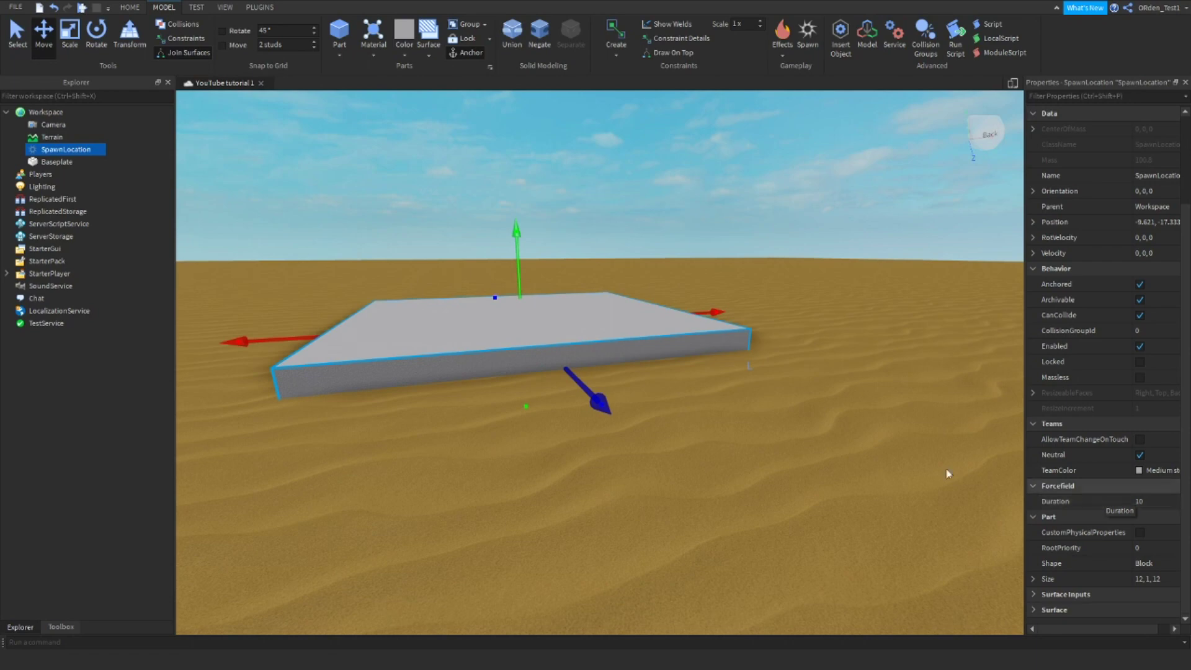
Step: Run a play test, walk and jump the character around the spawn pad to observe its forcefield, and stop the test
left_click(122, 8)
left_click(528, 34)
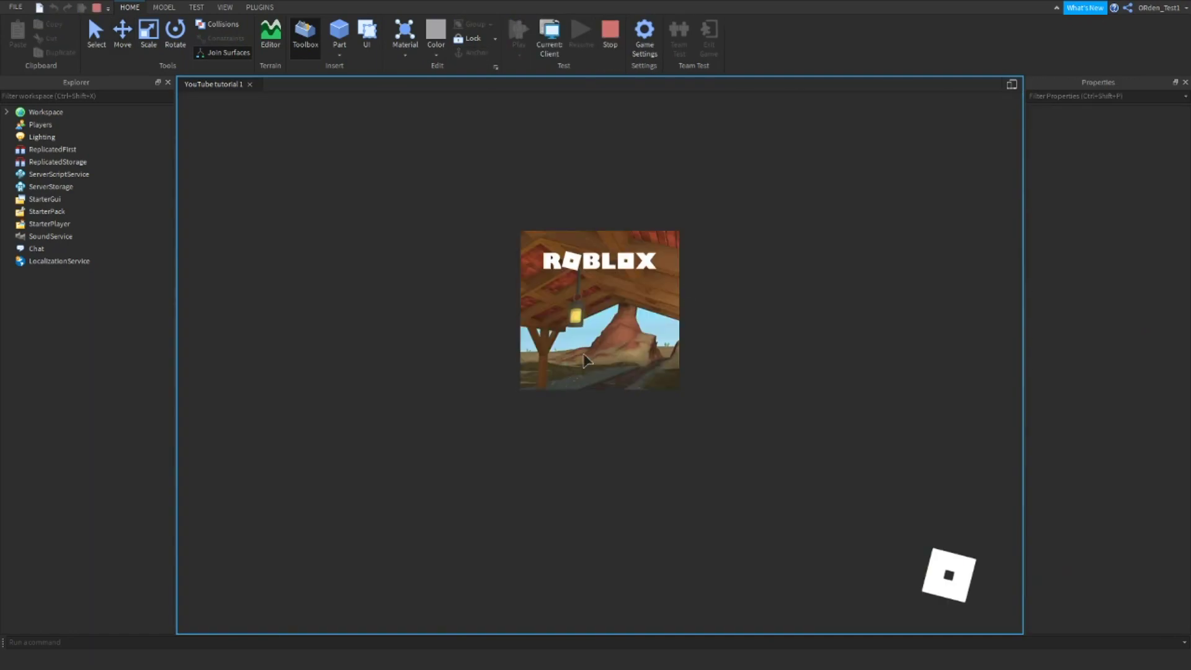
key("s")
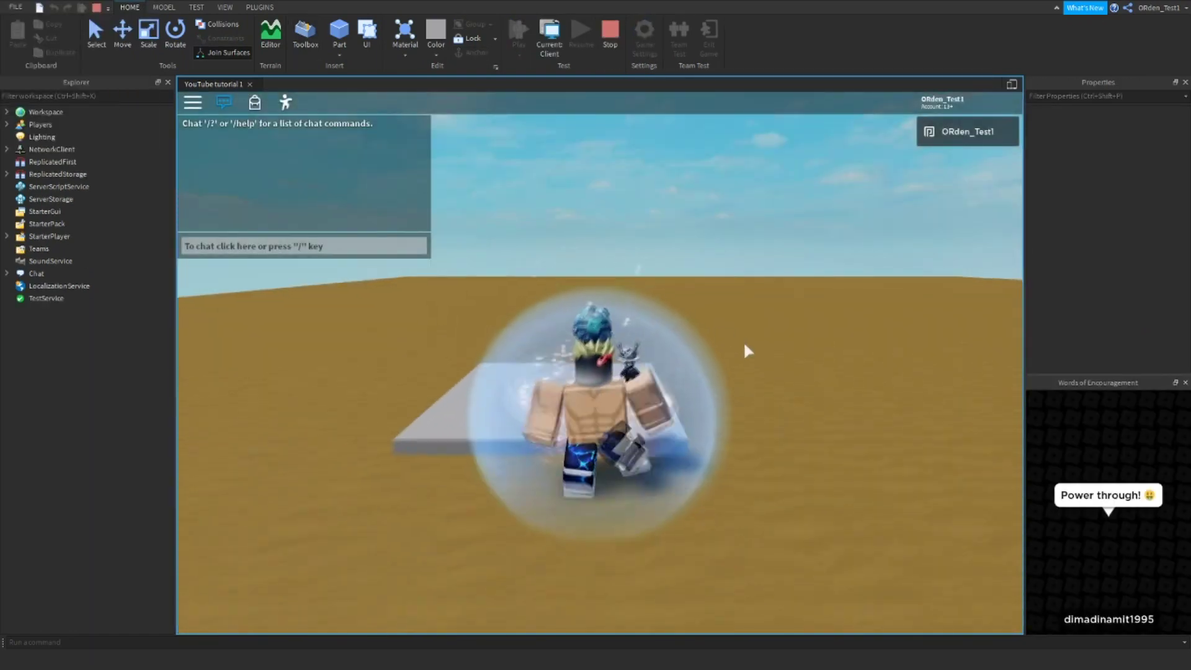
right_click_drag(689, 333, 689, 333)
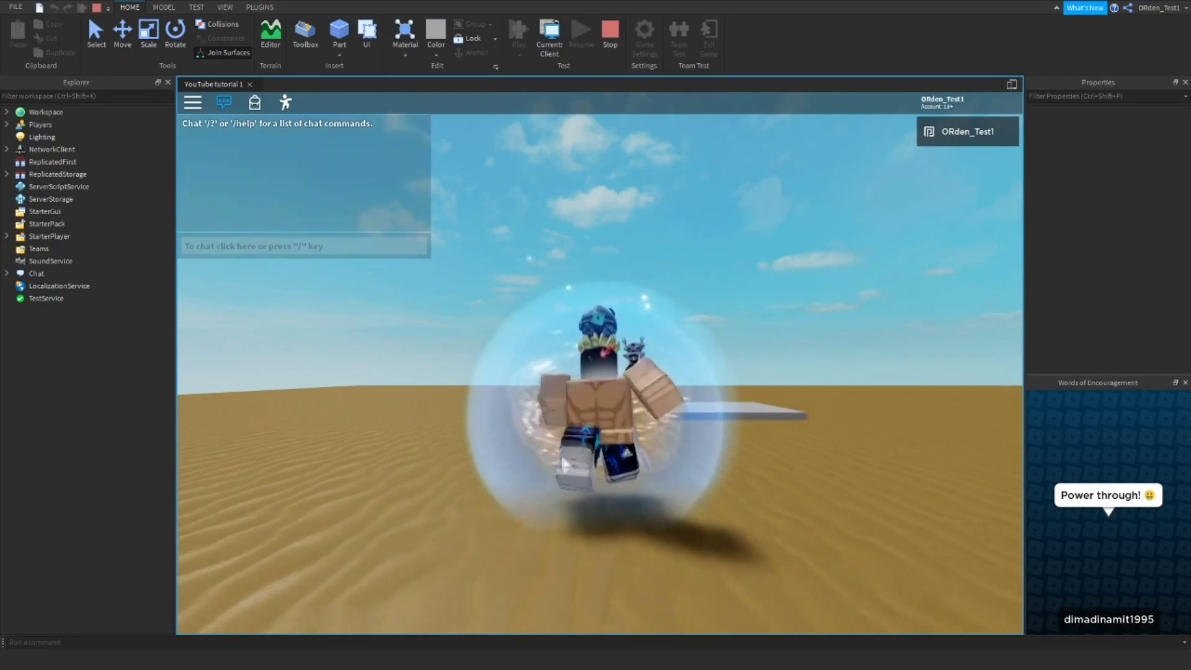
right_click_drag(629, 320, 630, 321)
key("s")
key("w")
key("space")
key("s")
key("space")
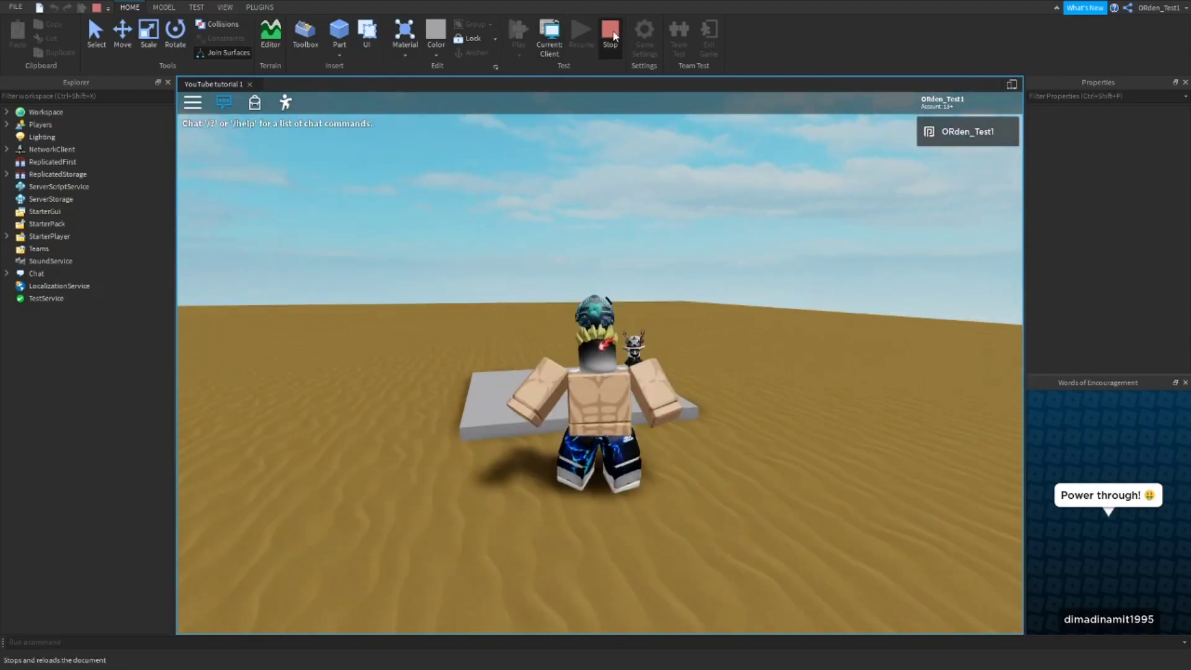
left_click(610, 31)
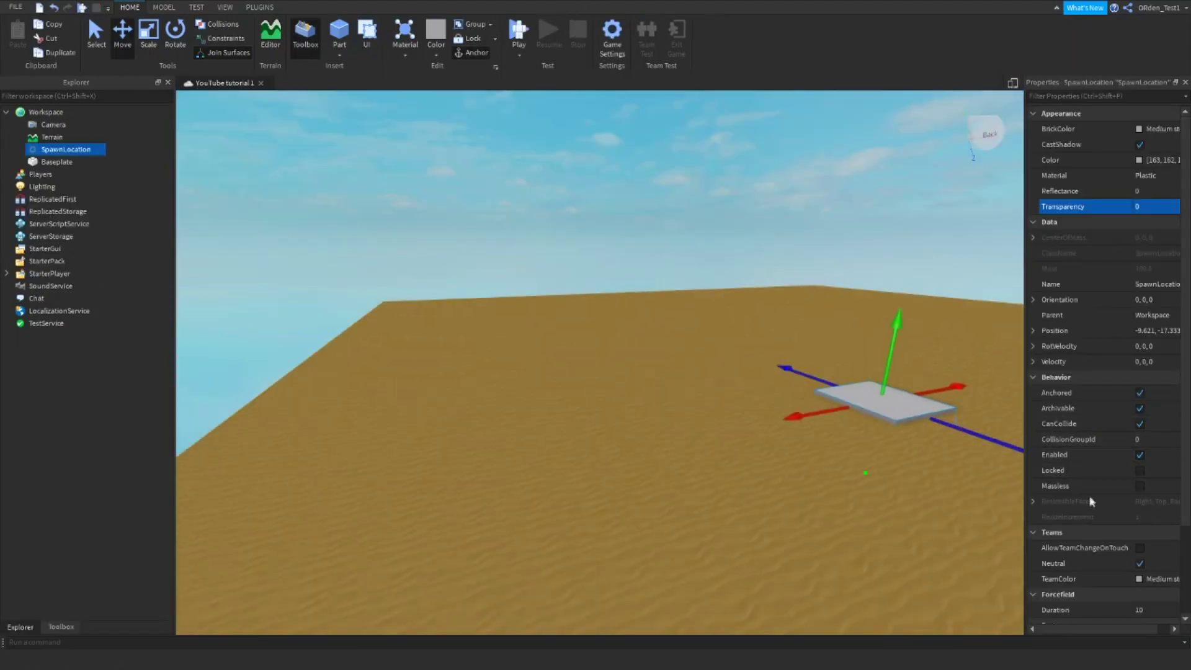
Step: Set the SpawnLocation's Forcefield Duration to 5
scroll(1090, 496, "down", 4)
right_click_drag(754, 422, 757, 430)
key("f")
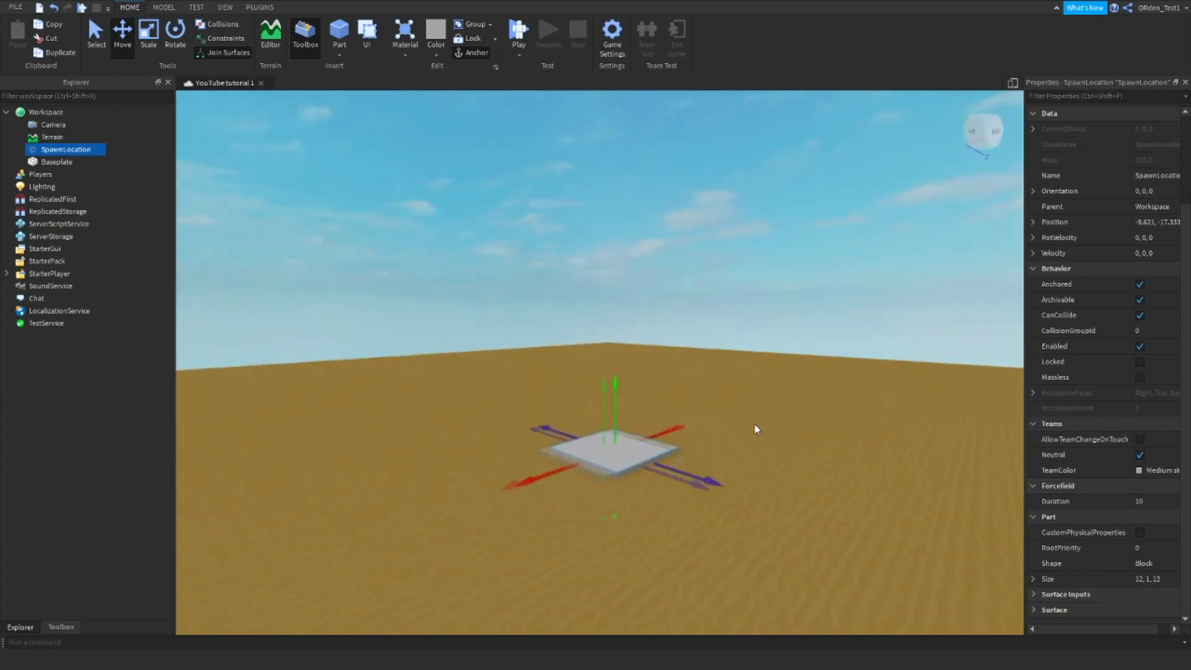
left_click(1146, 501)
type("5")
key("Return")
Step: Run a play test, move the character around the spawn pad to observe the shortened forcefield, and stop the test
left_click(518, 31)
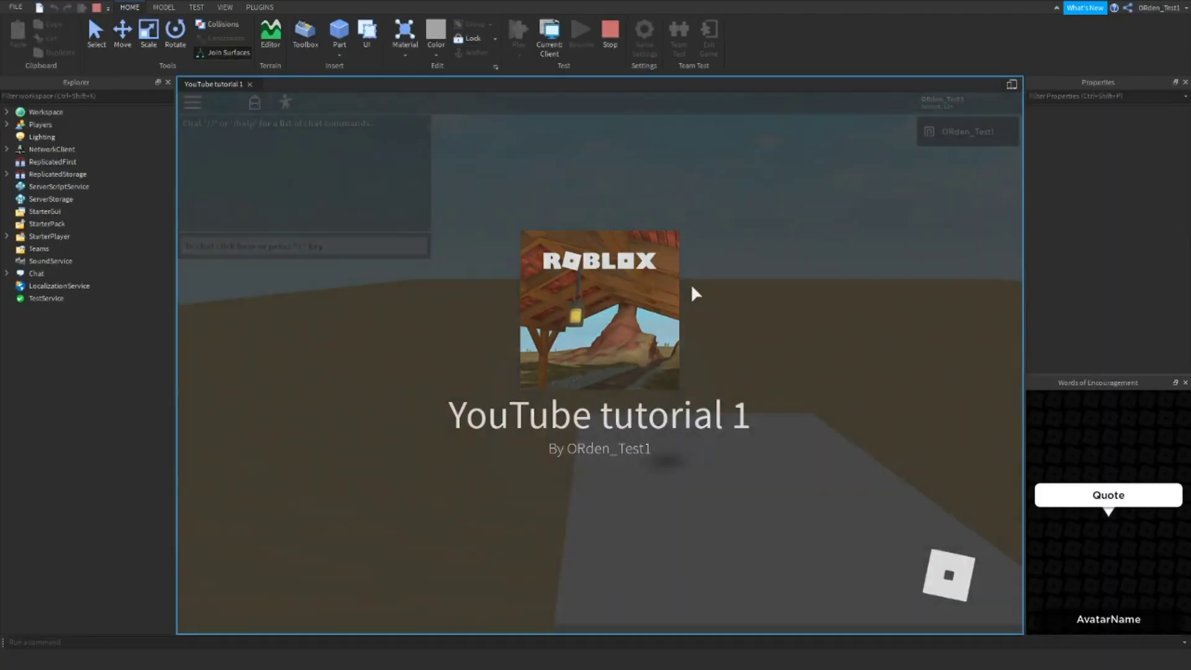
key("a")
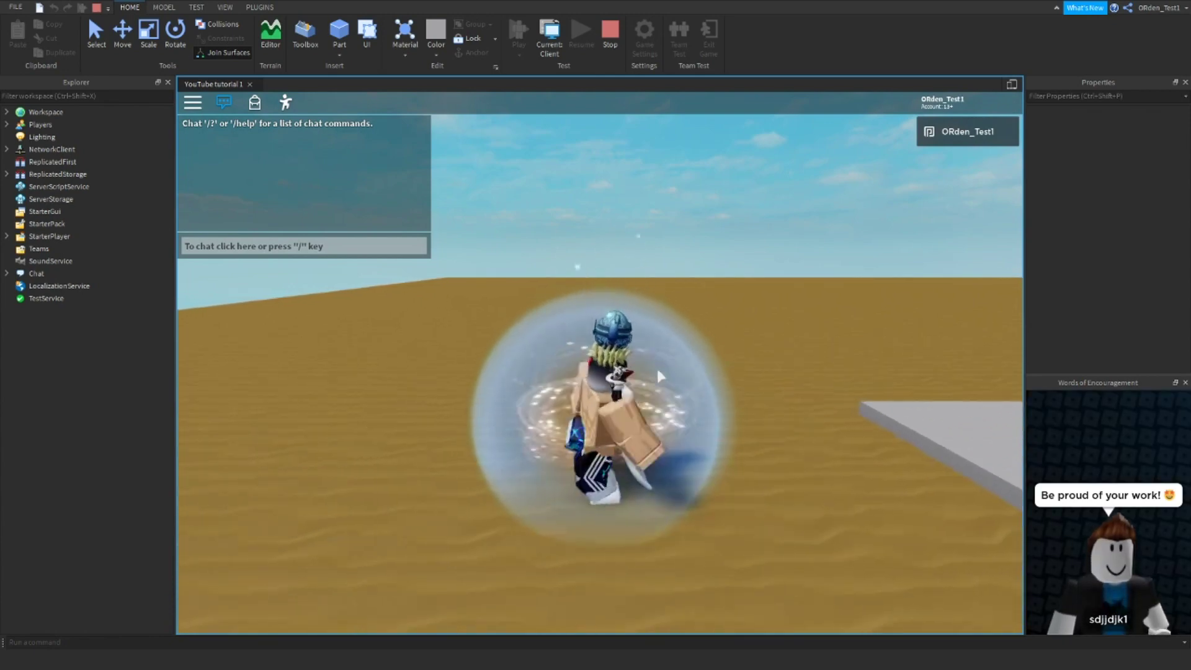
key("w")
key("d")
key("s")
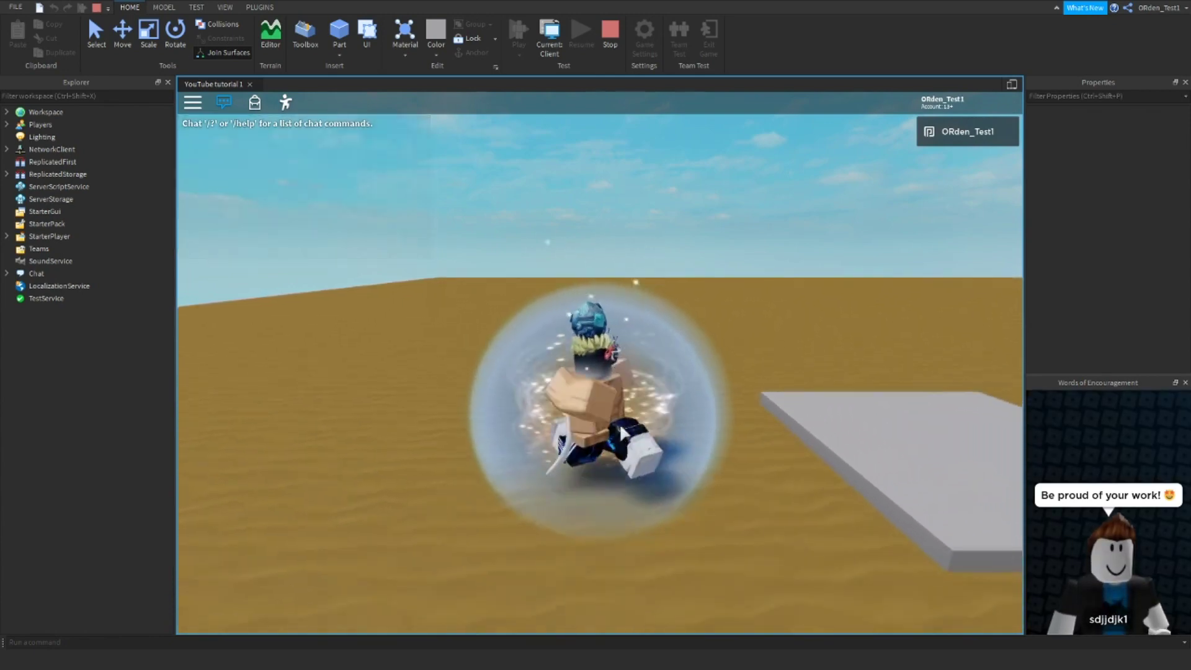
key("w")
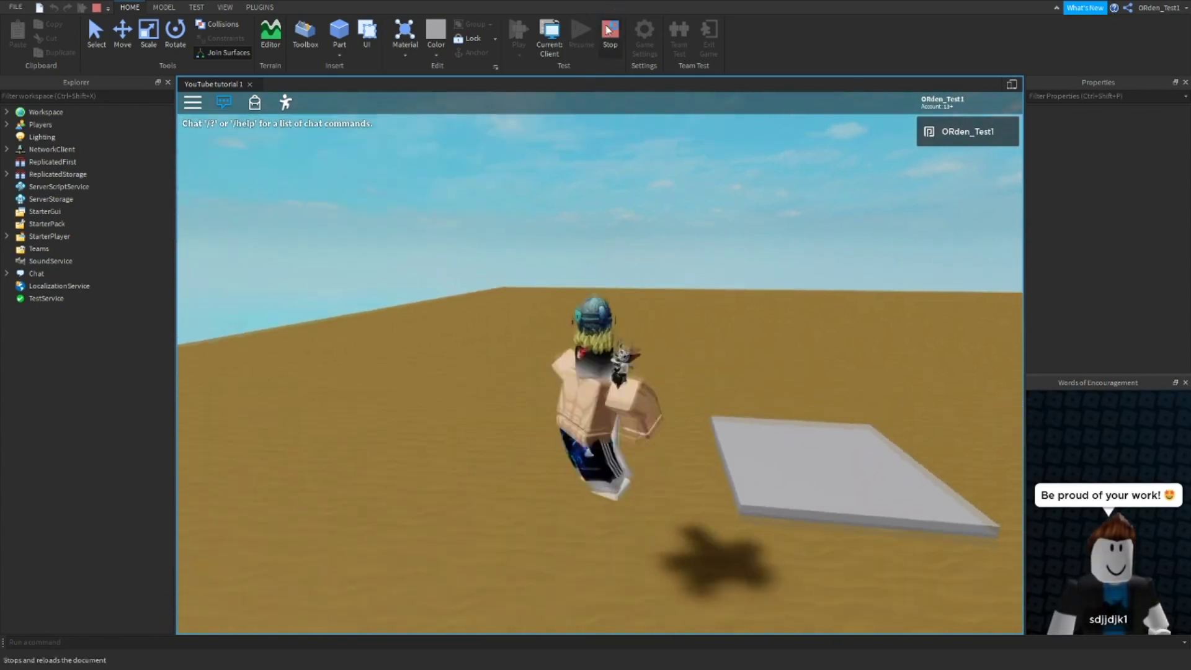
left_click(608, 31)
Step: Try the Ball and Cylinder shapes on the SpawnLocation
right_click_drag(732, 389, 726, 386)
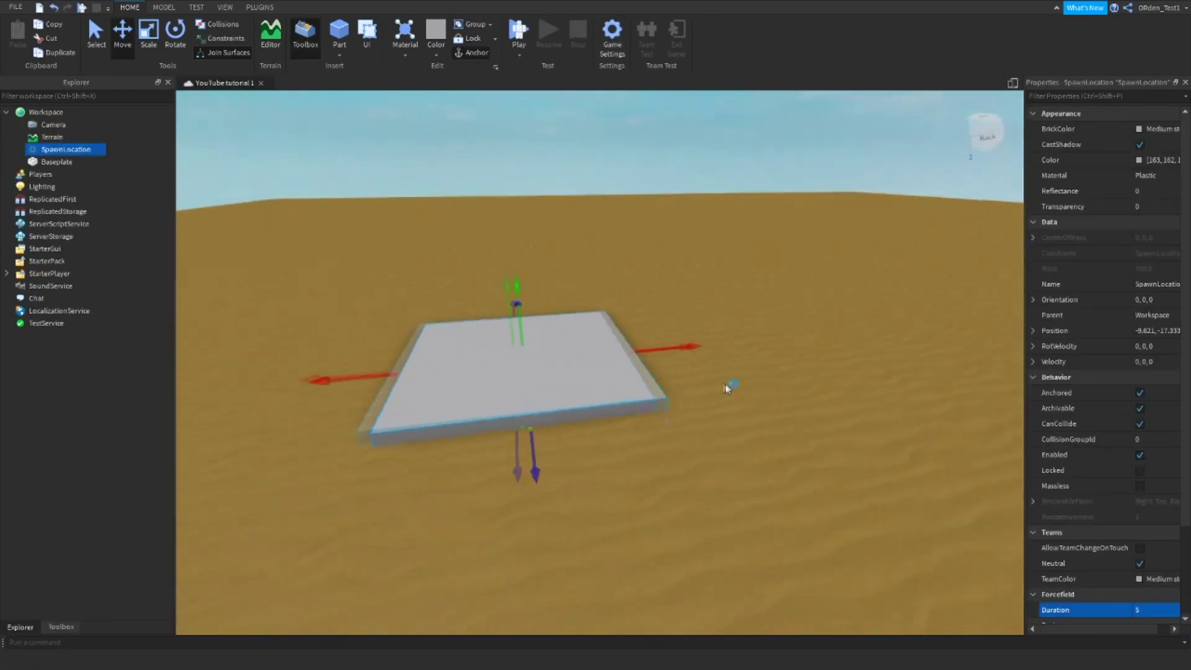
scroll(1134, 426, "down", 3)
right_click_drag(779, 376, 774, 372)
key("w")
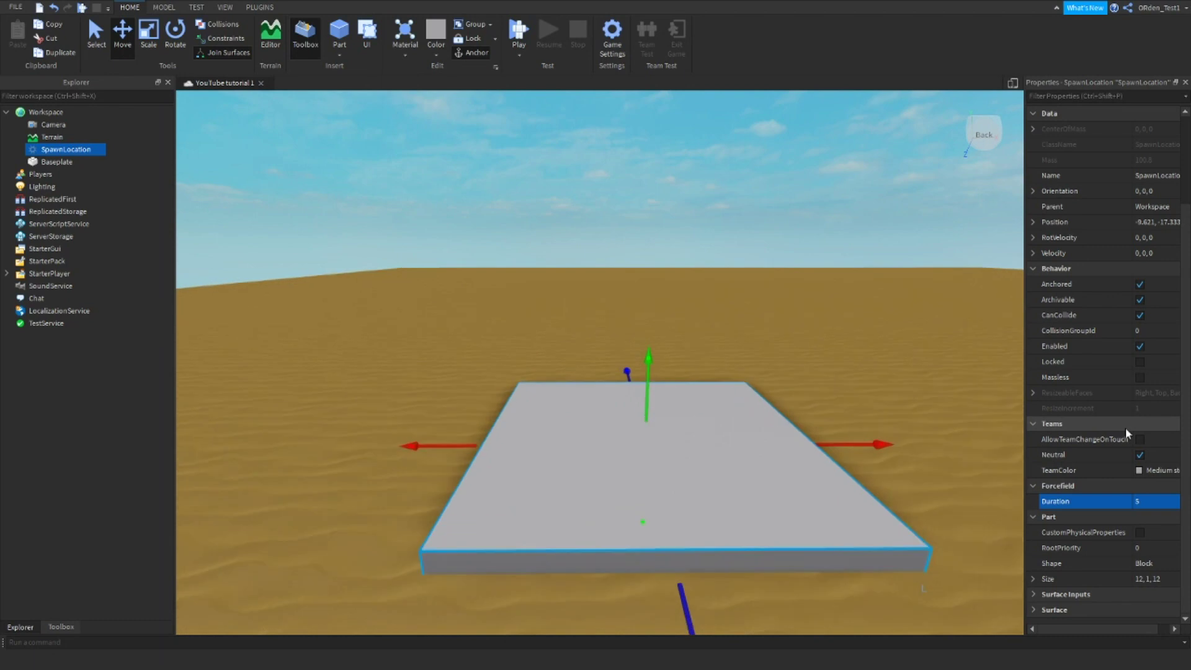
key("s")
key("d")
key("w")
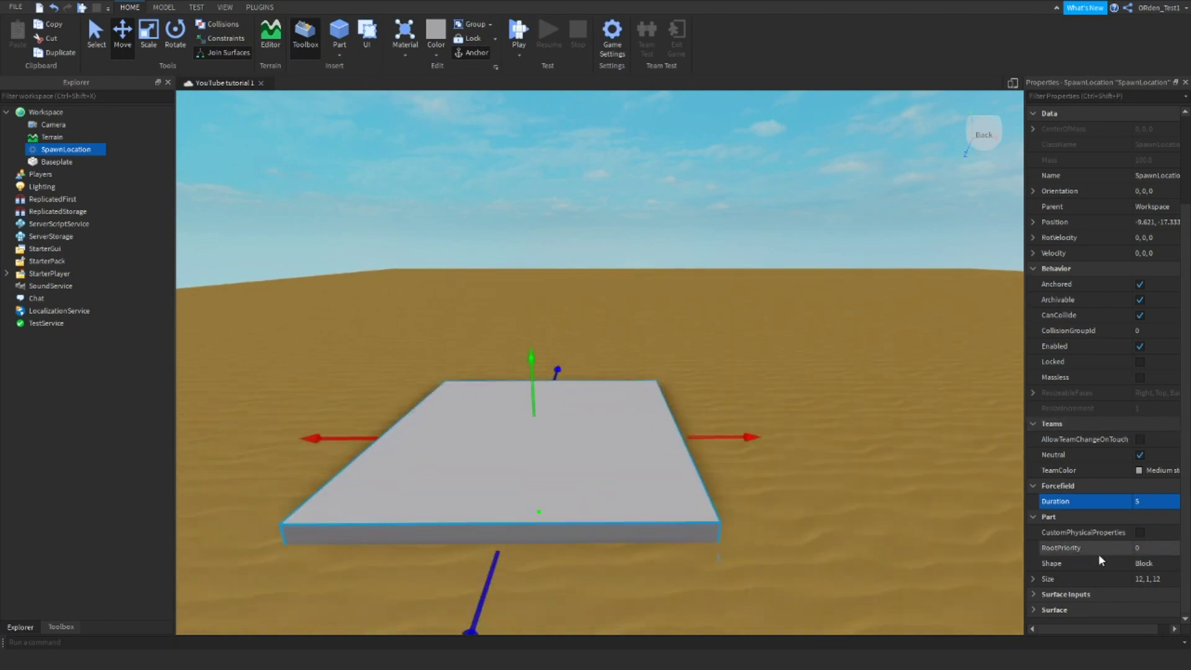
left_click(1147, 565)
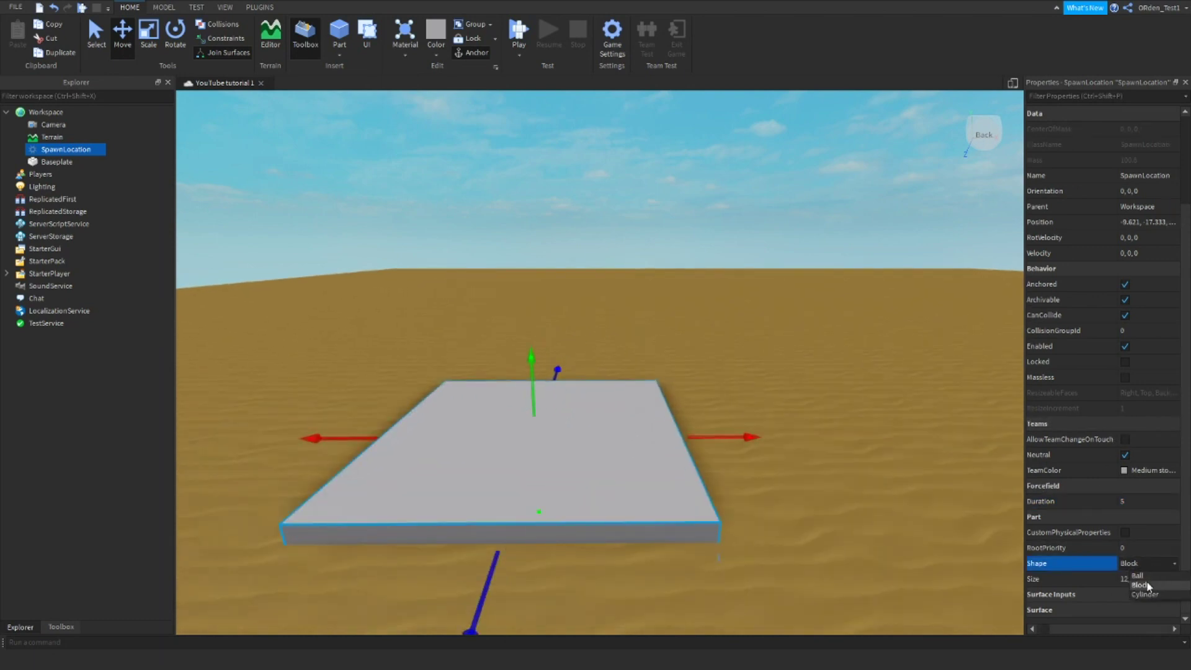
left_click(1148, 577)
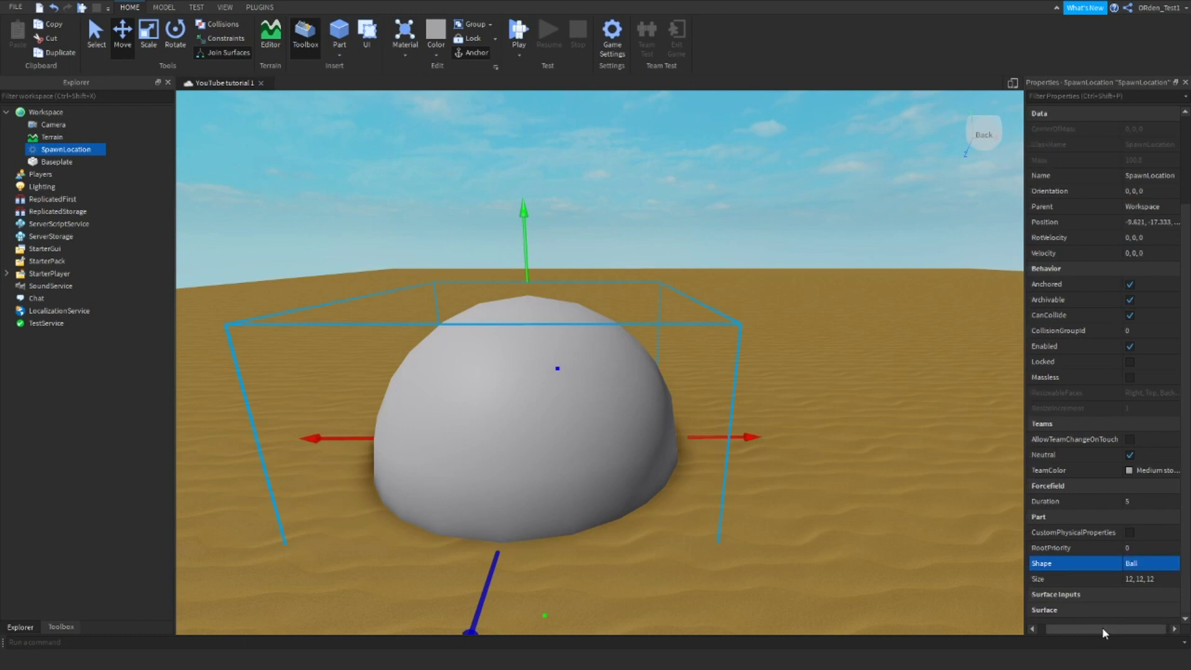
left_click(1151, 563)
left_click(1144, 589)
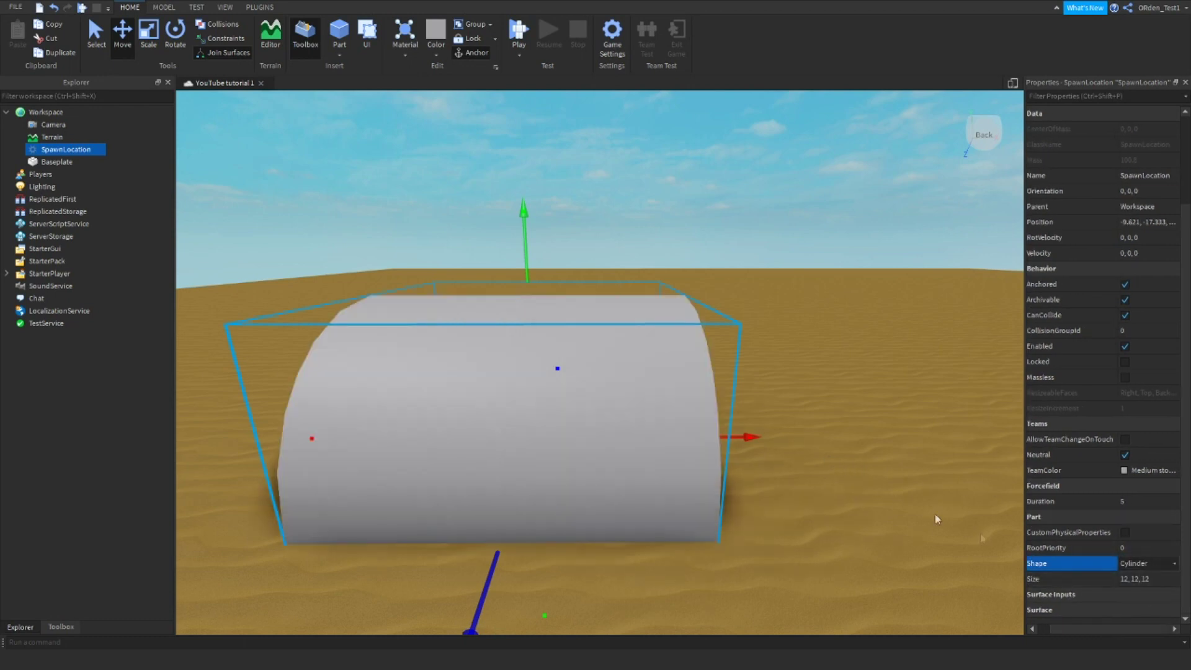
Step: Set the SpawnLocation's Shape back to Block and scale it from its top and underside to a height of about 0.61
left_click(1128, 564)
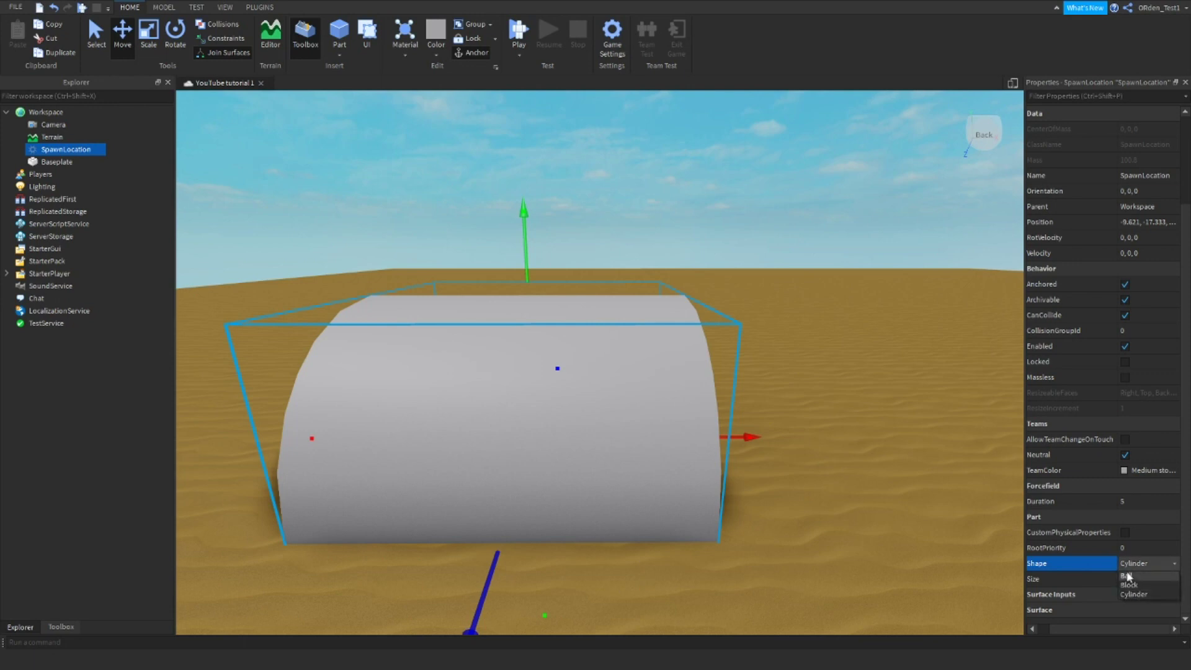
left_click(1126, 585)
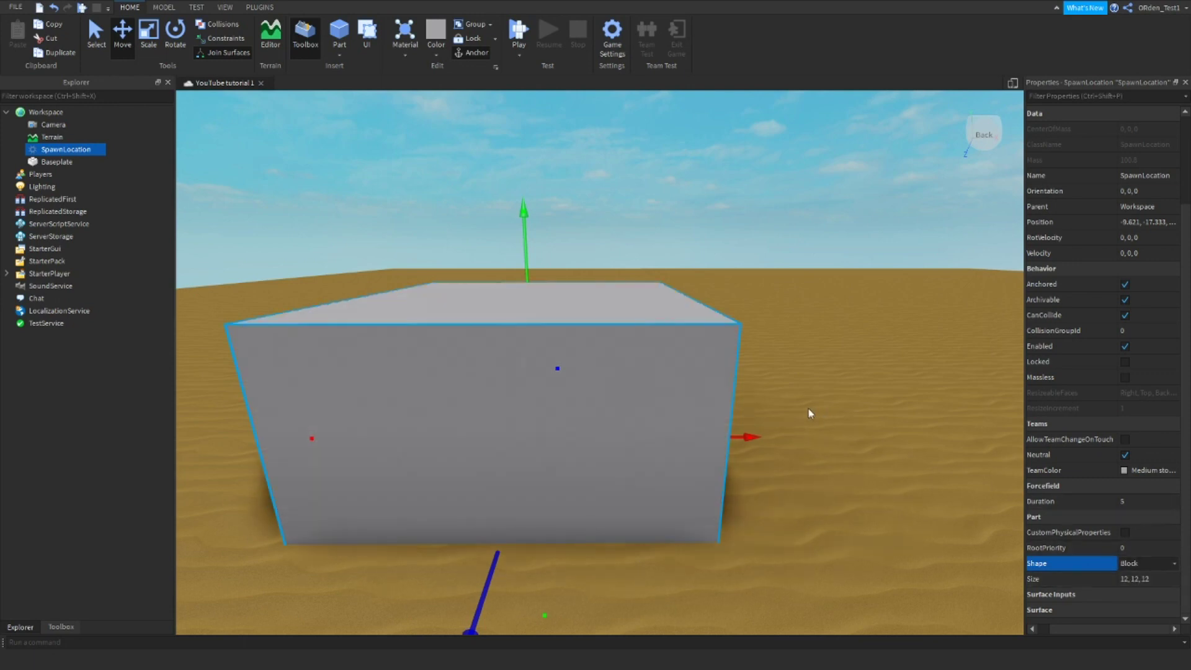
key("ctrl+3")
left_click_drag(527, 241, 550, 388)
right_click_drag(557, 414, 558, 419)
key("q")
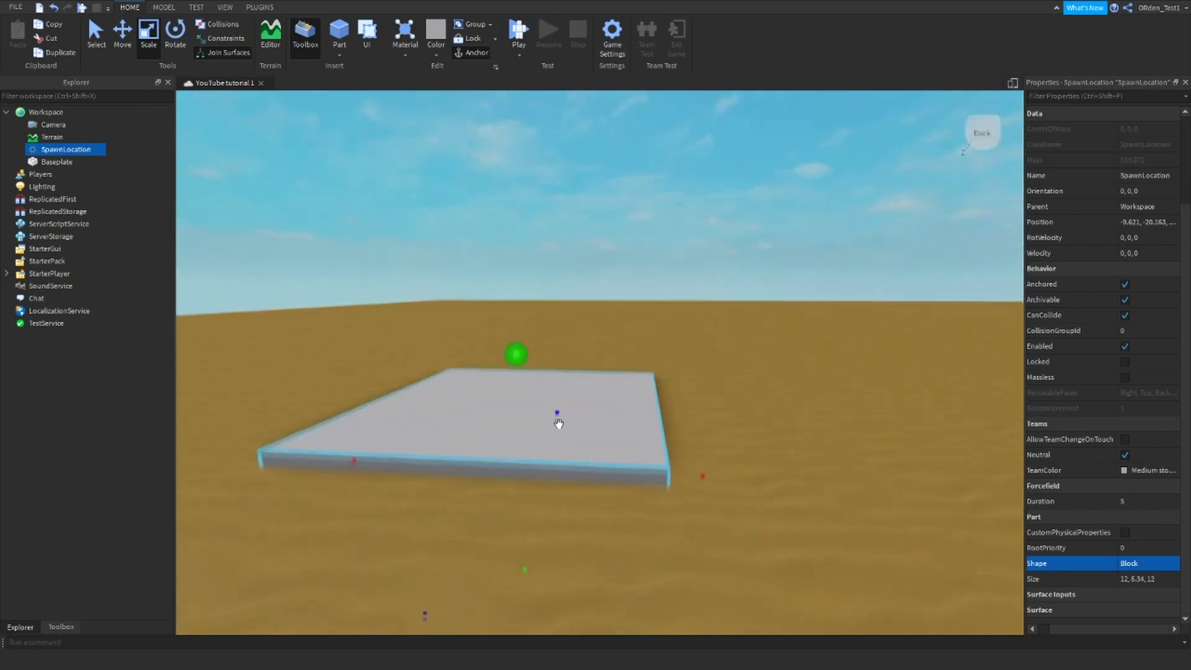
left_click_drag(577, 471, 572, 338)
key("e")
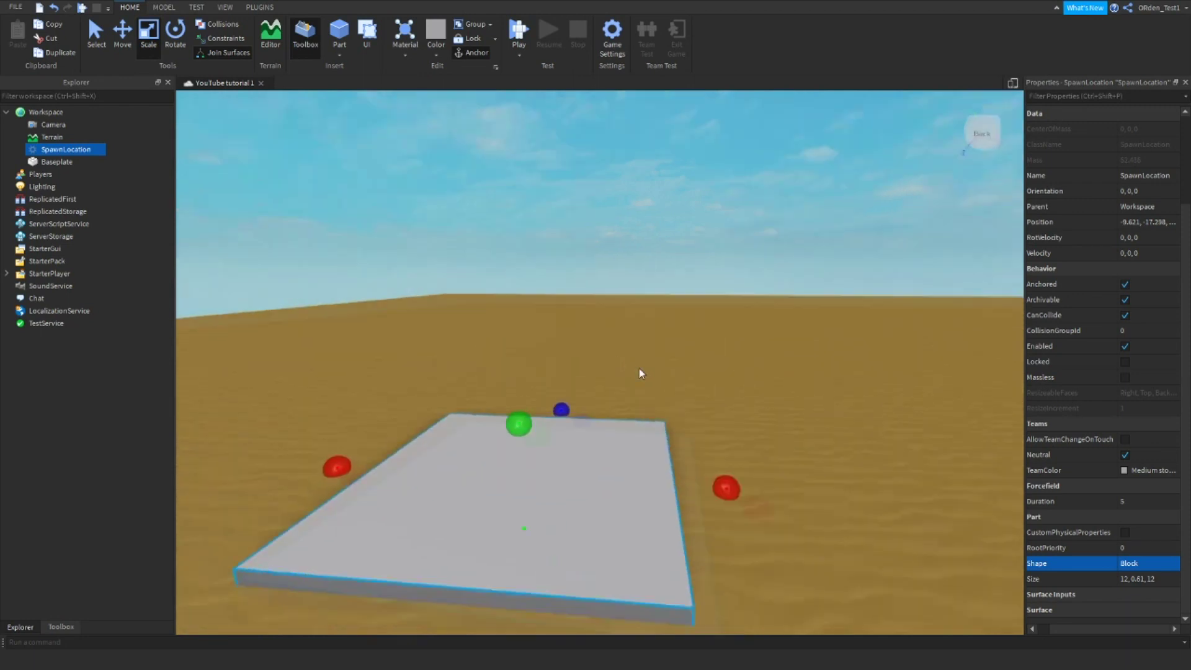
Step: Enable Collisions and slightly extend the SpawnLocation's underside toward the Baseplate with the Scale tool
right_click_drag(639, 372, 671, 297)
key("s")
key("a")
left_click(665, 241)
key("w")
right_click_drag(666, 243, 654, 297)
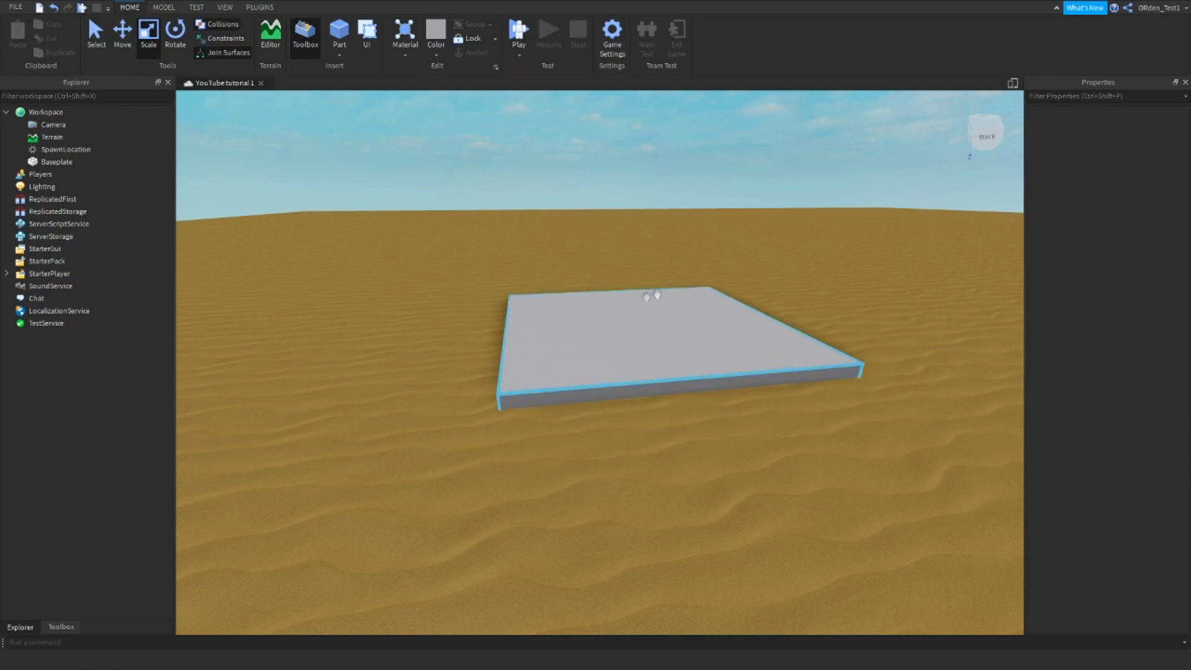
left_click(623, 319)
key("q")
mouse_move(590, 299)
left_mouse_down()
mouse_move(589, 285)
mouse_move(593, 314)
left_mouse_up()
key("e")
key("q")
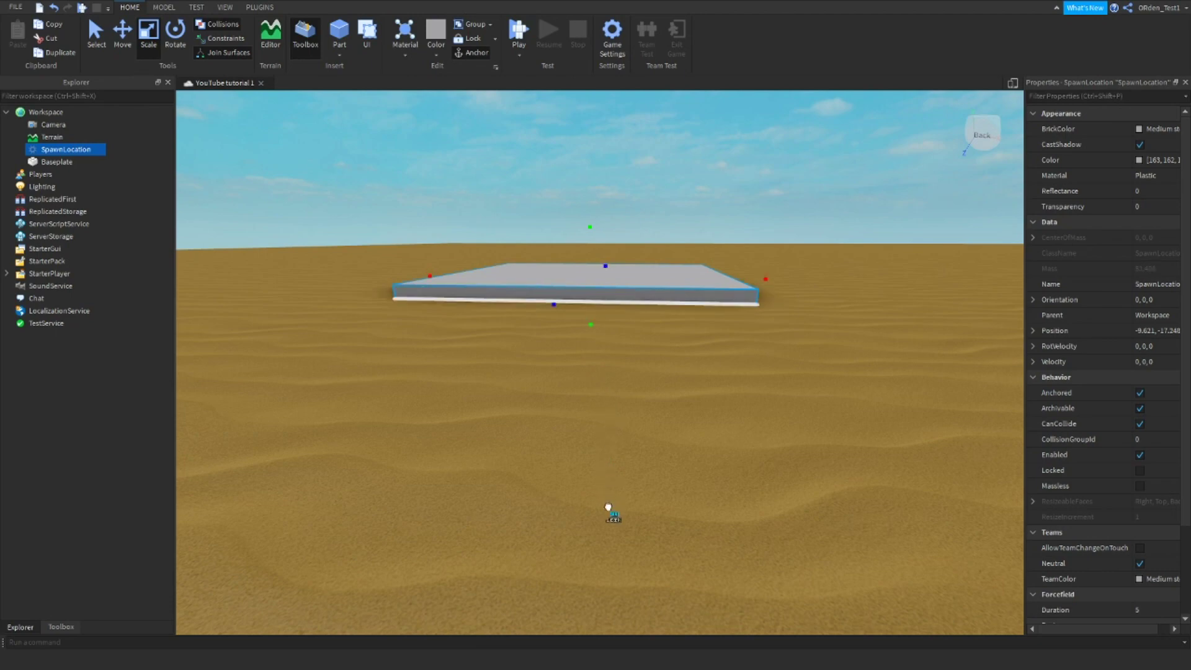
Step: Try to stretch the SpawnLocation's underside down through the Baseplate while Collisions is on
left_click_drag(608, 507, 611, 503)
key("d")
right_click_drag(645, 418, 646, 418)
key("d")
left_click_drag(589, 338, 593, 479)
right_click_drag(620, 361, 620, 360)
key("a")
key("e")
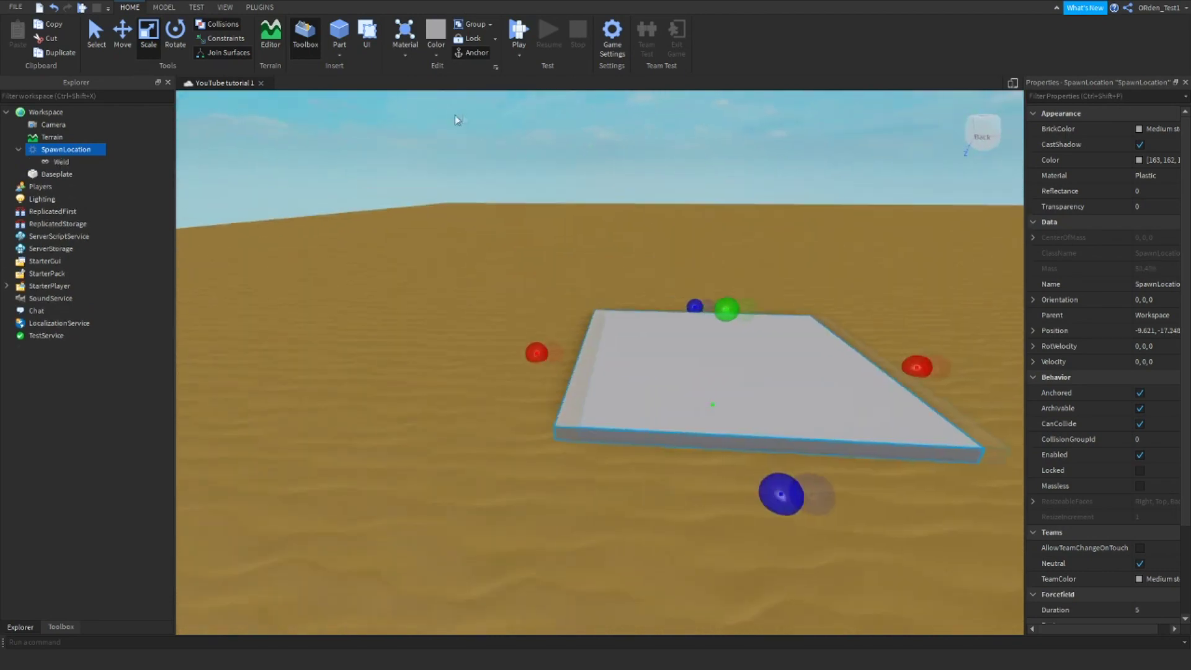
key("d")
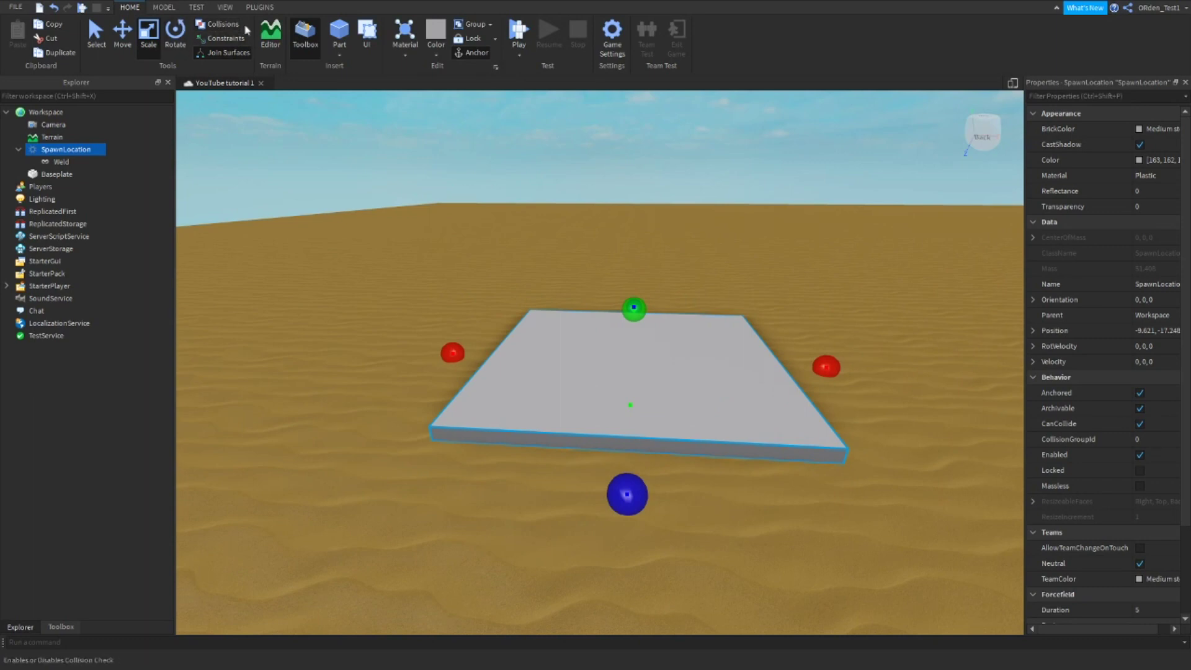
Step: Disable Collisions, stretch the SpawnLocation's underside deep through the Baseplate, and undo the stretch
scroll(732, 416, "down", 5)
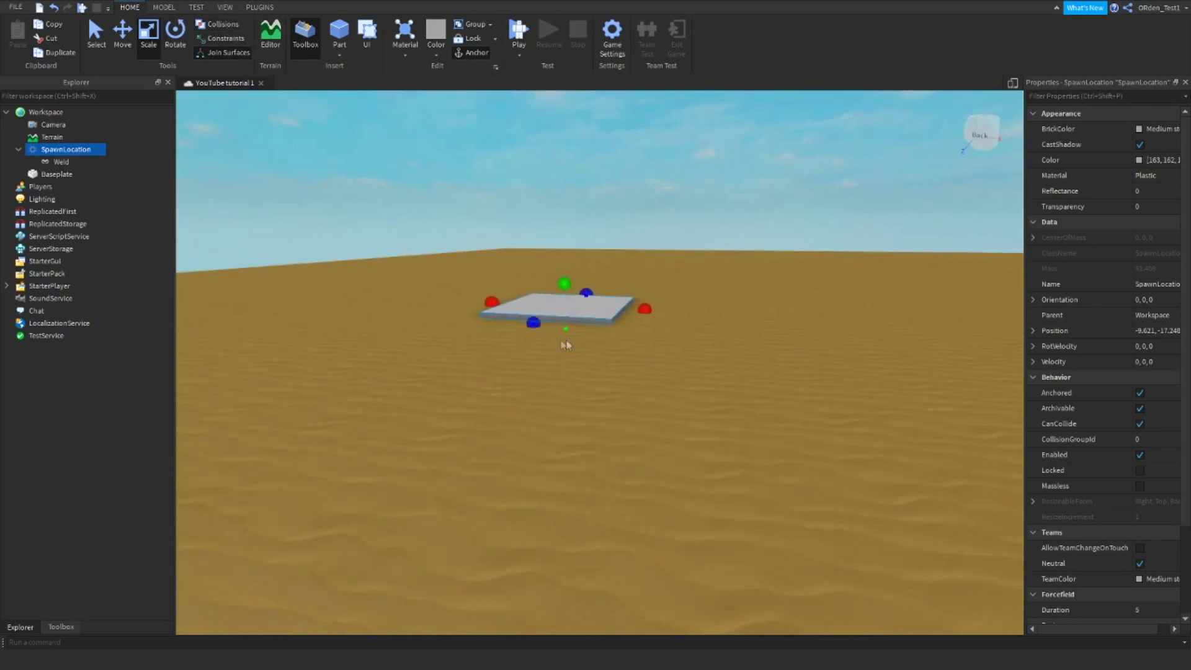
left_click_drag(563, 329, 568, 224)
left_click_drag(566, 332, 566, 455)
key("q")
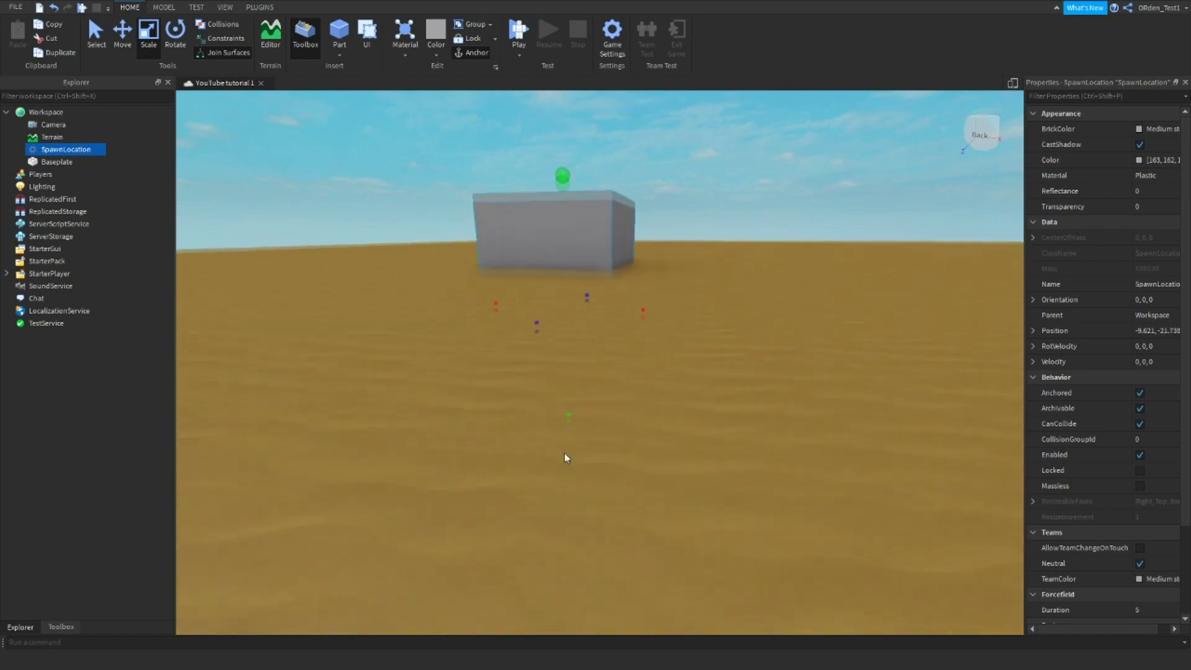
key("e")
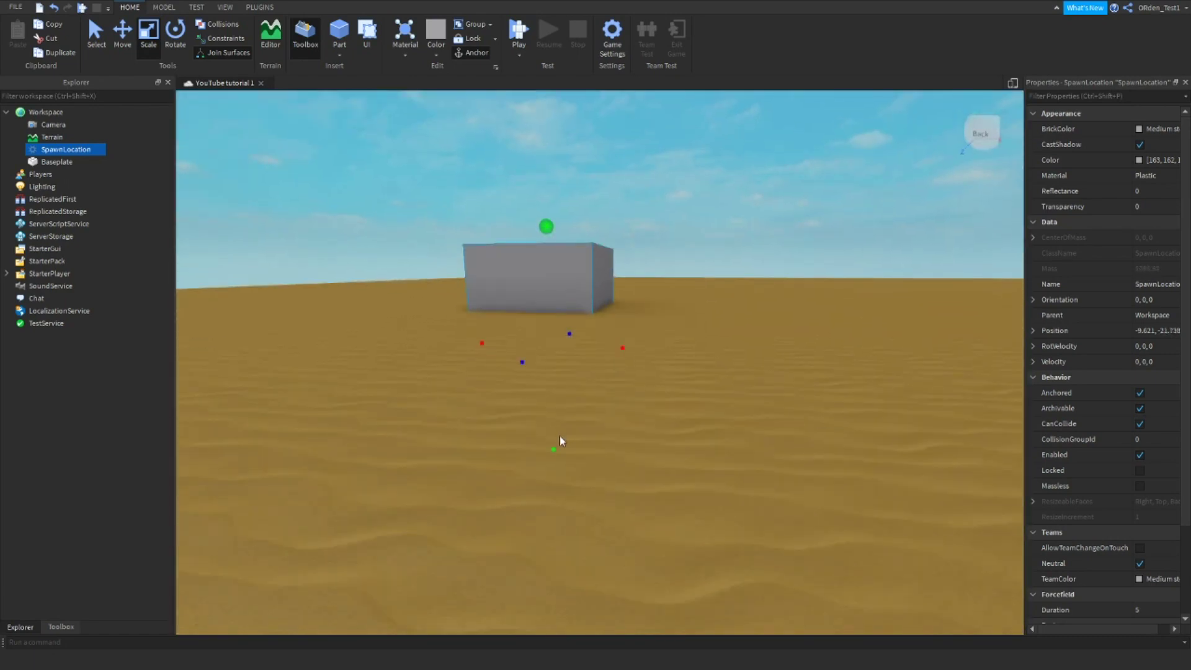
key("ctrl+z")
key("ctrl+z")
key("a")
key("e")
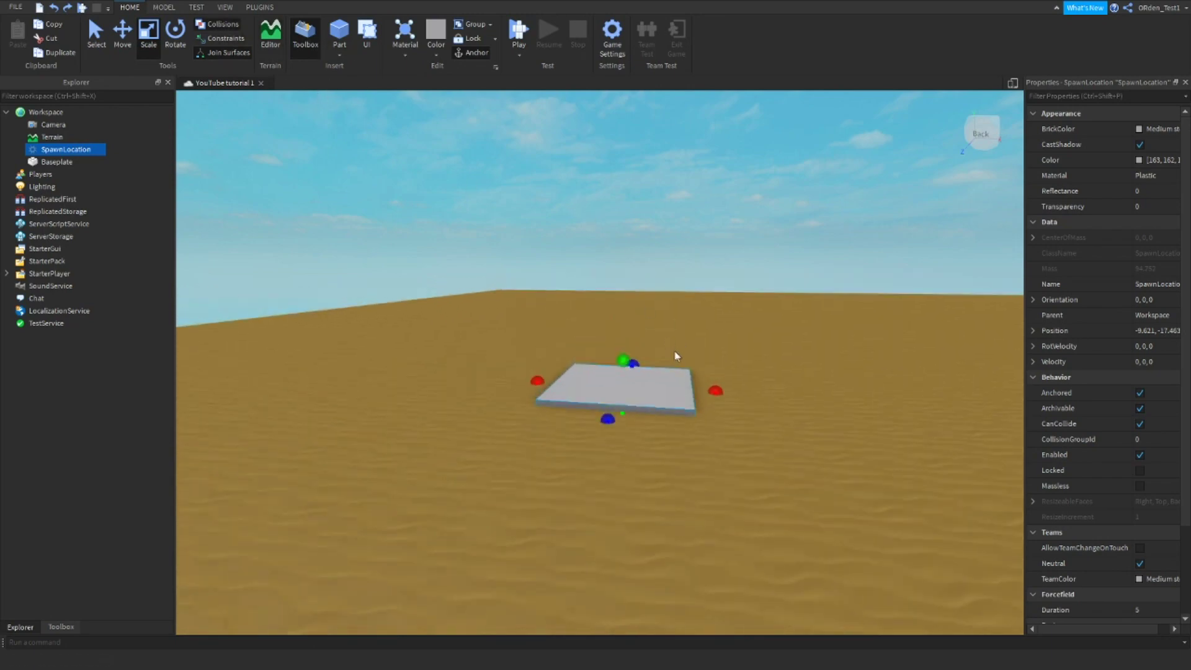
Step: With Collisions enabled again, try resizing the SpawnLocation's underside downward and upward from below, and undo the thinning
key("w")
right_click_drag(676, 354, 526, 347)
key("a")
left_click_drag(556, 347, 564, 278)
left_click_drag(554, 347, 558, 277)
key("q")
left_click_drag(556, 353, 556, 384)
key("q")
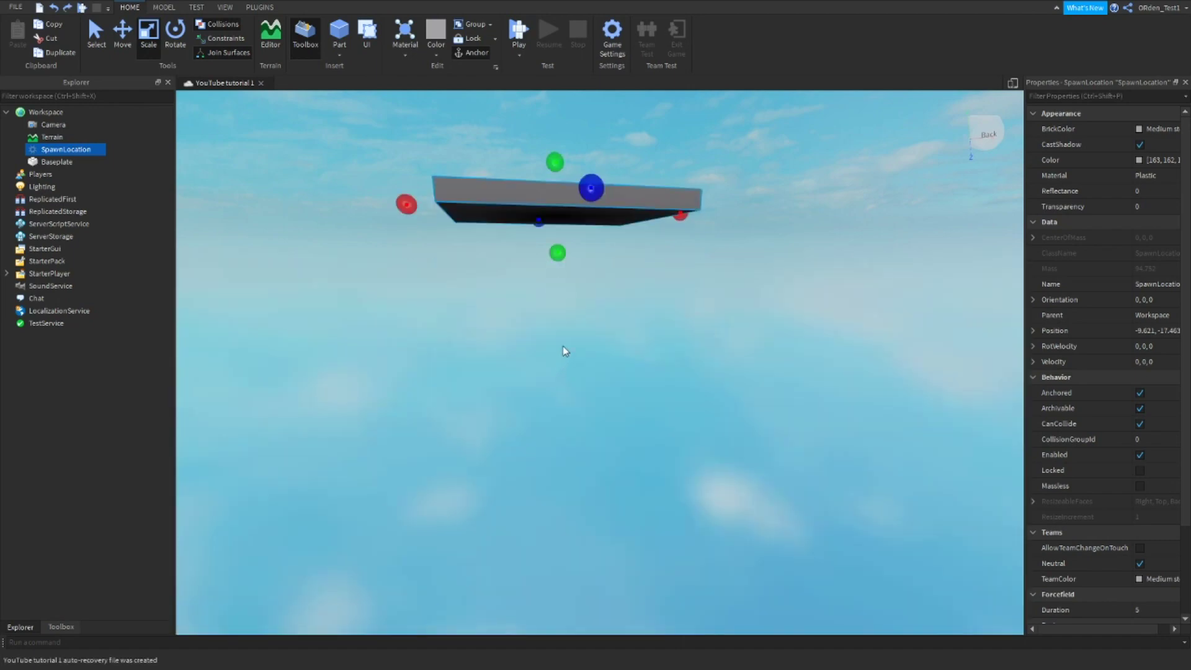
key("e")
left_click_drag(552, 335, 553, 280)
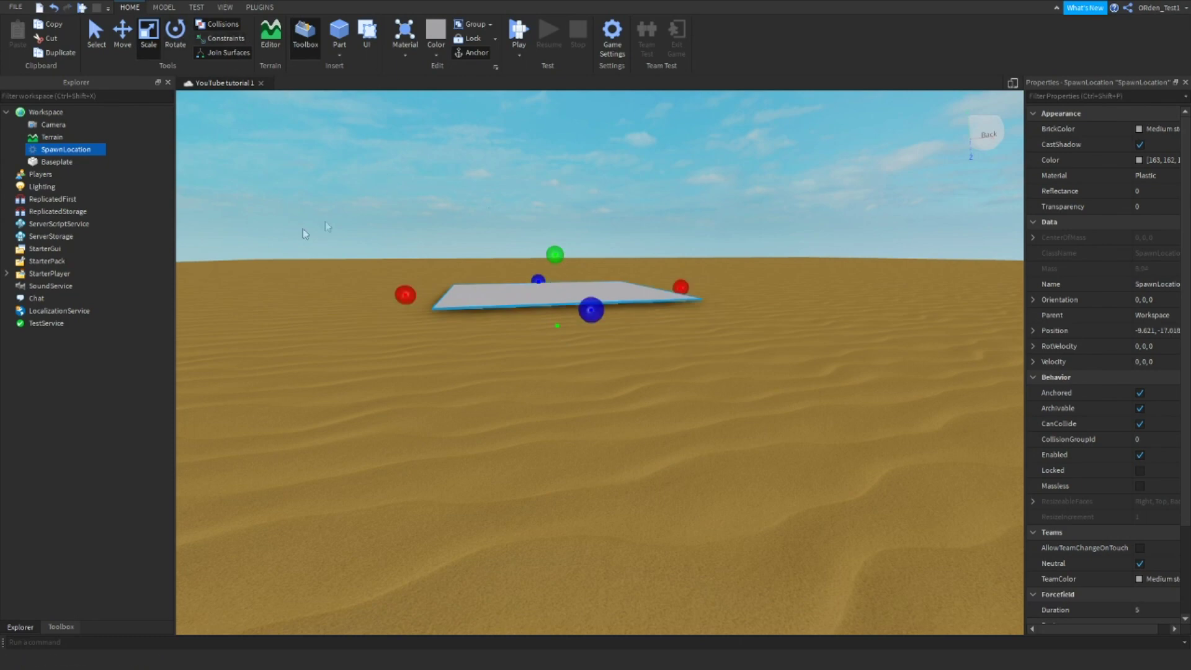
key("ctrl+z")
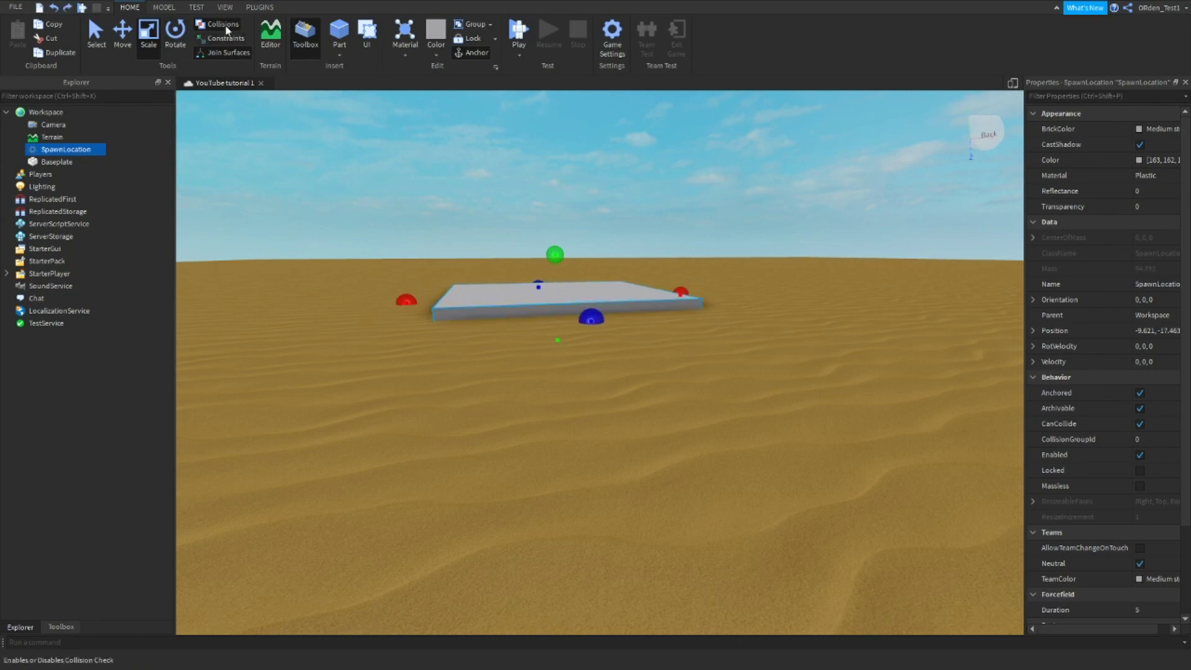
Step: Turn Collisions off and deselect the SpawnLocation
right_click_drag(548, 253, 537, 250)
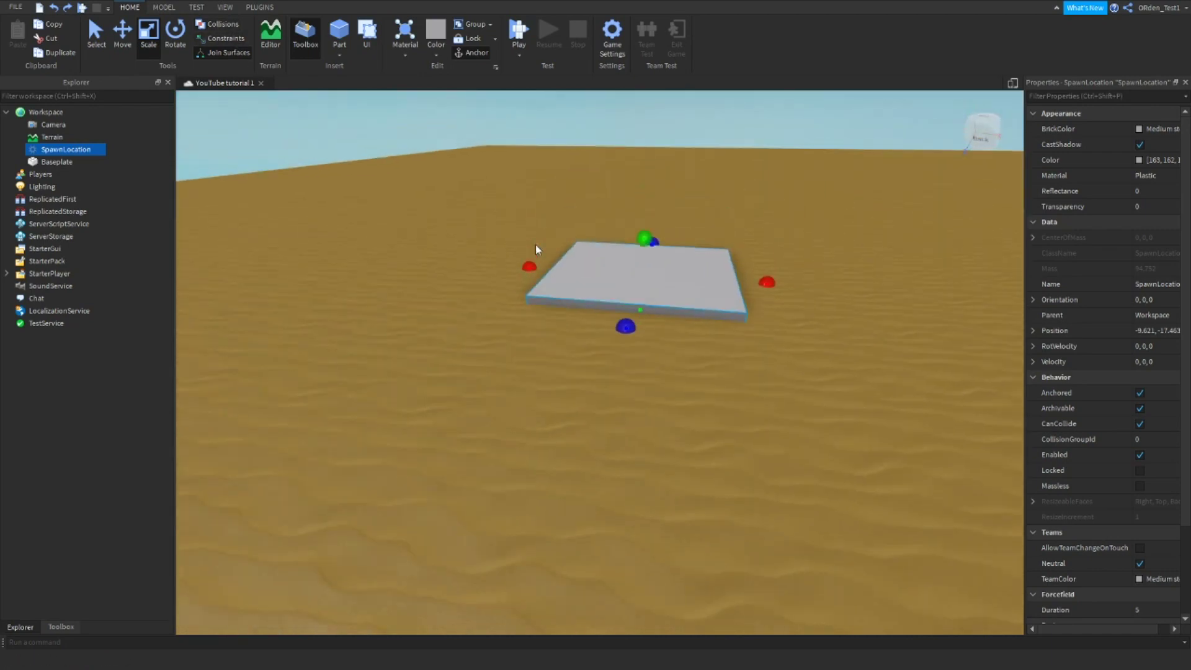
right_click_drag(590, 317, 591, 314)
key("a")
key("w")
key("d")
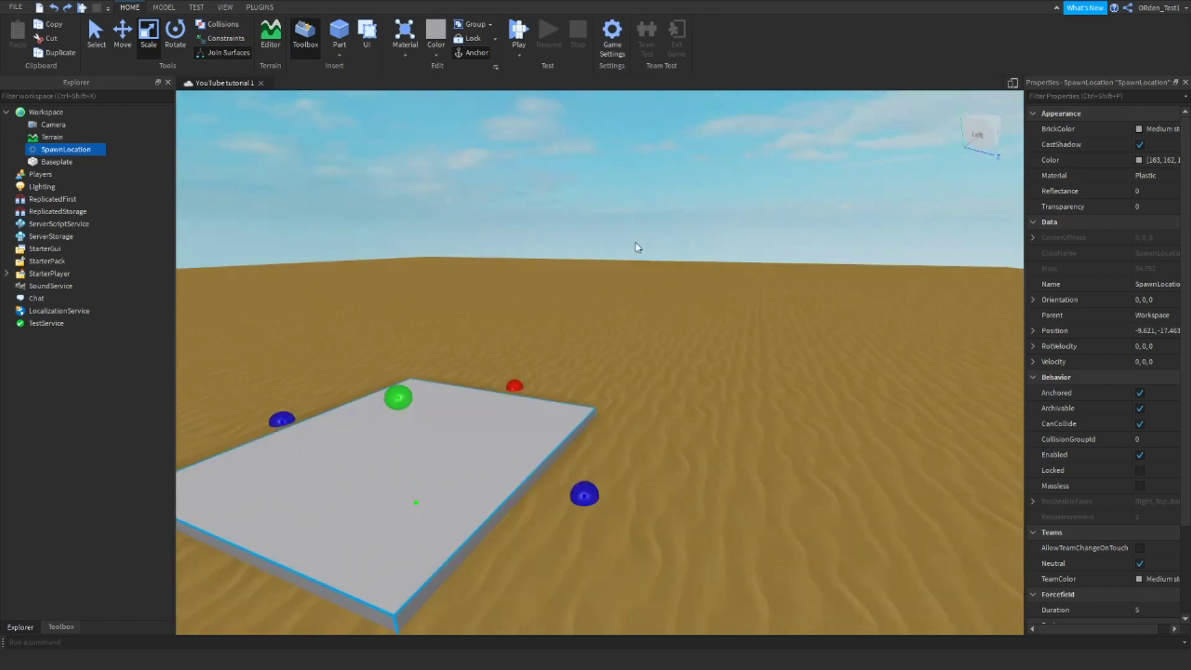
left_click(626, 250)
key("a")
right_click_drag(609, 256, 620, 255)
right_click_drag(631, 175, 626, 174)
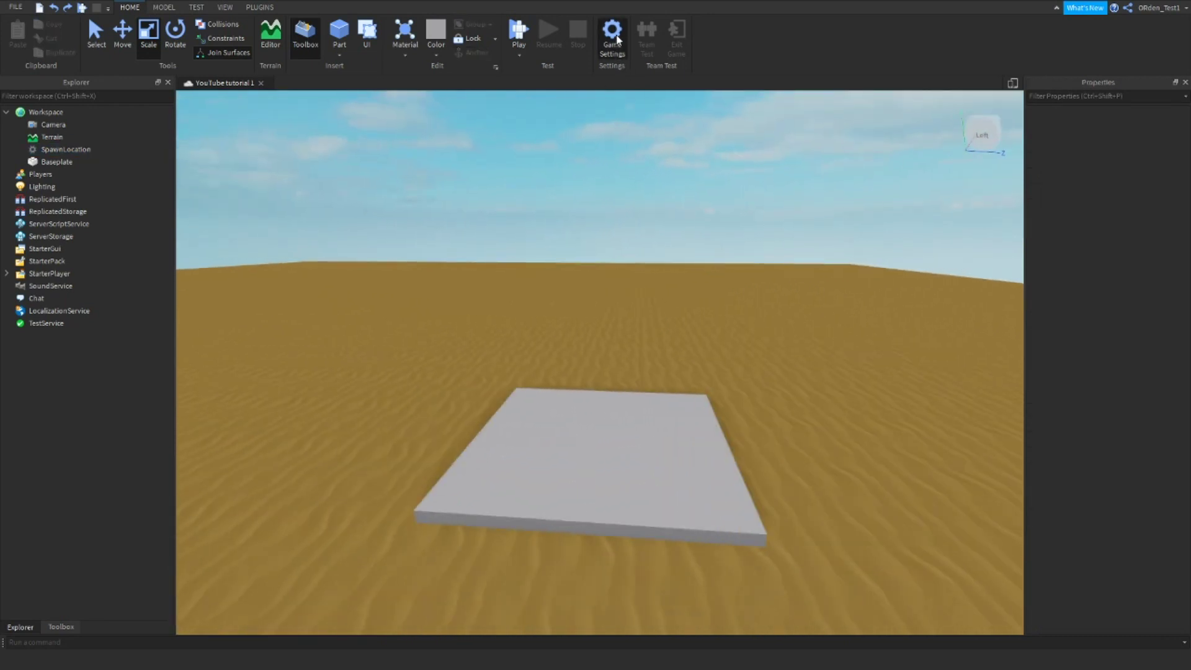
Step: Open the Game Settings and review the game's Name in the basic information
left_click(612, 34)
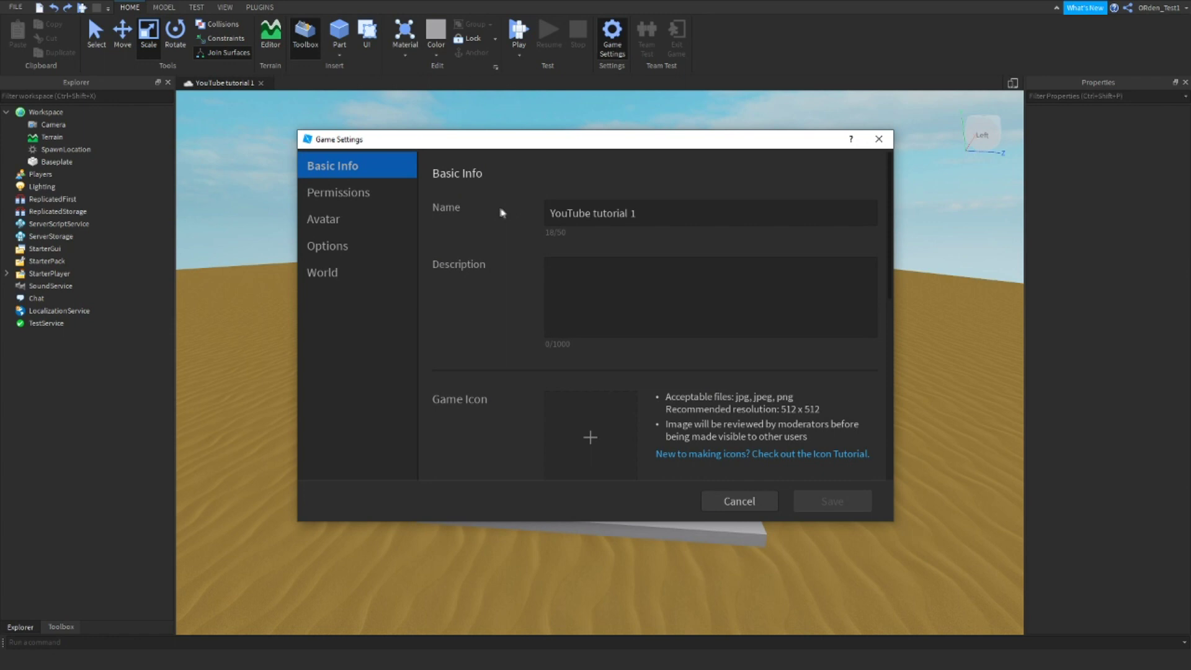
left_click(685, 209)
left_click(687, 209)
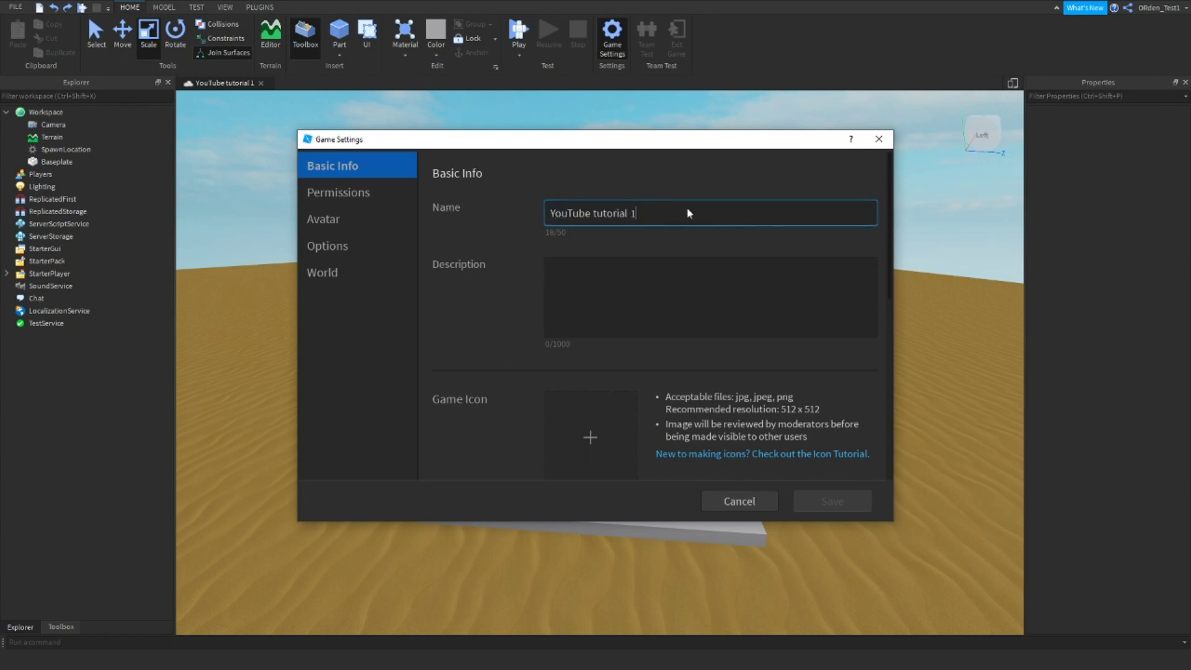
left_click(633, 178)
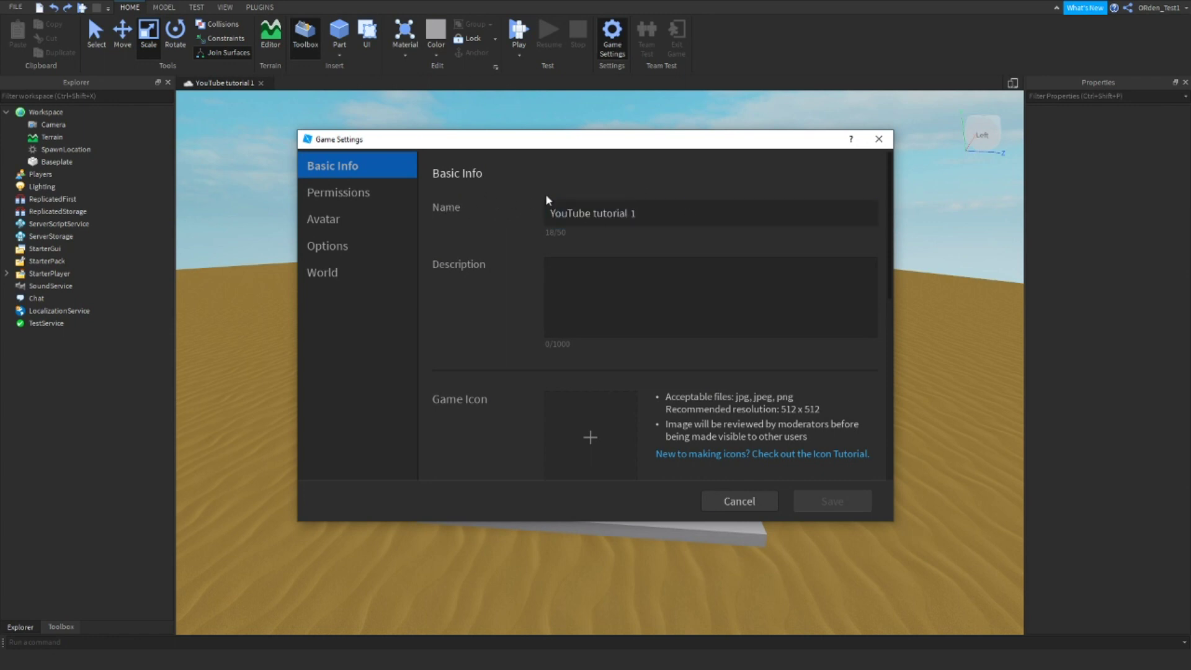
left_click(558, 215)
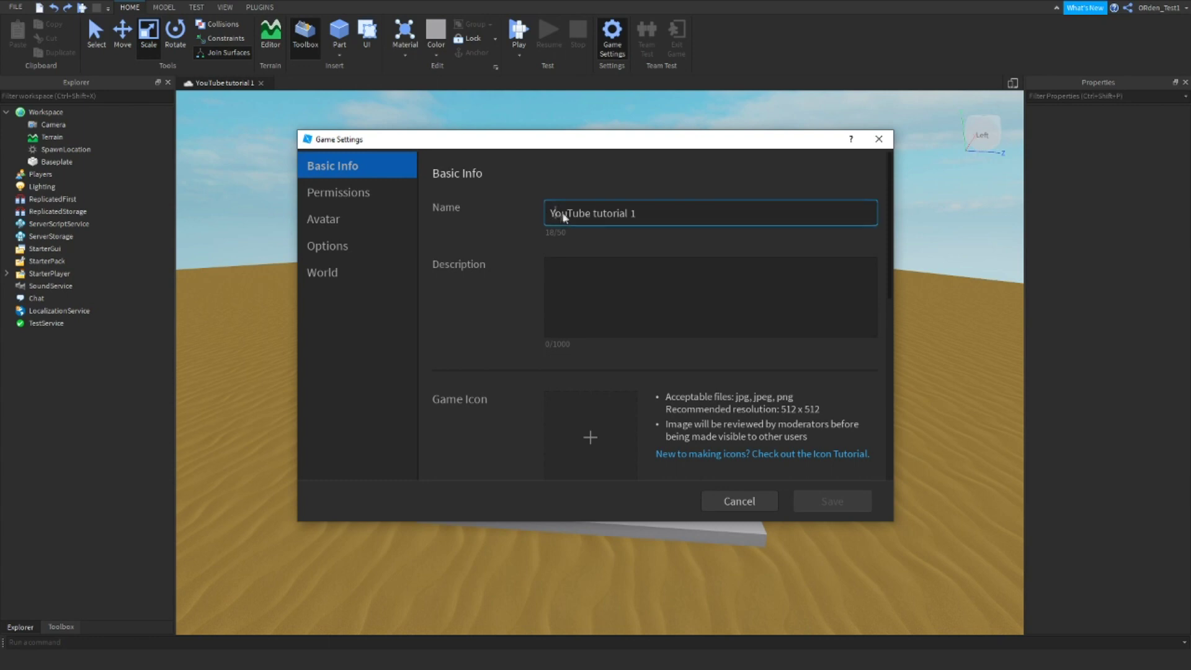
Step: Enter "This is our discriptuion" as the game's description and clear the text again
scroll(539, 236, "down", 3)
left_click(571, 175)
type("This")
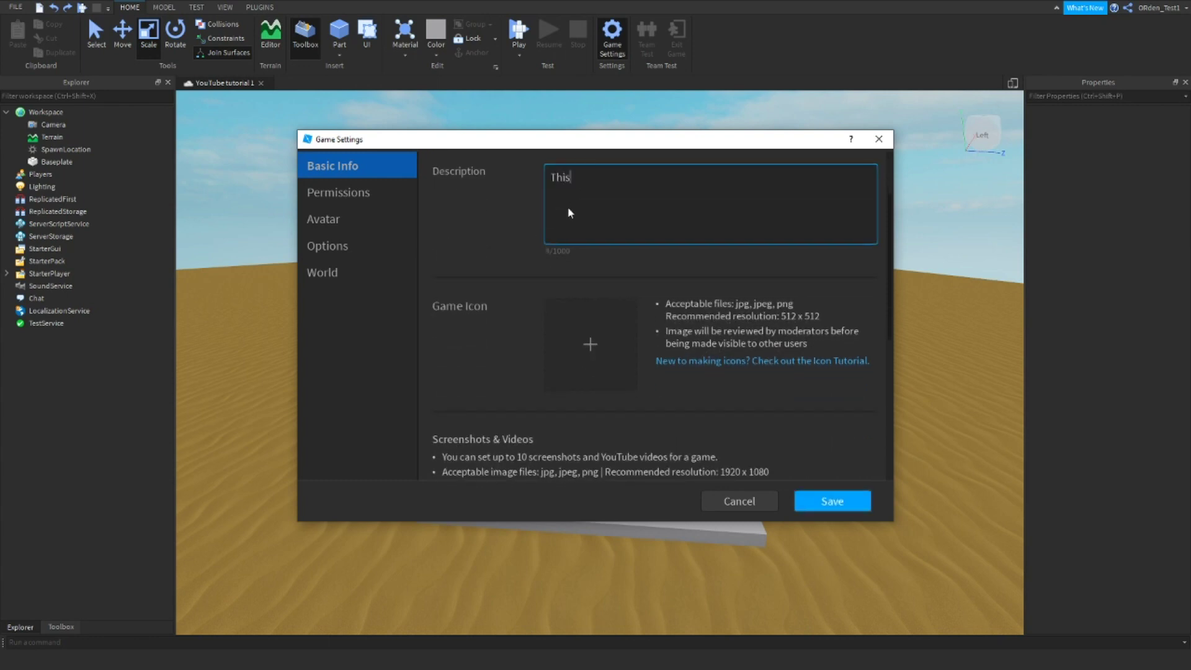
type(" is our discriptuion")
double_click(642, 182)
key("BackSpace")
key("BackSpace")
key("BackSpace")
key("BackSpace")
key("BackSpace")
key("BackSpace")
key("BackSpace")
key("BackSpace")
key("BackSpace")
key("BackSpace")
key("BackSpace")
key("BackSpace")
key("BackSpace")
Step: Review the Game Icon, Screenshots & Videos, Genre and Playable Devices sections of the basic information
scroll(500, 223, "down", 2)
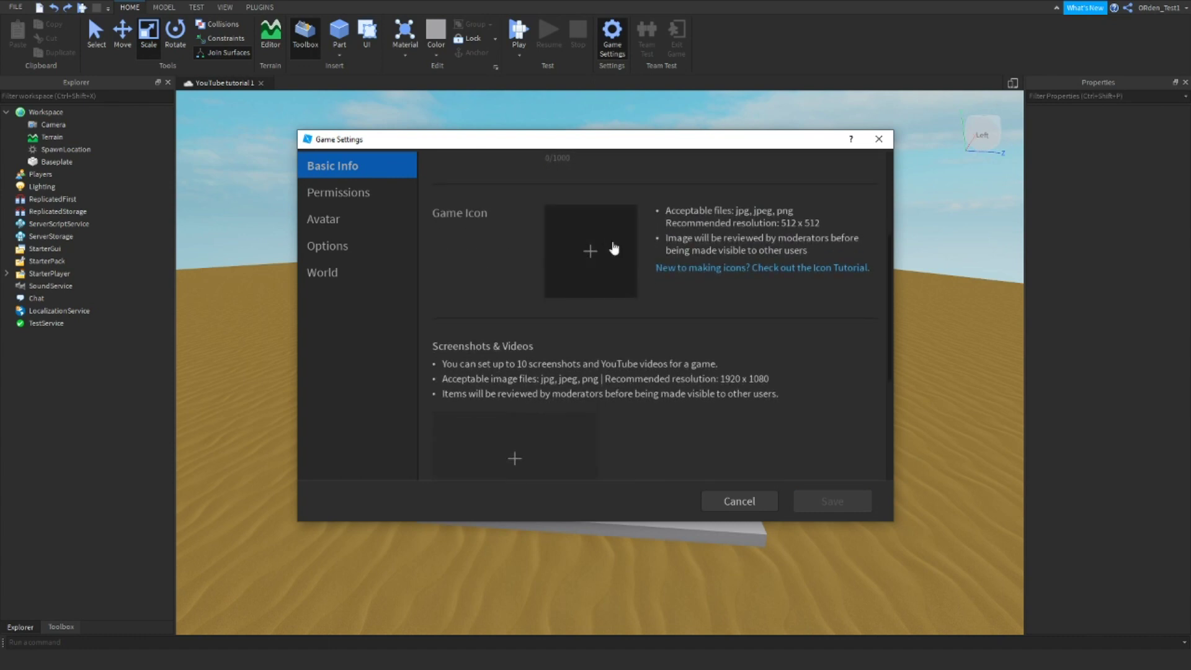
scroll(538, 266, "down", 5)
scroll(536, 272, "up", 3)
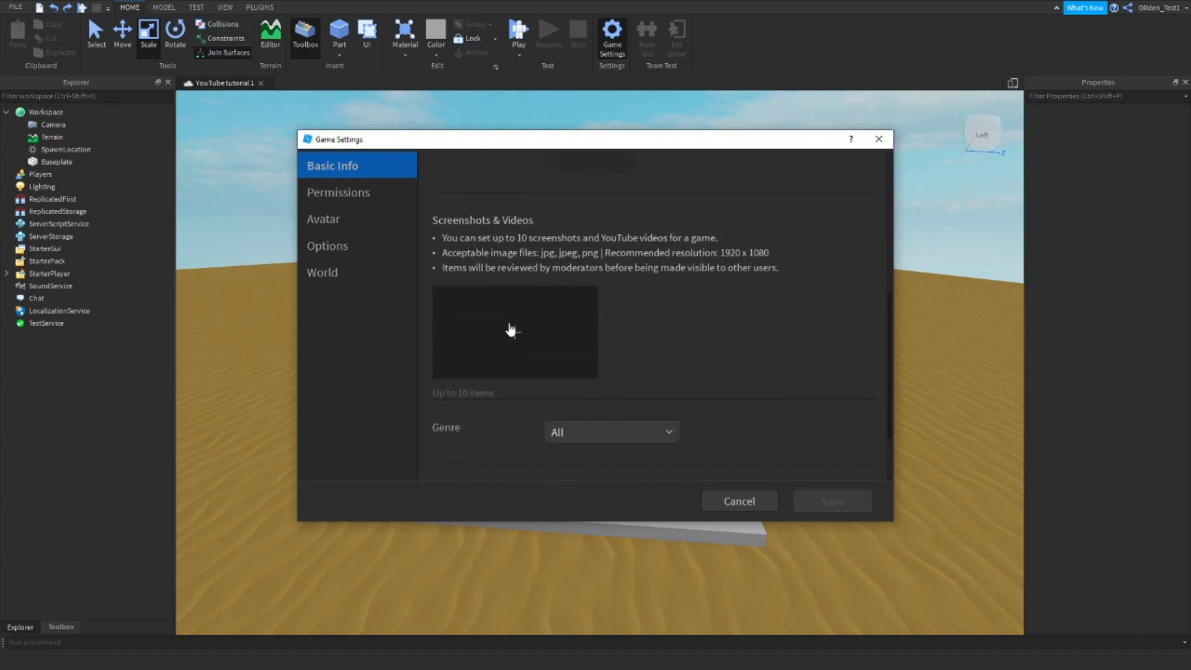
scroll(527, 415, "down", 1)
scroll(502, 325, "down", 3)
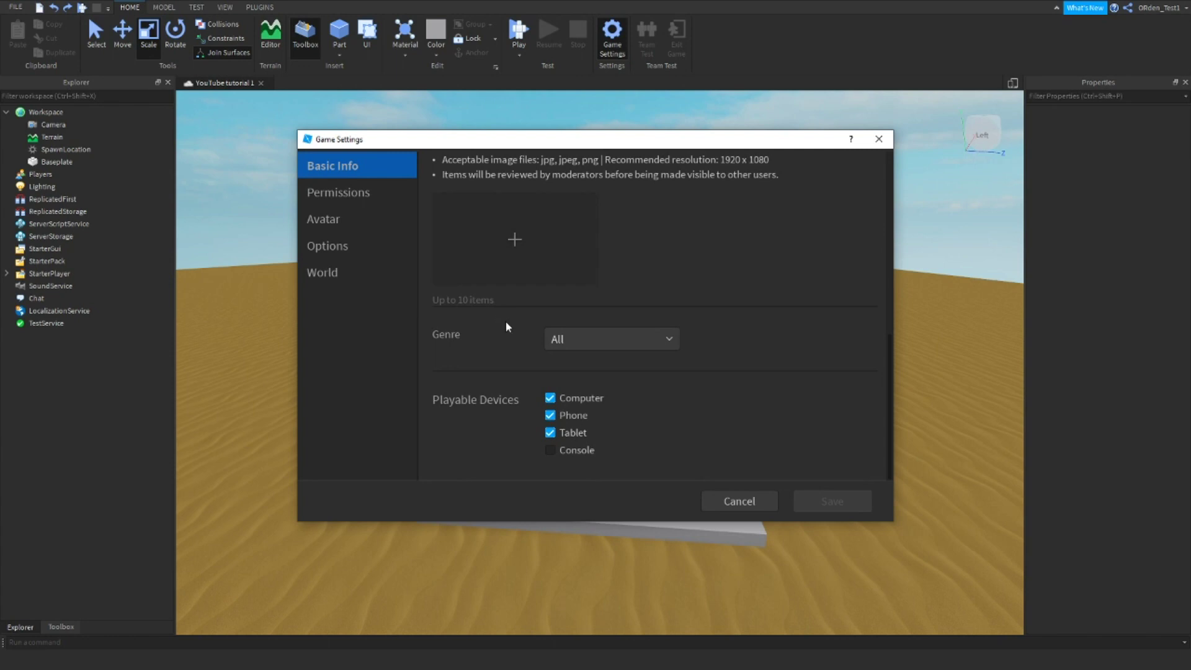
Step: Try Adventure as the game's genre and set it back to All
left_click(557, 347)
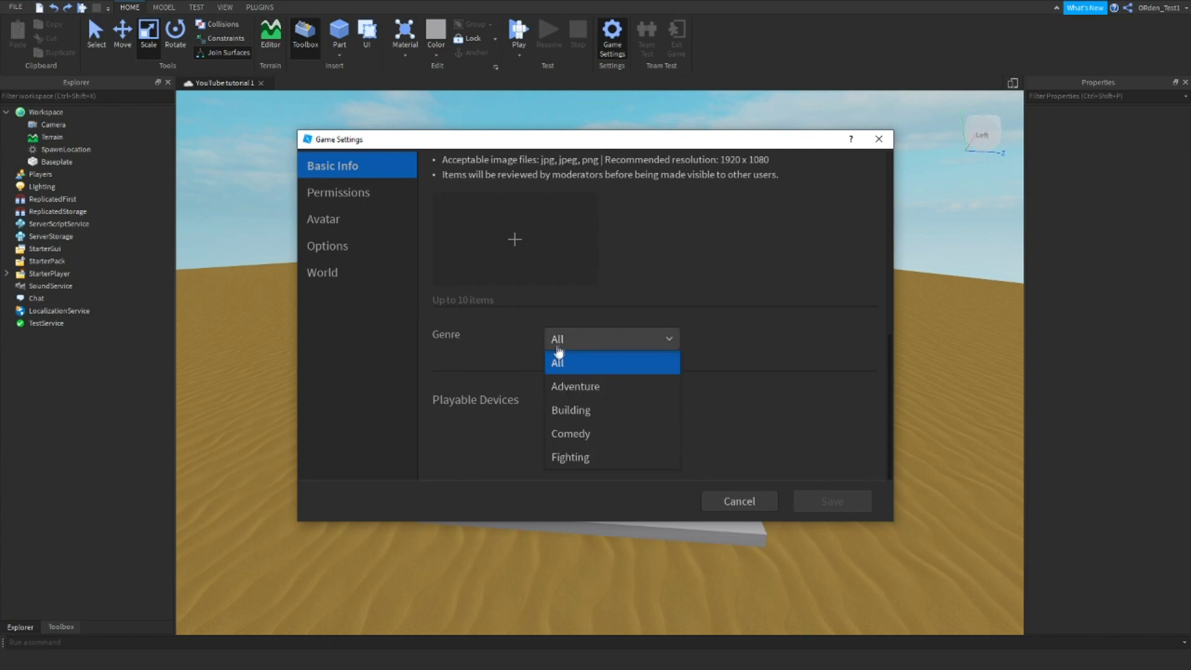
left_click(622, 389)
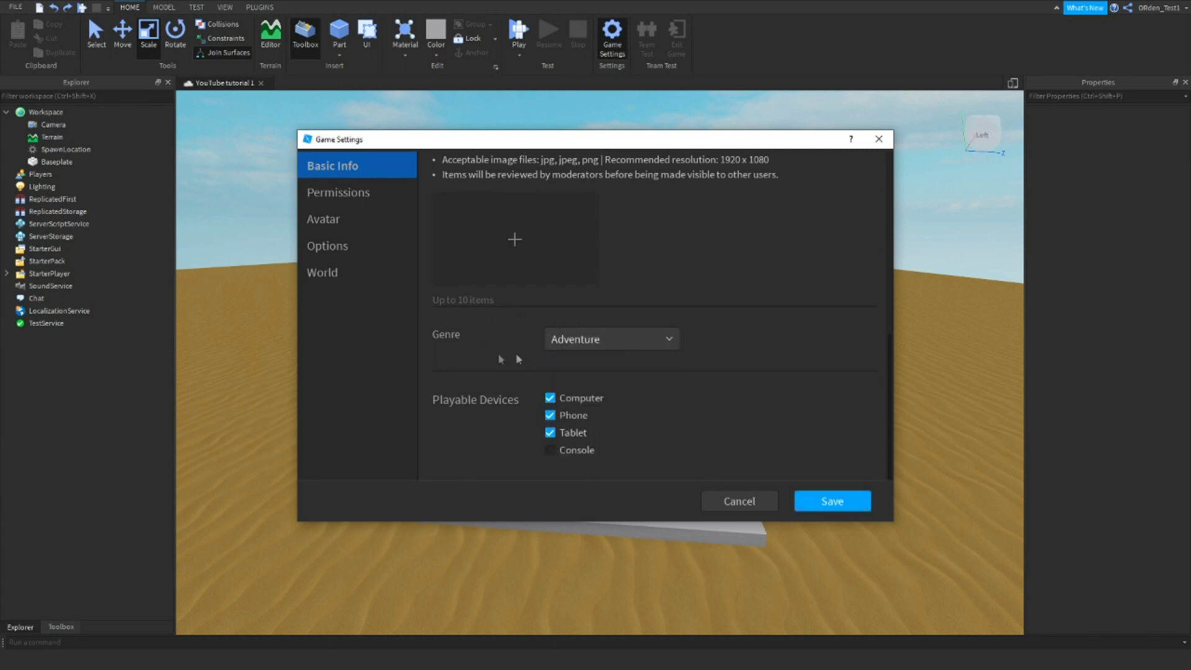
left_click(550, 339)
left_click(557, 365)
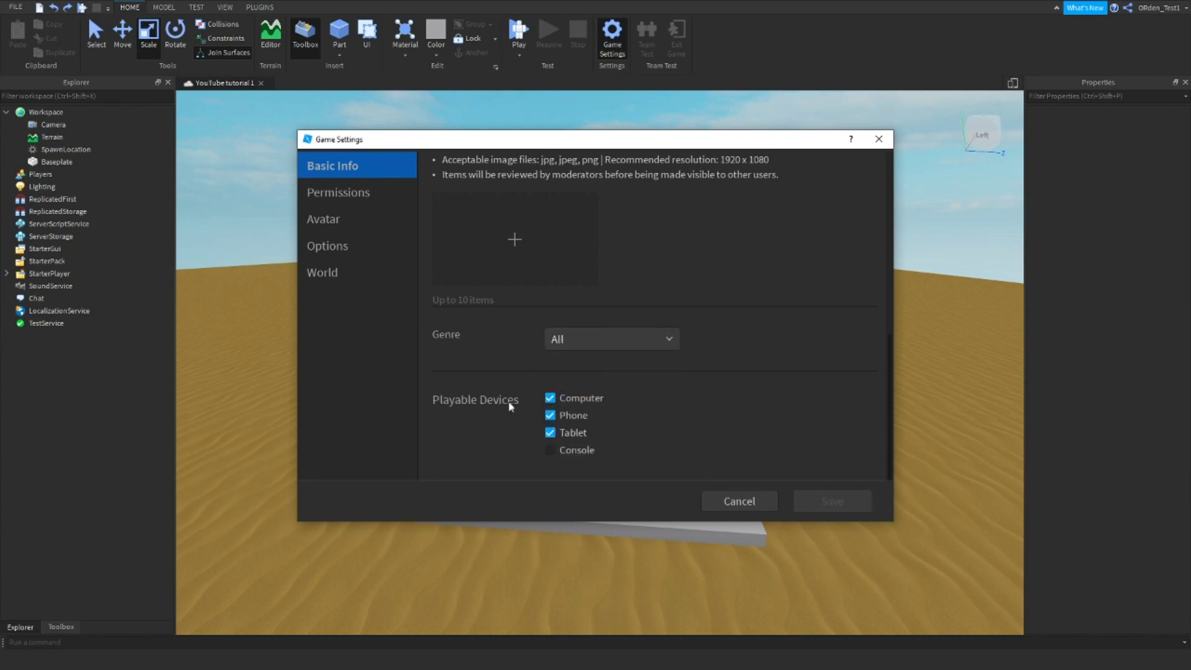
Step: Try toggling the Computer, Phone, Tablet and Console playable devices and restore their original selection
left_click(549, 400)
left_click(550, 416)
left_click(550, 433)
left_click(549, 433)
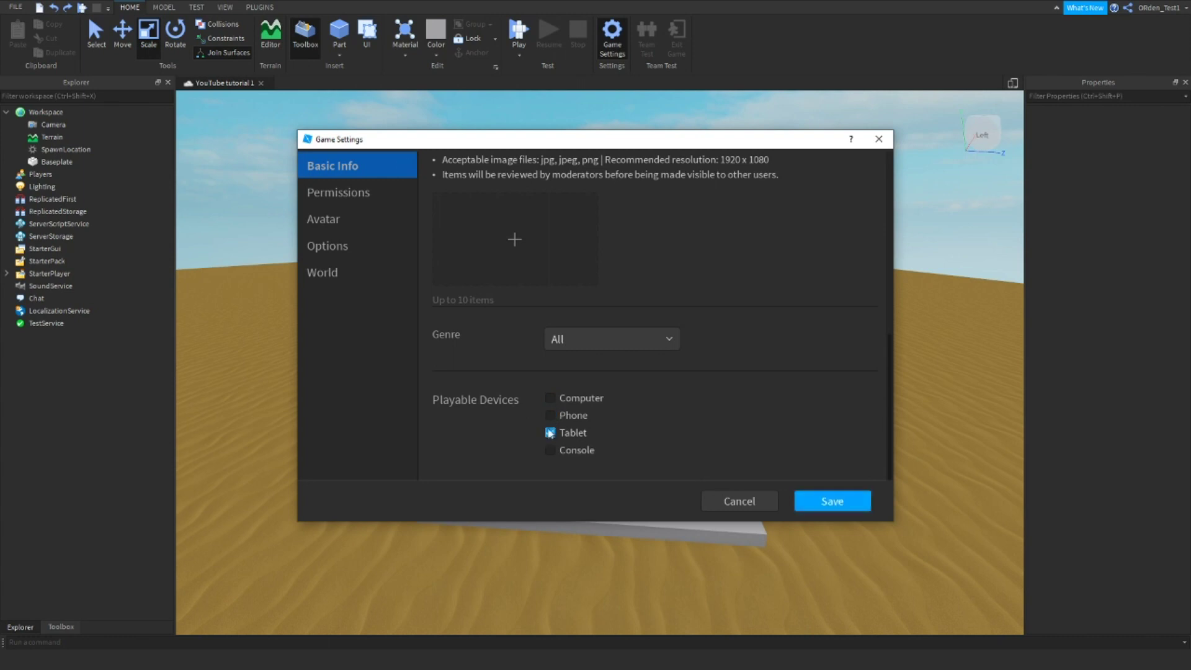
left_click(550, 415)
left_click(550, 398)
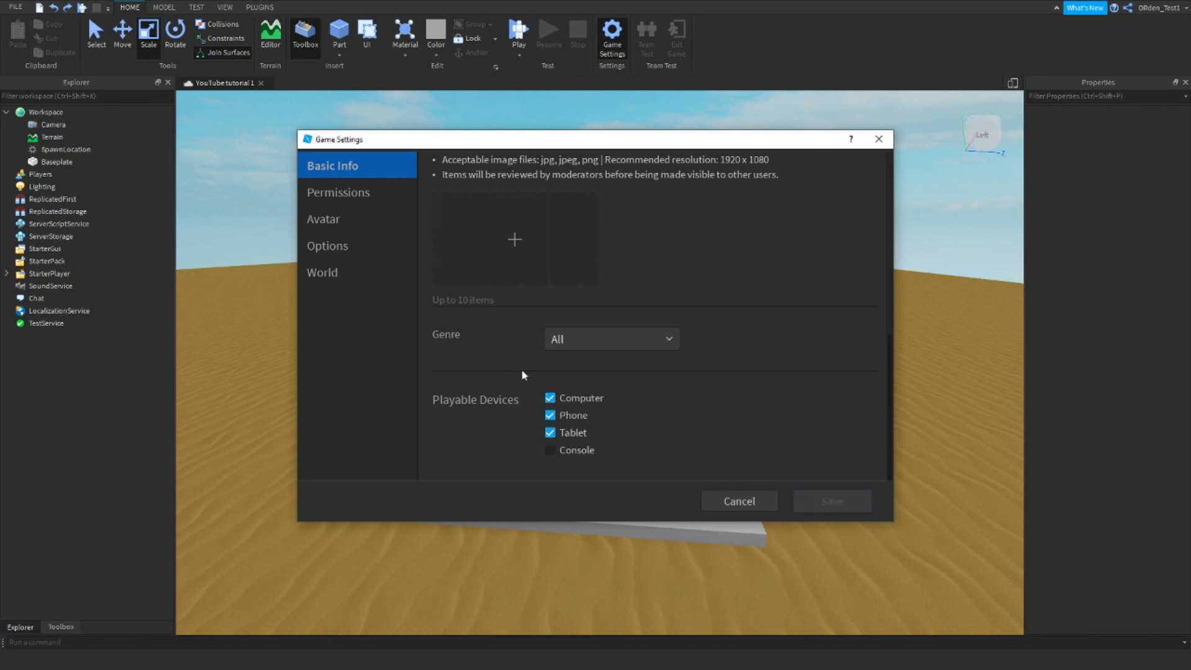
left_click(550, 450)
left_click(720, 227)
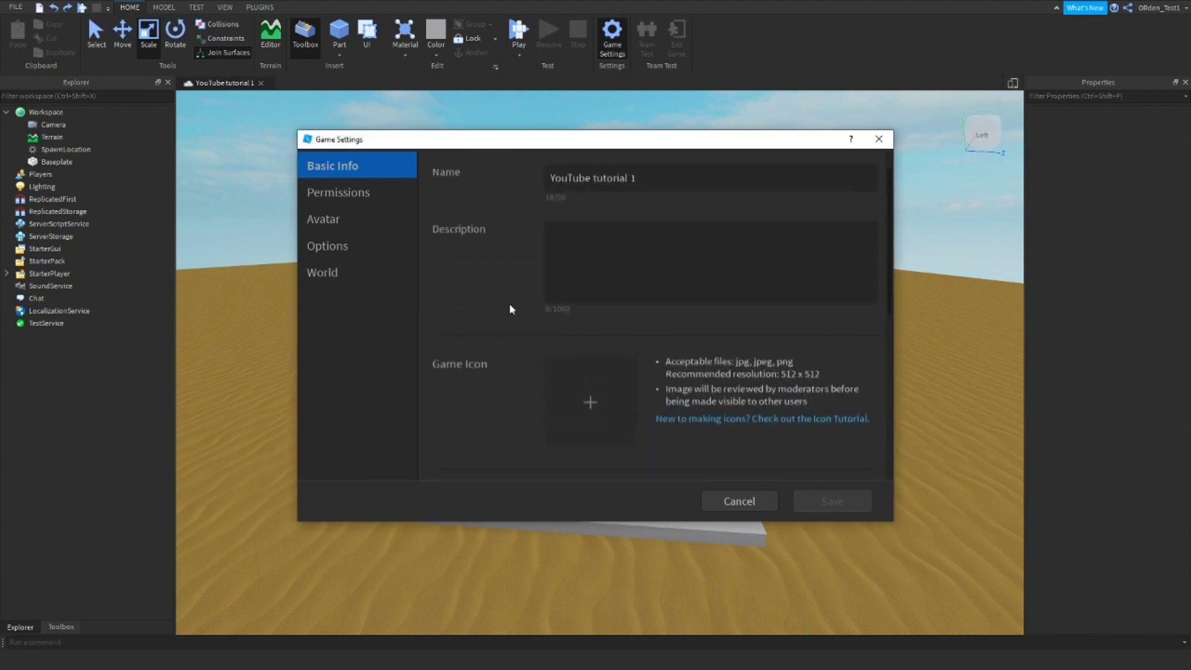
Step: Review the playability permissions and try the R6 and Player Choice avatar types, keeping Animation on Player Choice
left_click(385, 193)
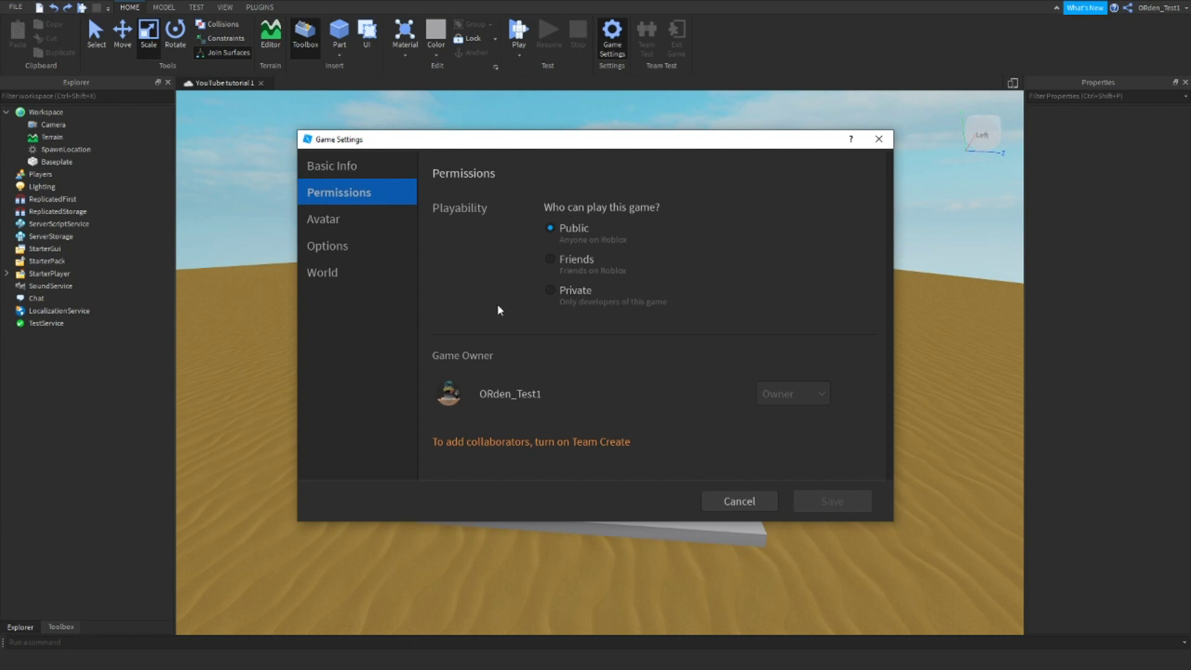
left_click(373, 219)
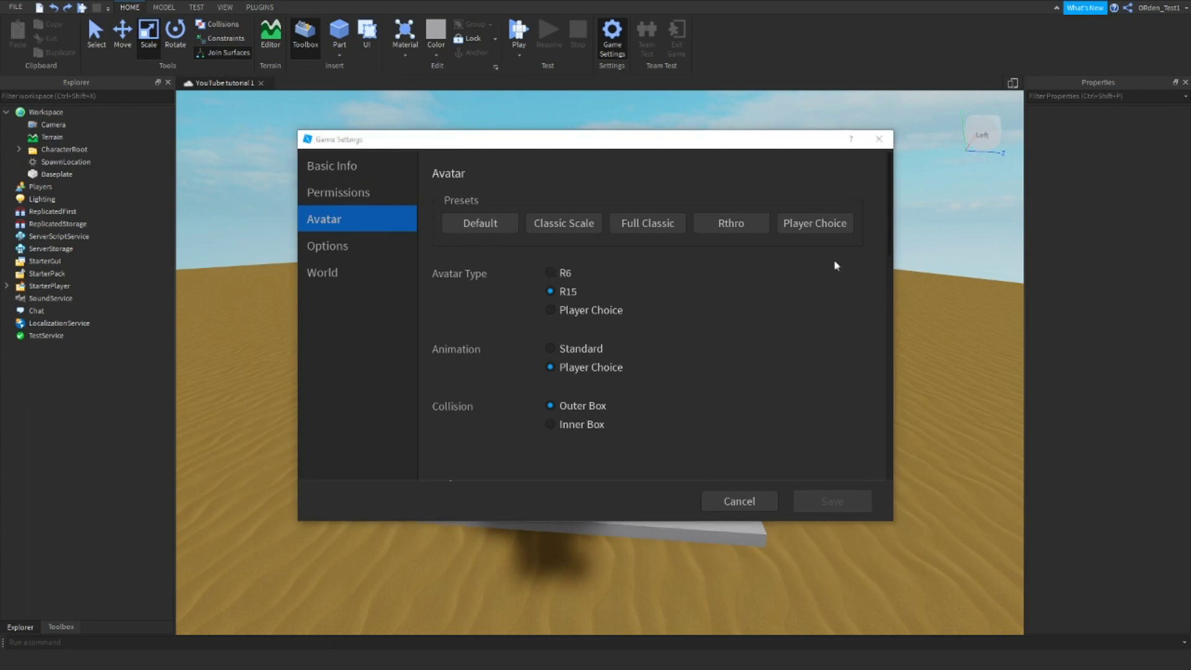
left_click(552, 274)
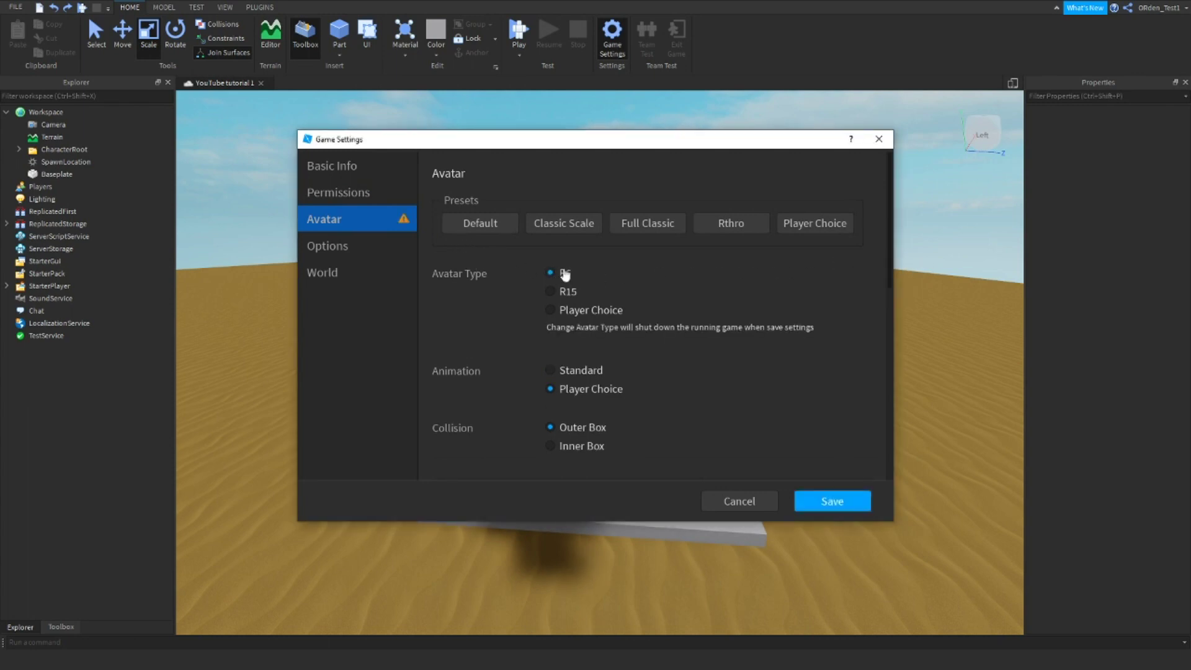
left_click(550, 311)
scroll(629, 319, "down", 3)
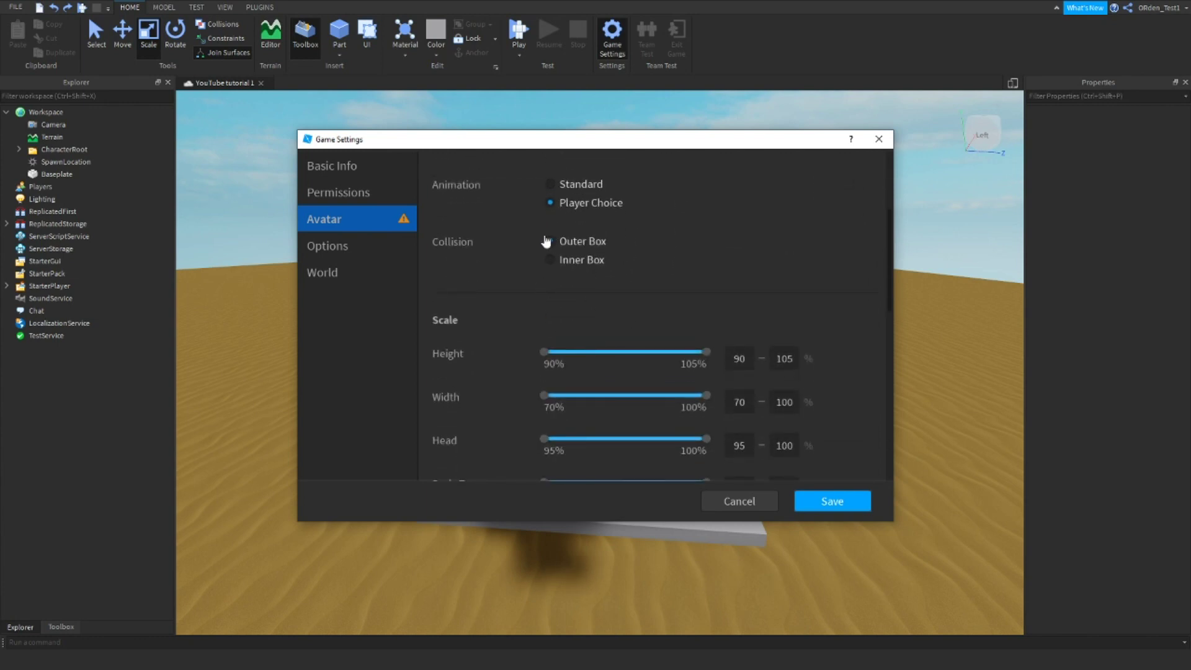
left_click(550, 202)
Step: Try the Face and Head overrides on and off, and review the custom item ID fields for body parts and clothing
scroll(570, 222, "down", 10)
scroll(566, 223, "up", 5)
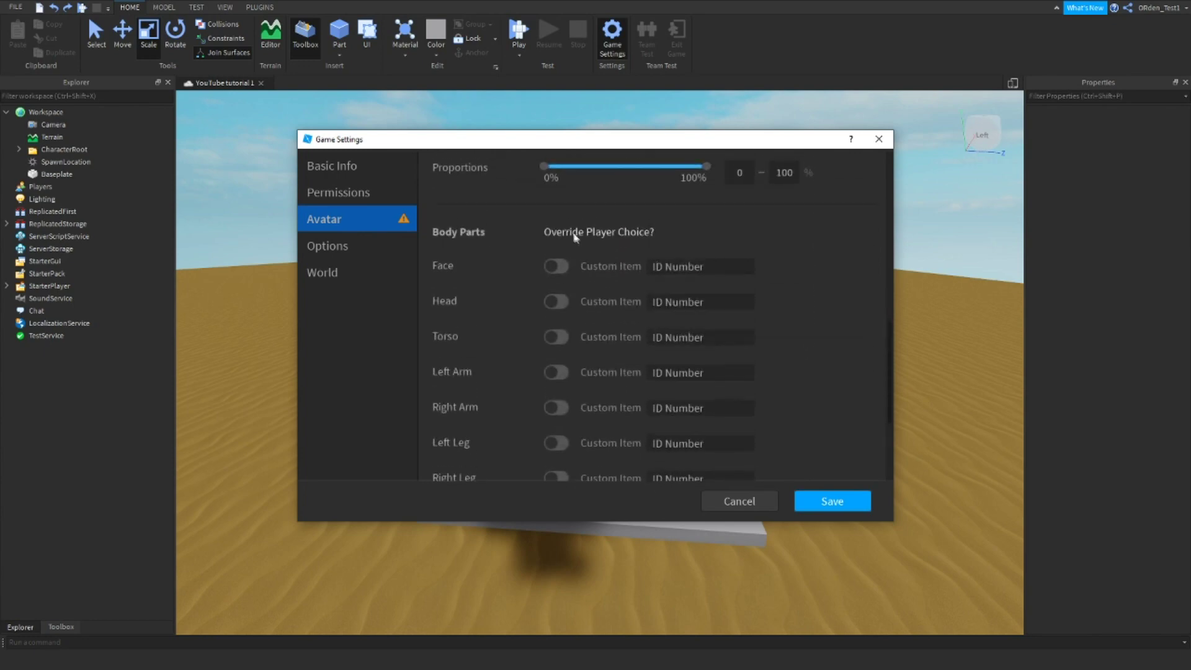
left_click(556, 266)
left_click(556, 302)
left_click(556, 266)
left_click(556, 302)
scroll(724, 269, "down", 3)
left_click(699, 257)
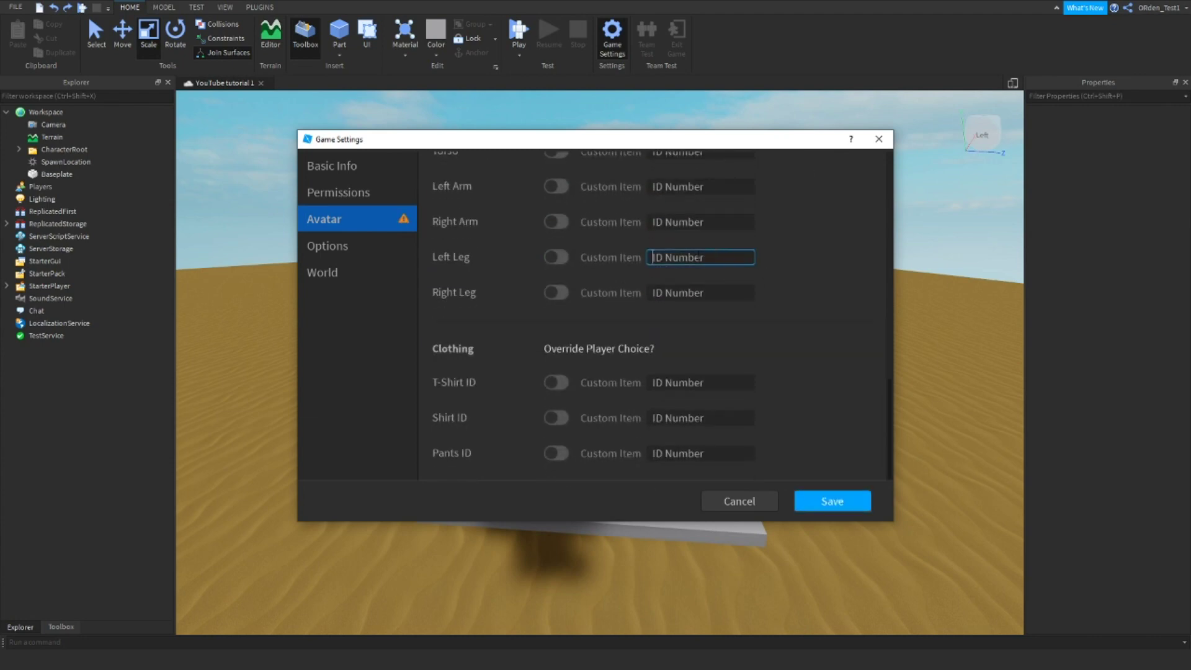
left_click(683, 291)
left_click(636, 282)
left_click(680, 379)
left_click(672, 351)
Step: Set the Avatar Type back to R15
scroll(731, 276, "up", 5)
scroll(731, 276, "up", 5)
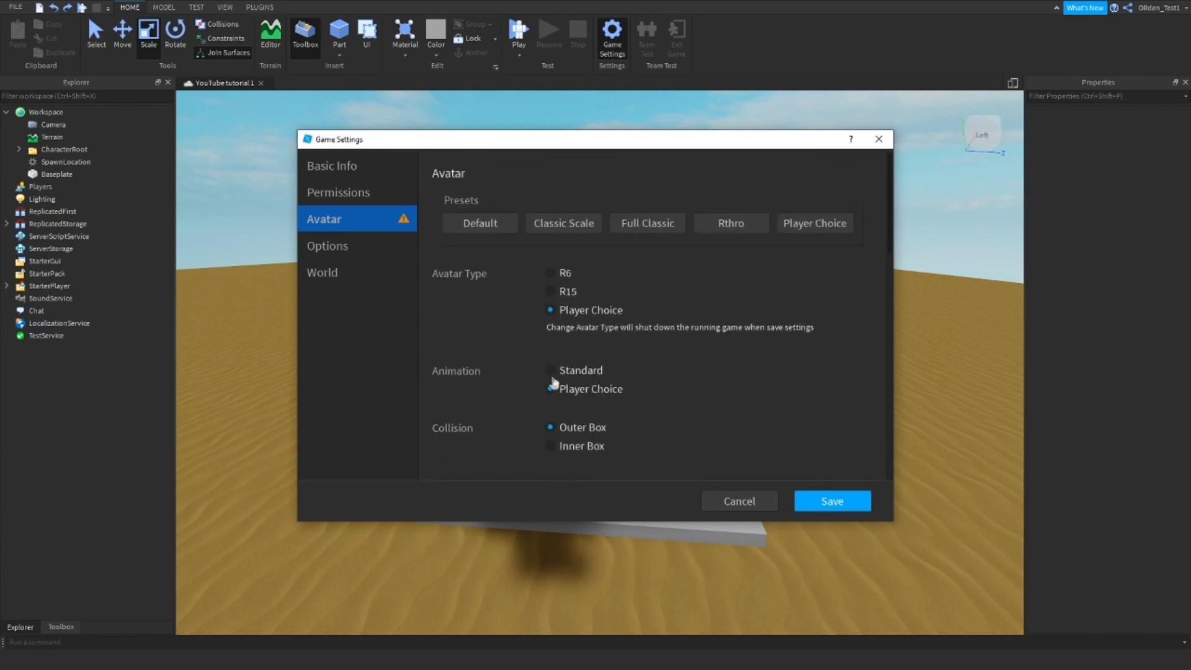
left_click(551, 292)
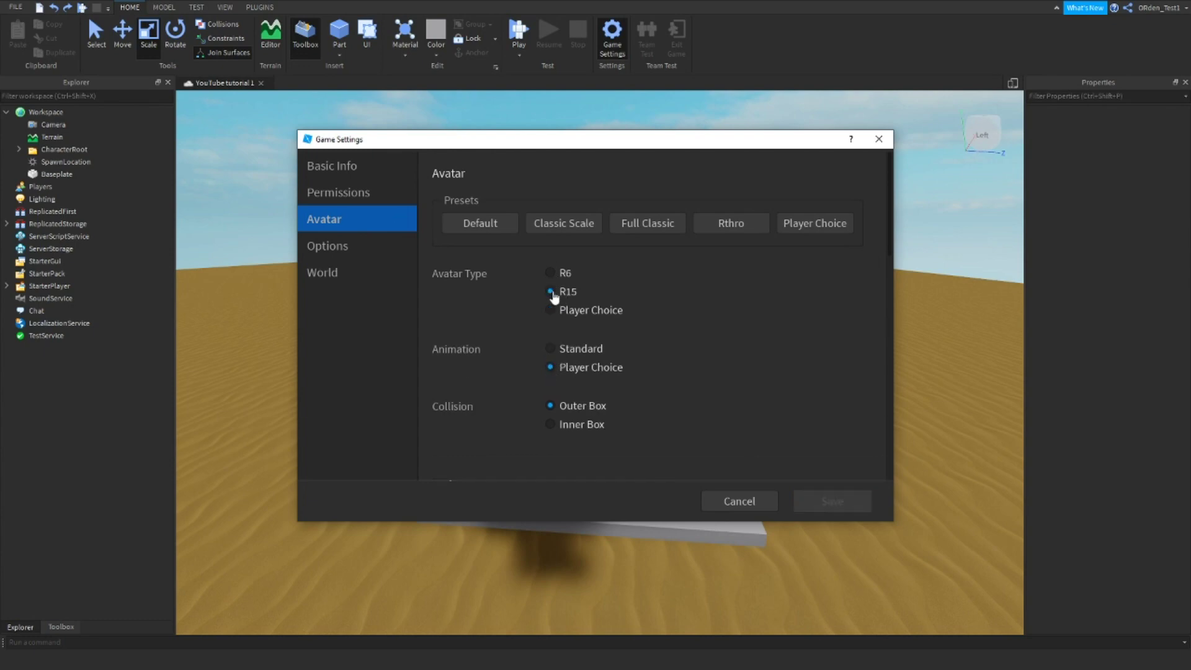
Step: Review the Options and World pages of the Game Settings and close the settings without saving
left_click(344, 245)
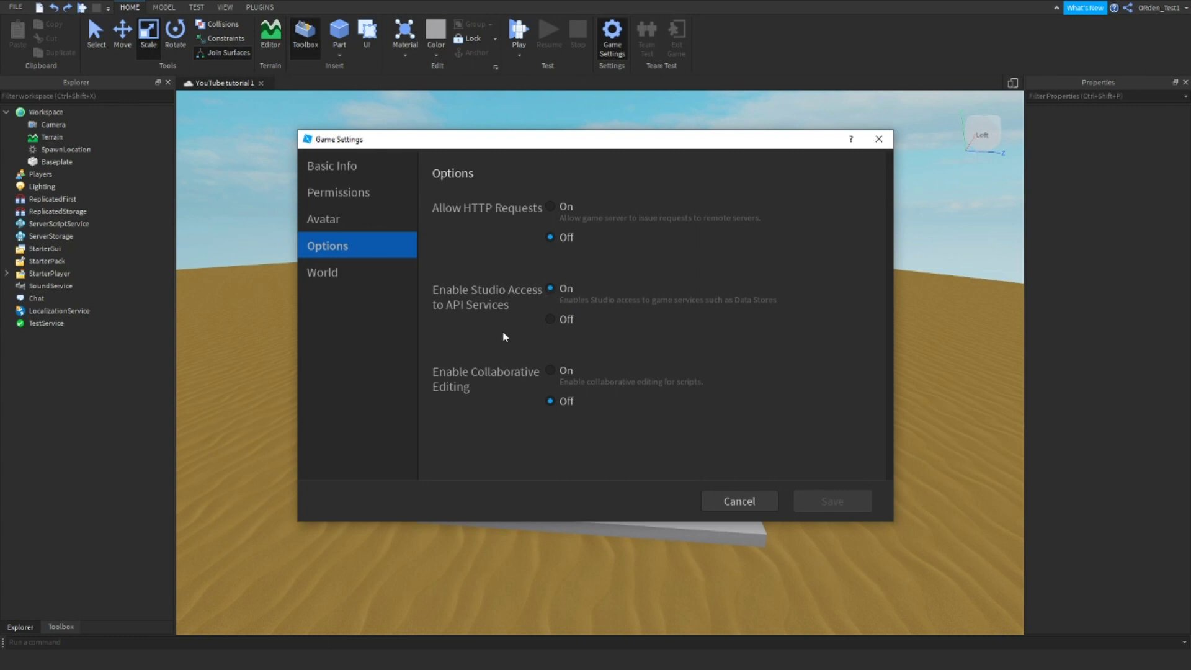
left_click(380, 276)
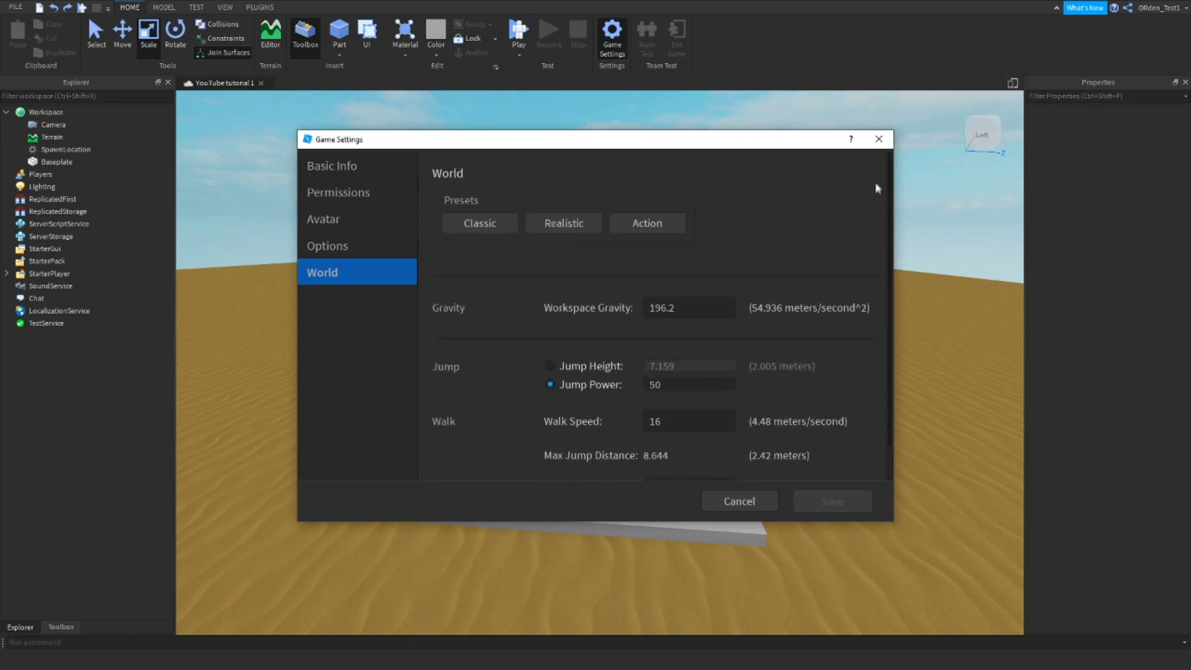
left_click(879, 140)
Step: Insert the Drooling Zombie model from the Toolbox into the scene near the SpawnLocation
right_click_drag(684, 240, 684, 240)
key("s")
key("a")
key("w")
left_click(73, 625)
right_click_drag(510, 370, 500, 367)
key("w")
key("s")
key("d")
key("w")
key("d")
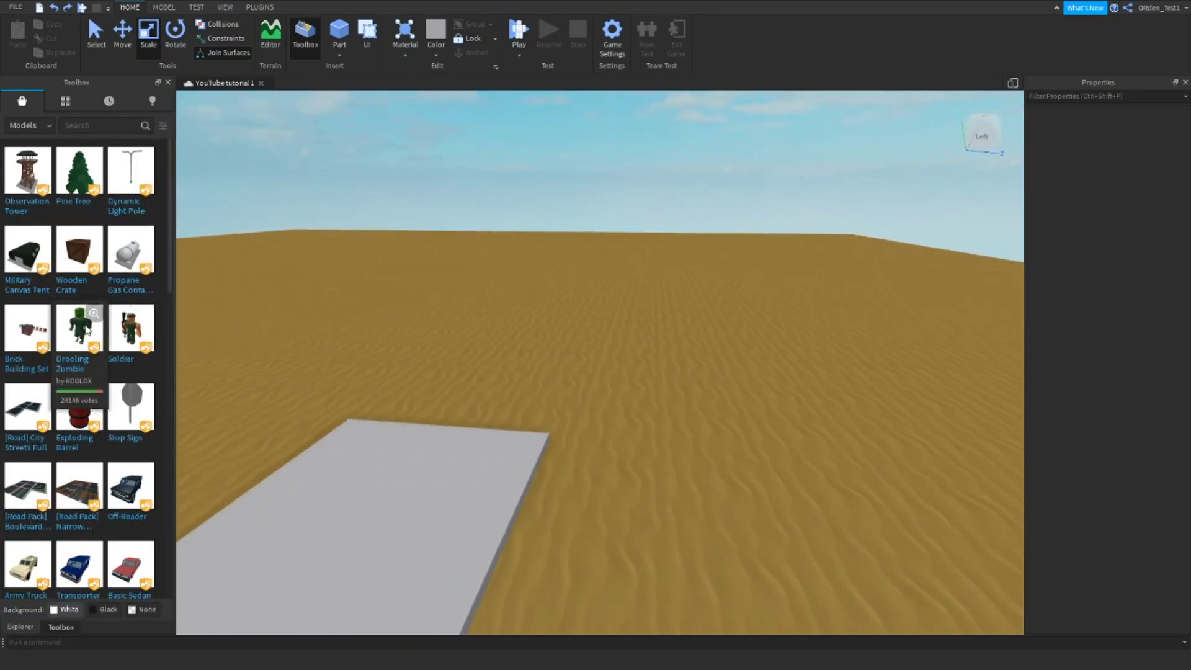
left_click_drag(543, 366, 596, 380)
key("s")
key("a")
right_click_drag(594, 350, 594, 349)
key("a")
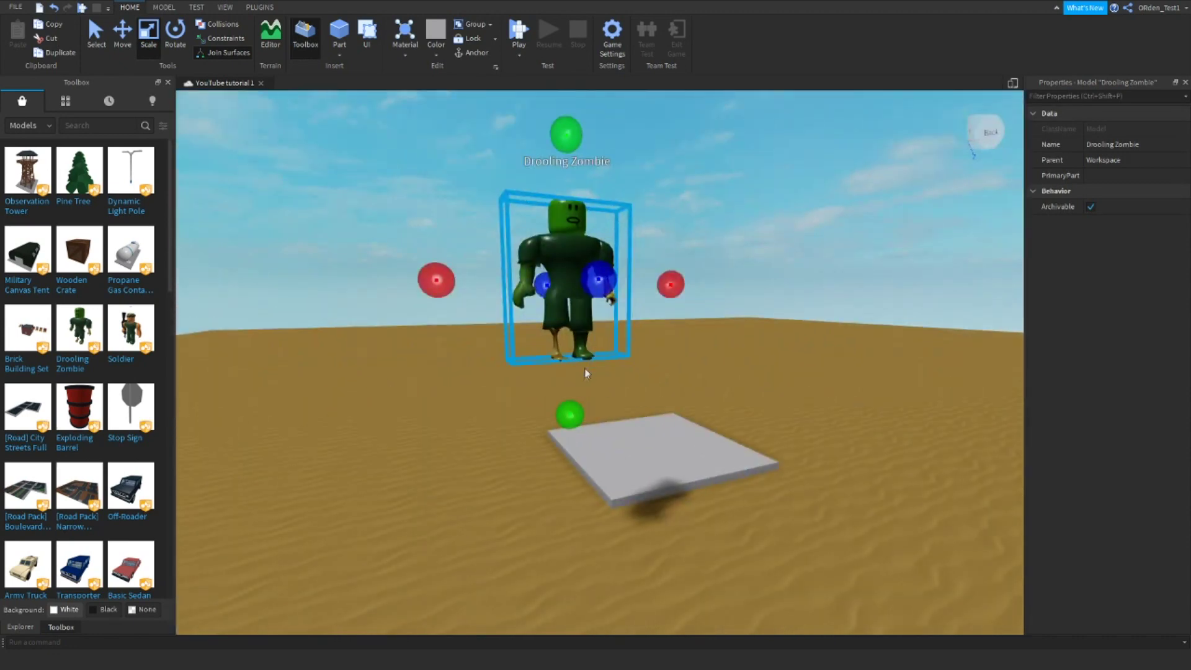
Step: Move the Drooling Zombie down onto the Baseplate beside the SpawnLocation and deselect it
key("ctrl+2")
left_click_drag(567, 451, 556, 527)
key("q")
key("w")
right_click_drag(583, 486, 582, 486)
key("s")
left_click(569, 501)
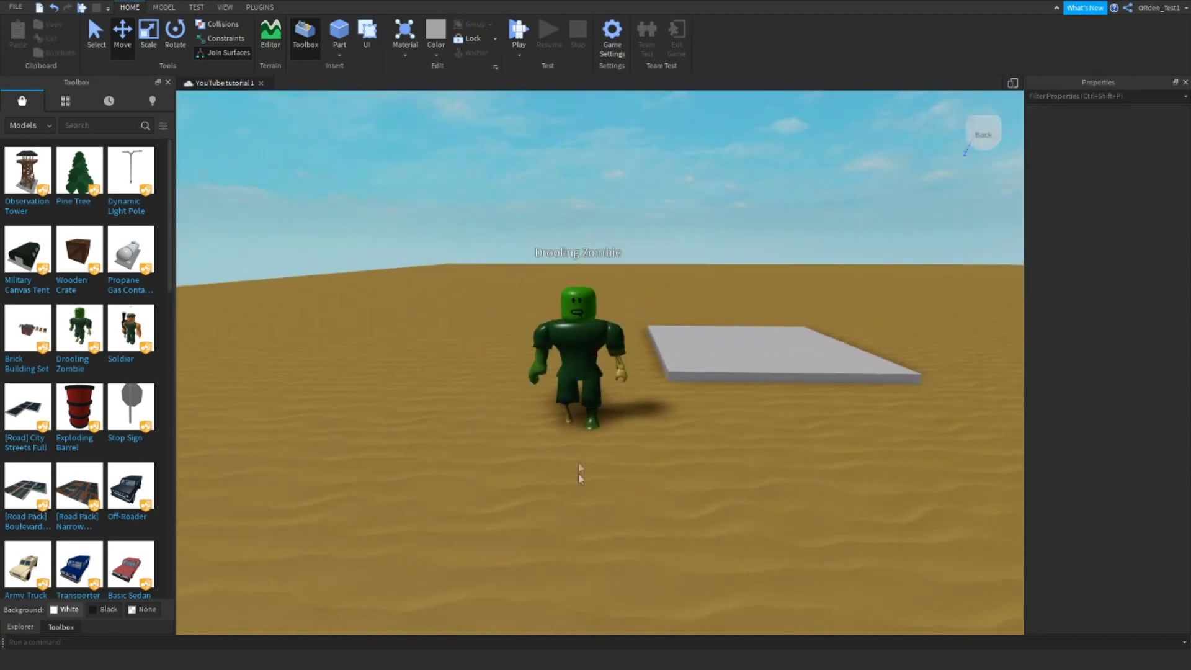
Step: Move the Drooling Zombie across the Baseplate, away from the SpawnLocation
left_click_drag(582, 493, 579, 467)
right_click_drag(598, 386, 598, 386)
key("d")
key("w")
right_click_drag(590, 213, 589, 227)
key("d")
key("a")
left_click_drag(601, 290, 496, 256)
key("w")
right_click_drag(520, 253, 520, 253)
key("q")
left_click_drag(696, 240, 776, 238)
key("e")
key("a")
right_click_drag(742, 254, 742, 254)
Step: Rotate the Drooling Zombie about its vertical axis so that it faces the Left view
key("ctrl+4")
left_click_drag(470, 321, 442, 273)
key("a")
right_click_drag(507, 273, 507, 273)
key("w")
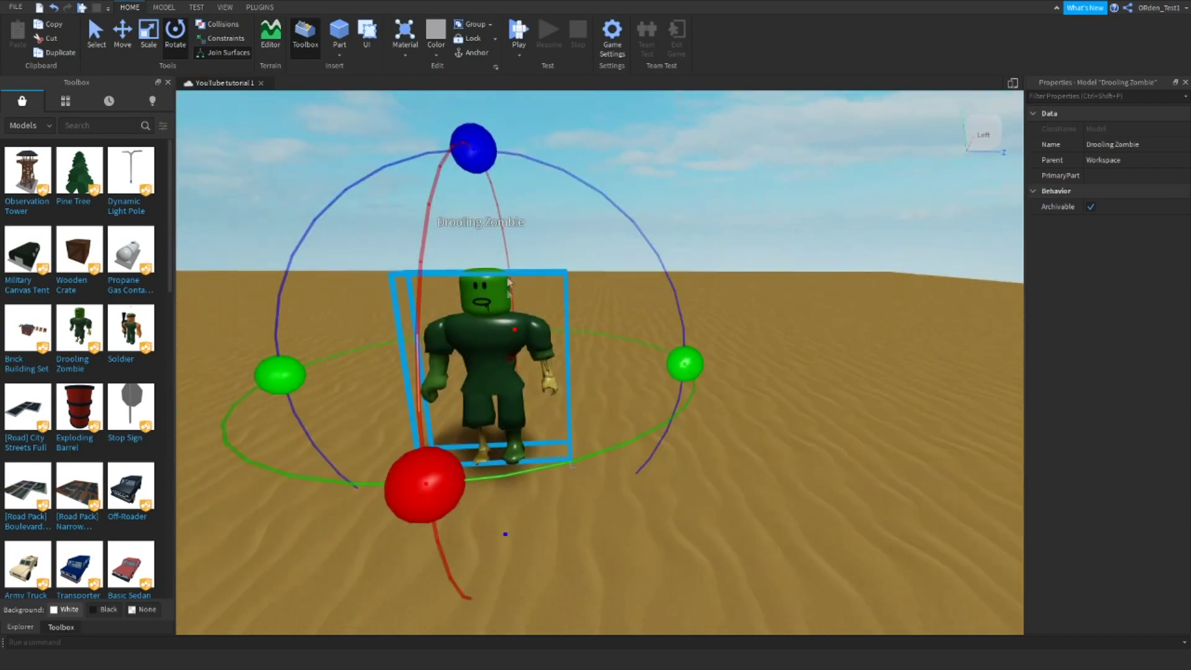
Step: Adjust the Drooling Zombie's height so that its feet stand on the Baseplate
key("ctrl+2")
key("w")
key("q")
left_click_drag(470, 422, 469, 441)
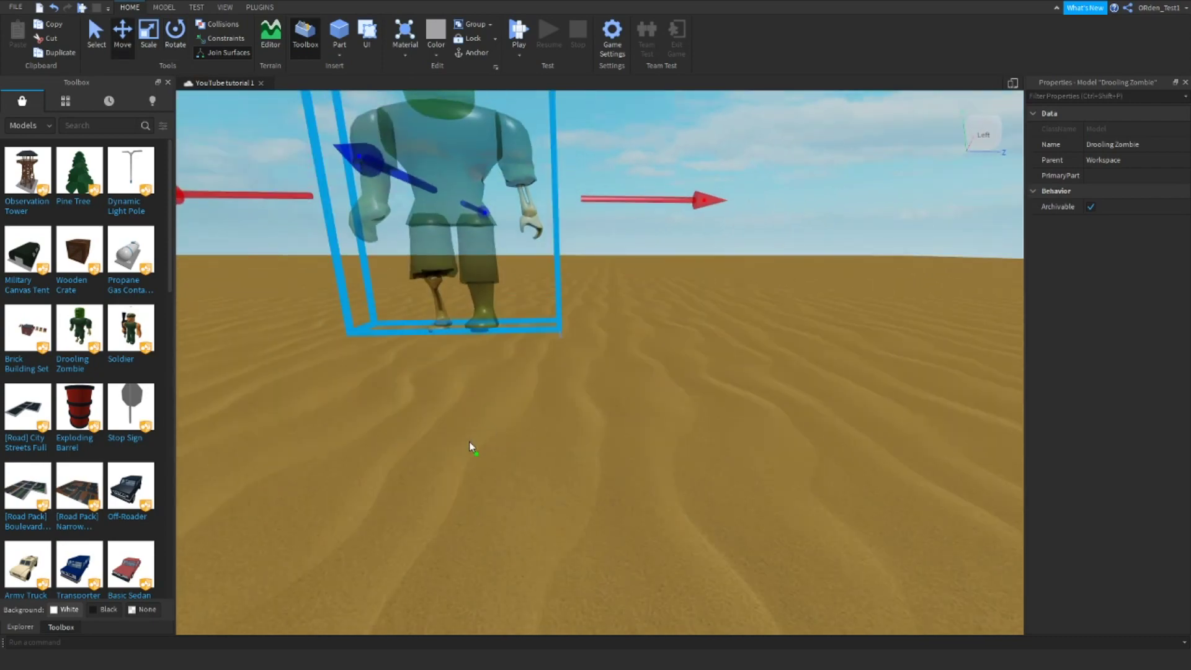
key("s")
key("a")
key("e")
key("s")
key("d")
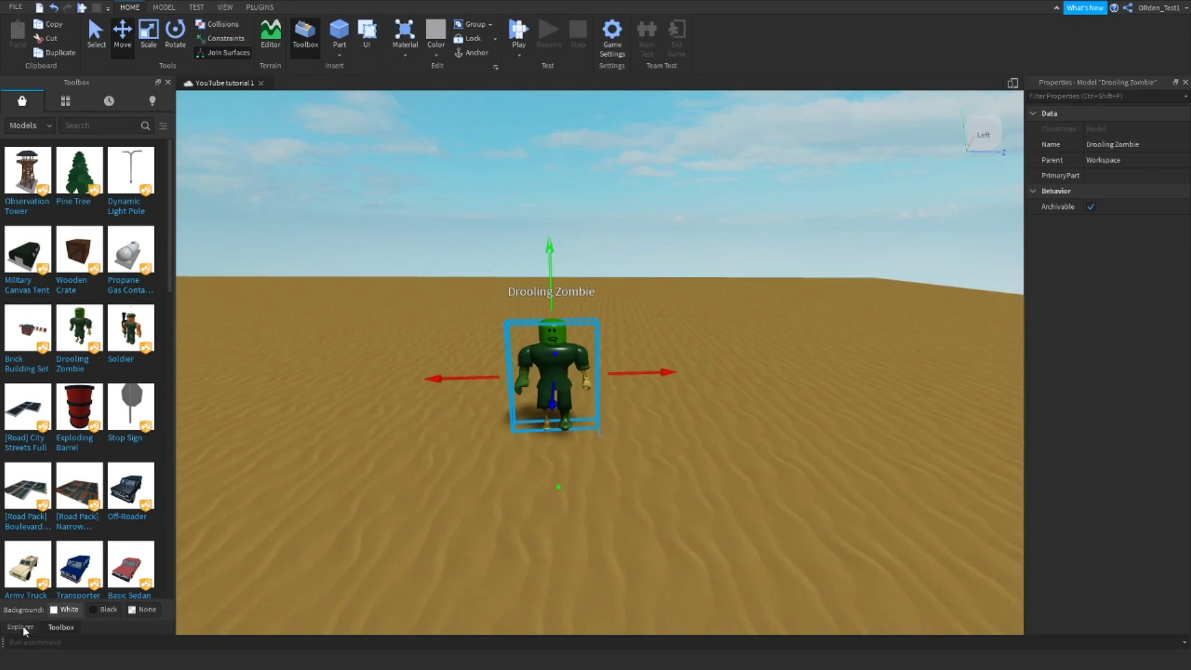
Step: Examine the objects inside the Drooling Zombie model in the Explorer, including the children of Animate
left_click(21, 627)
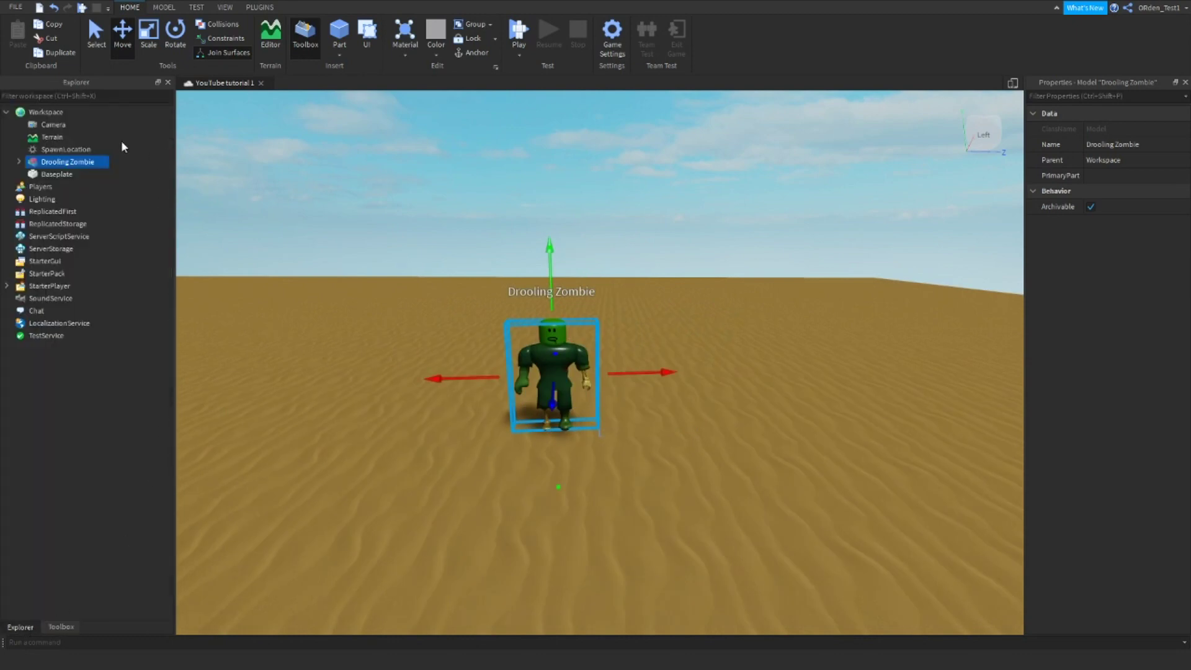
left_click(19, 161)
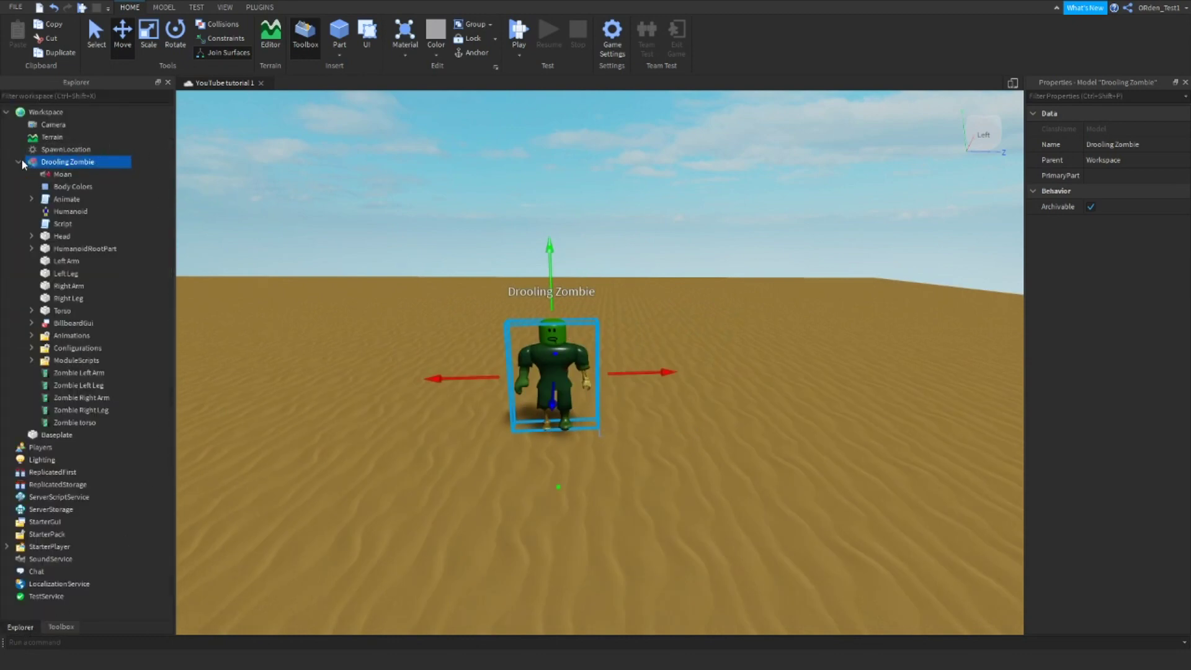
left_click(31, 199)
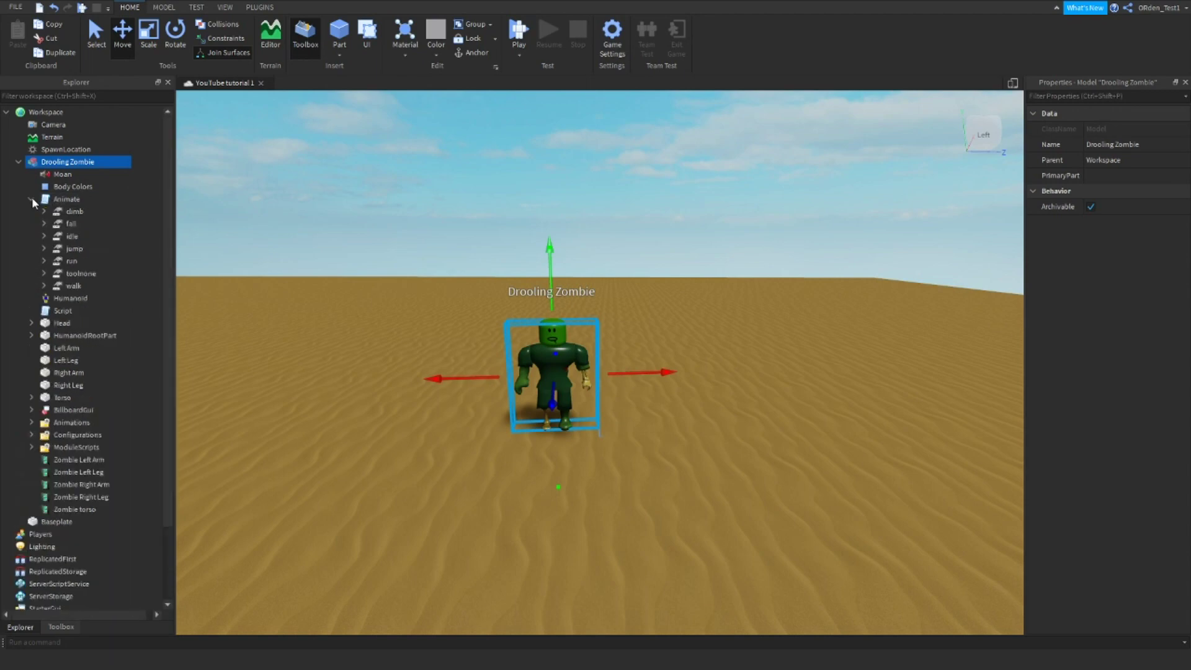
left_click(32, 198)
Step: Read through the Drooling Zombie's Script and Animate code, closing each script after viewing it
double_click(62, 223)
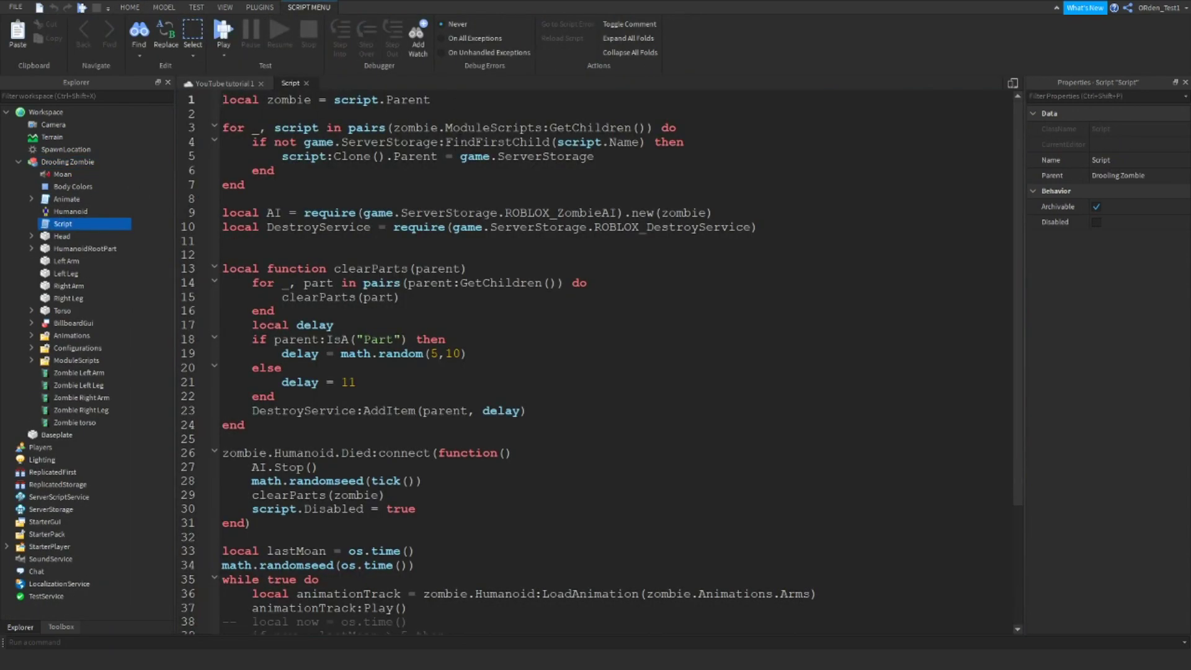
scroll(336, 93, "down", 4)
scroll(335, 93, "up", 4)
left_click(306, 83)
double_click(52, 199)
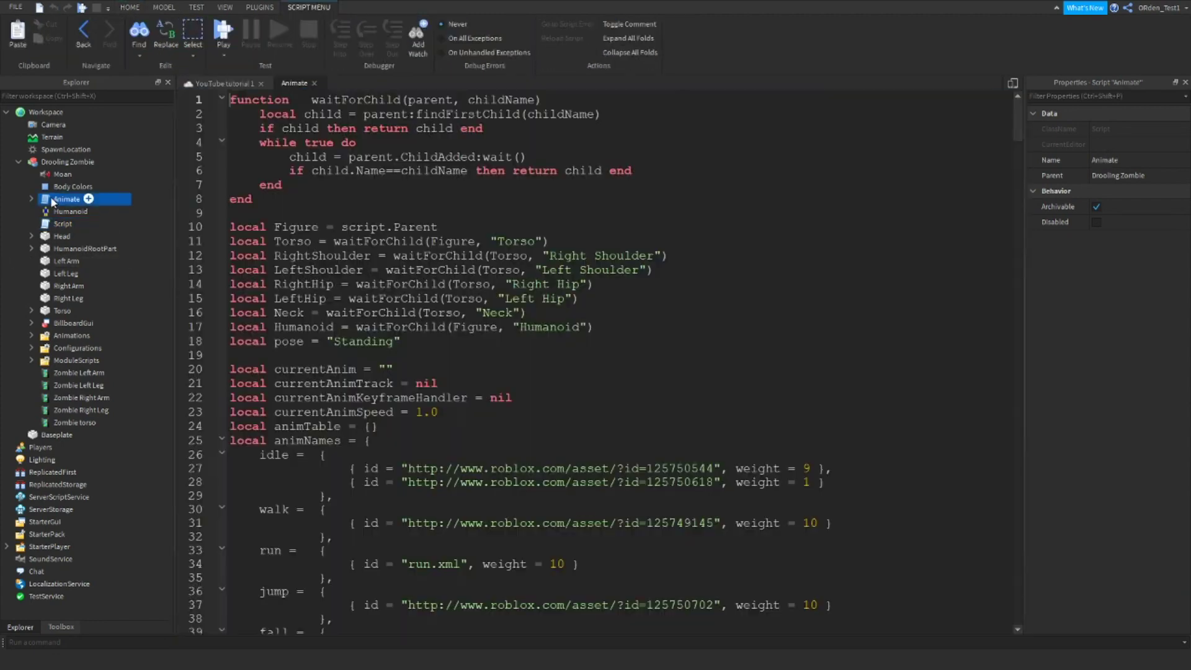
scroll(595, 363, "down", 20)
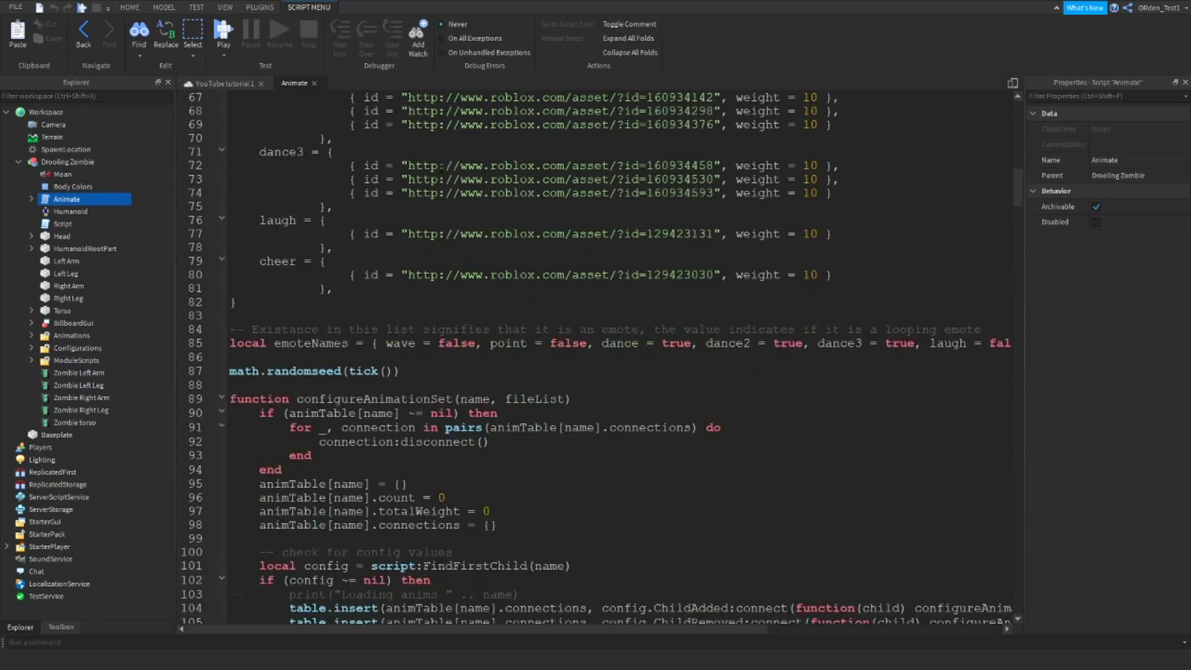
left_click(313, 84)
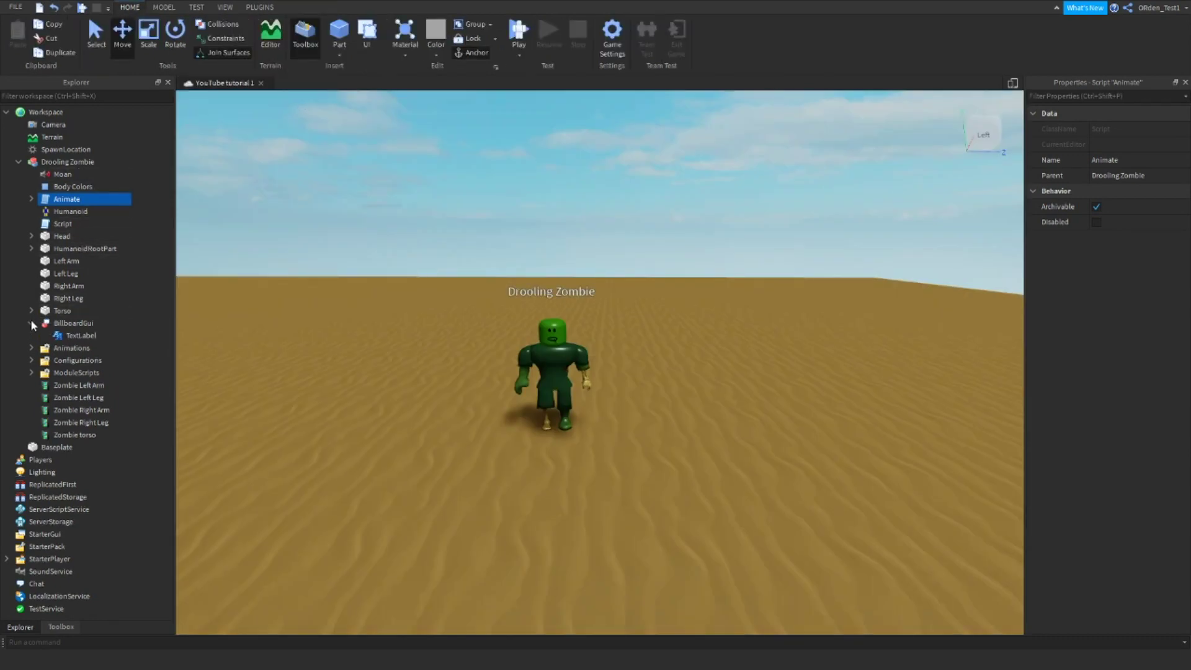
Step: Examine the properties of the zombie's BillboardGui and its TextLabel down to the Text section
left_click(93, 323)
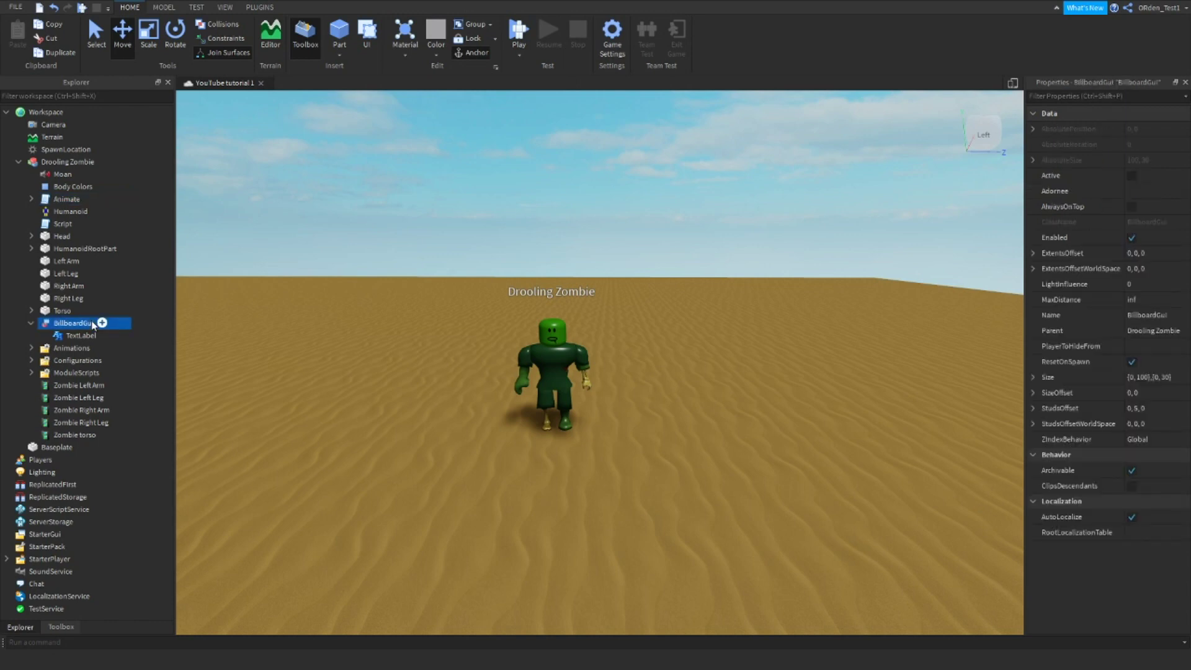
left_click(70, 338)
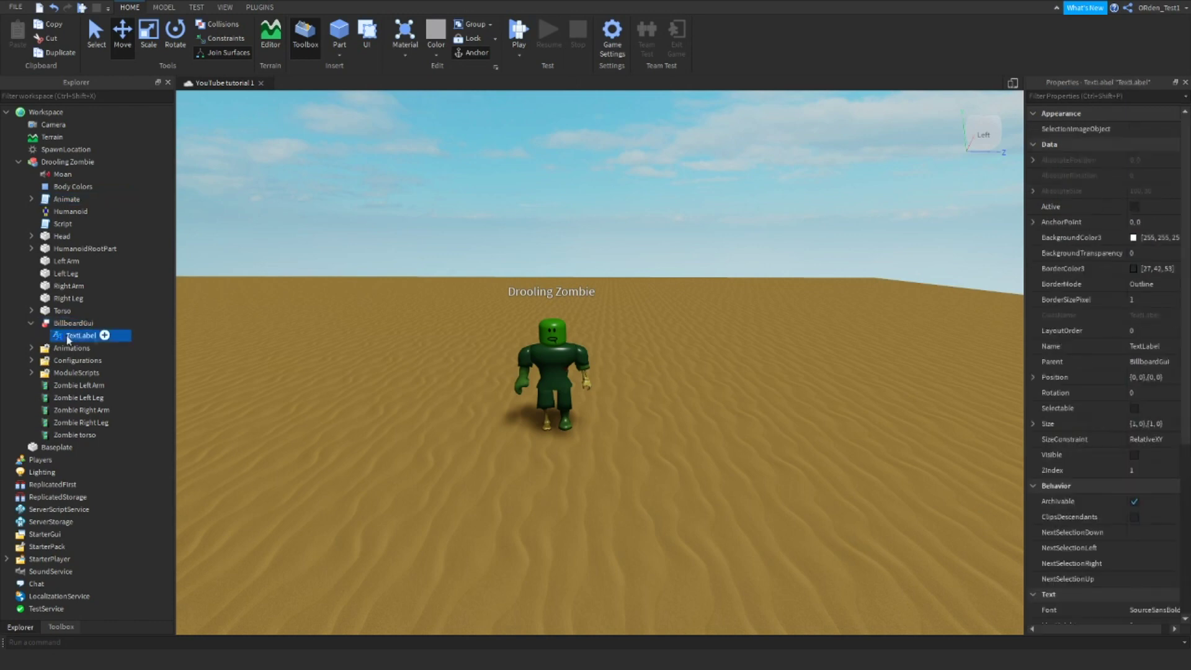
scroll(1095, 322, "down", 5)
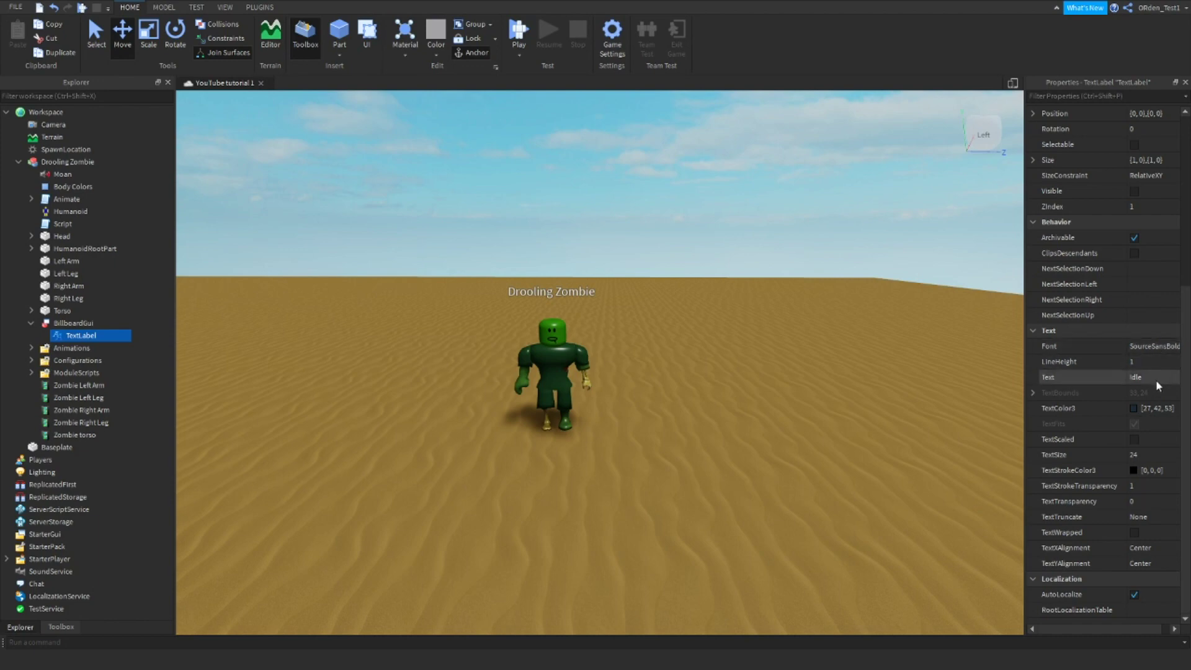
Step: Collapse the BillboardGui and the Drooling Zombie model in the Explorer and clear the selection
left_click(30, 324)
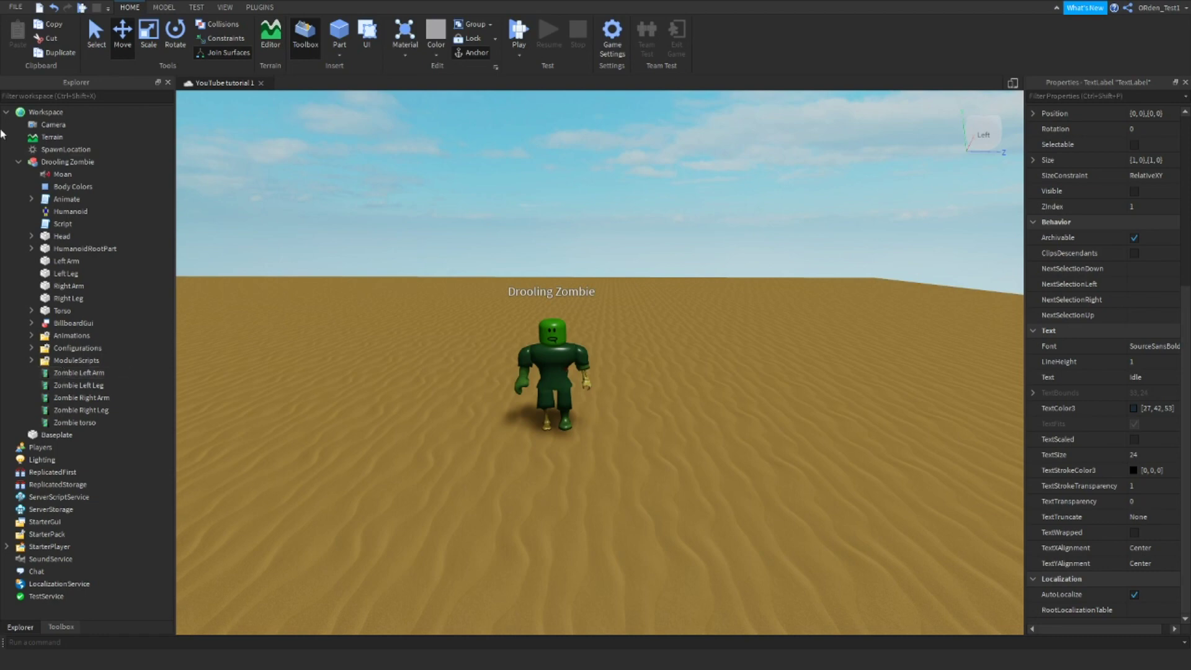
left_click(19, 162)
left_click(689, 197)
Step: Start a playtest and run the avatar off the spawn around the Drooling Zombie to observe how it chases
key("d")
key("a")
right_click_drag(485, 209, 485, 208)
key("s")
key("a")
key("w")
left_click(518, 32)
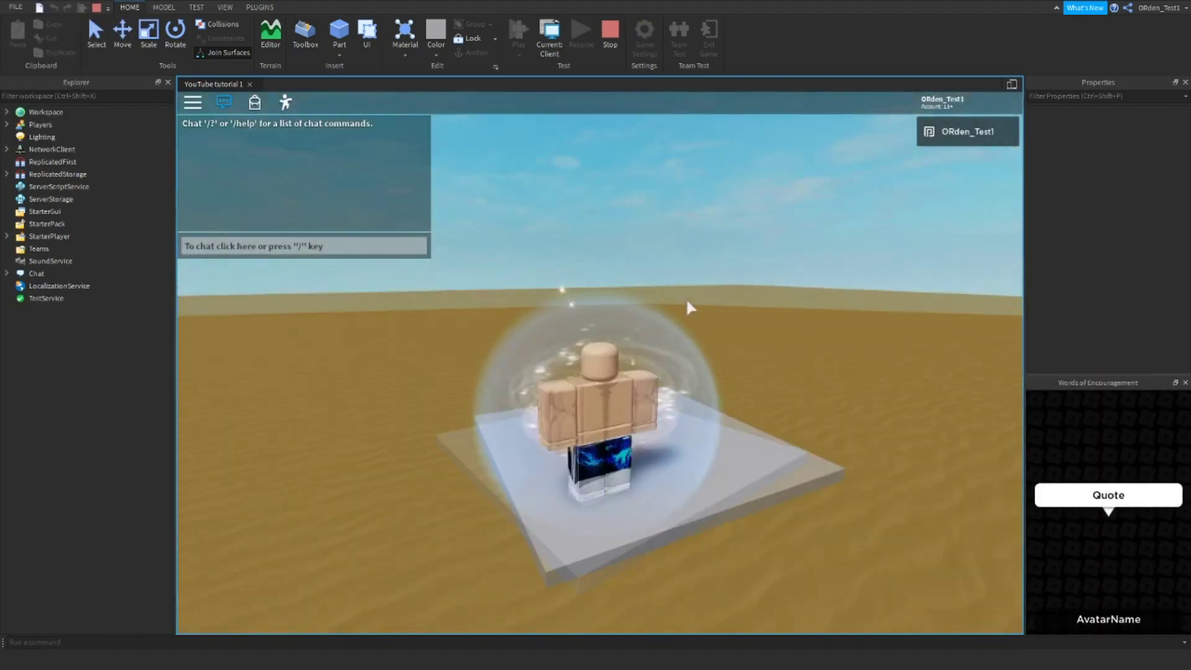
key("w")
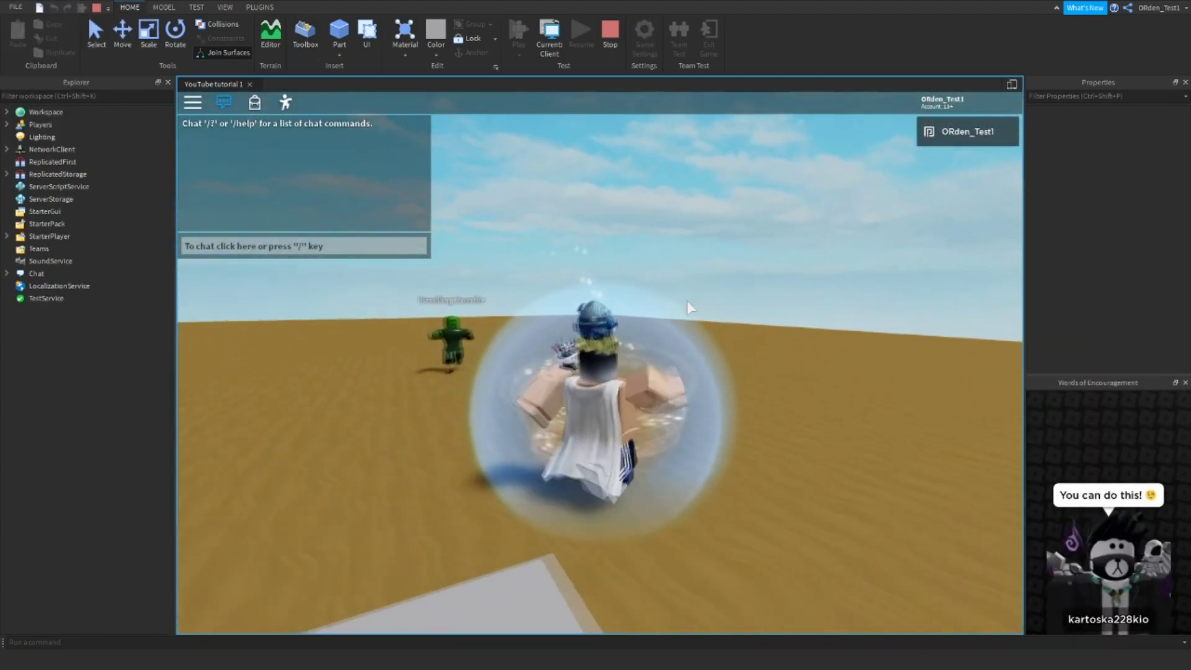
key("w")
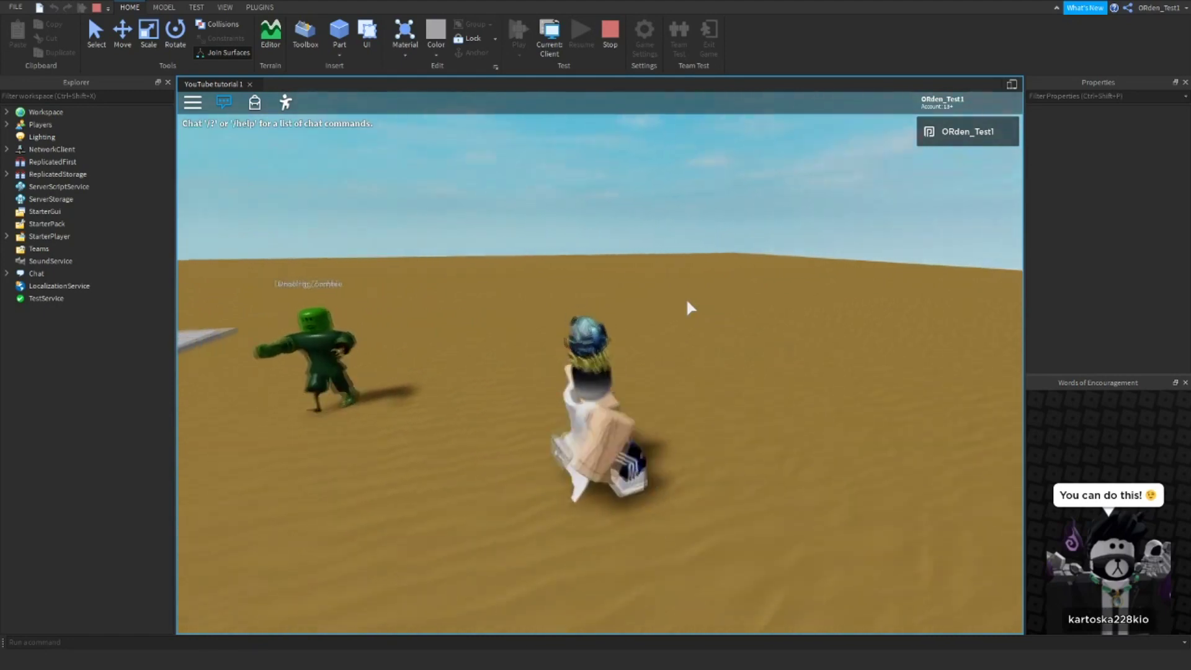
key("w")
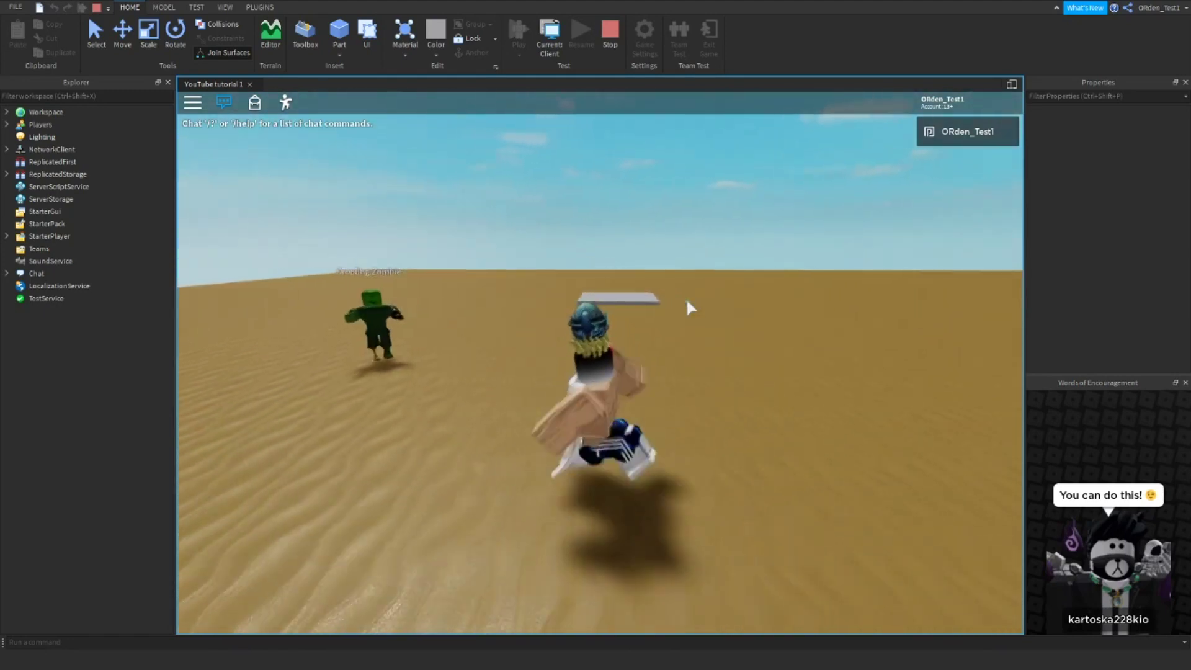
key("w")
right_click_drag(687, 301, 686, 301)
Step: Run and jump the avatar near the Drooling Zombie to test its attacks, and end the playtest
key("w")
key("w")
key("w")
key("w")
key("space")
key("a")
key("s")
key("w")
key("d")
key("w")
key("s")
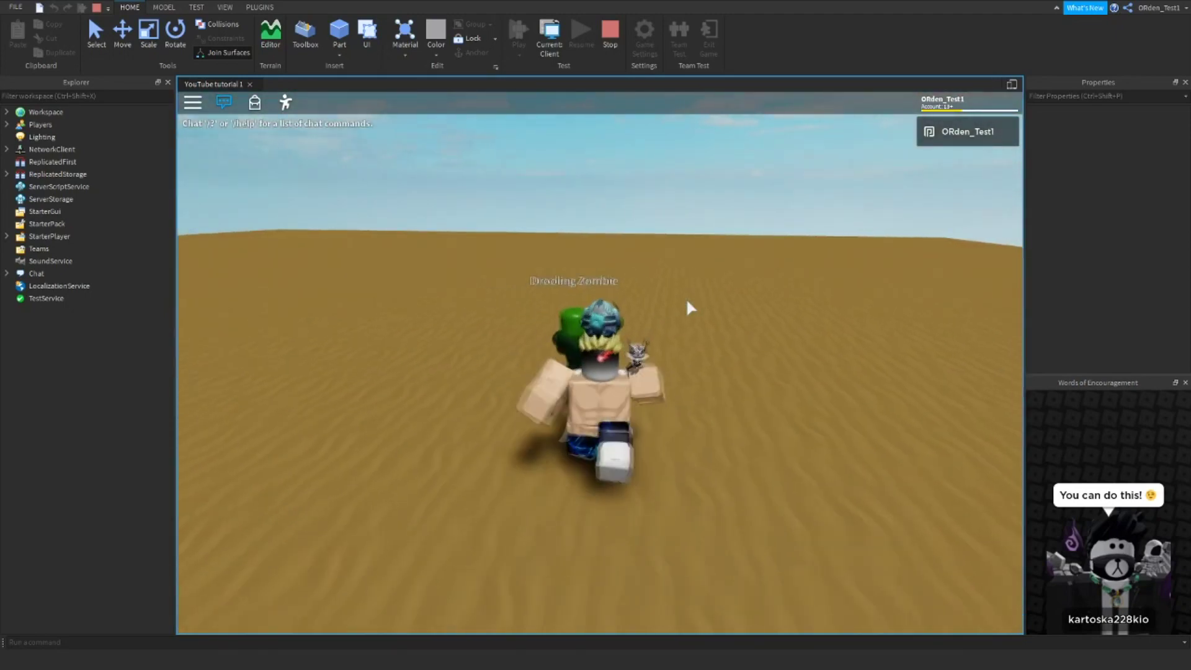
key("s")
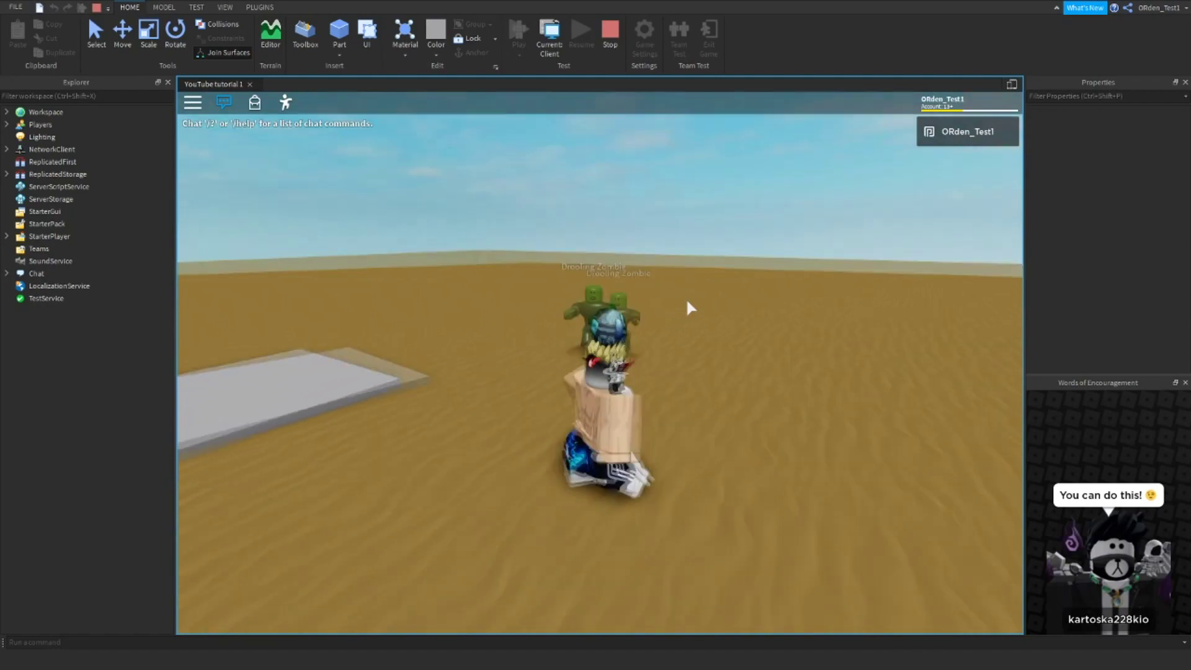
key("s")
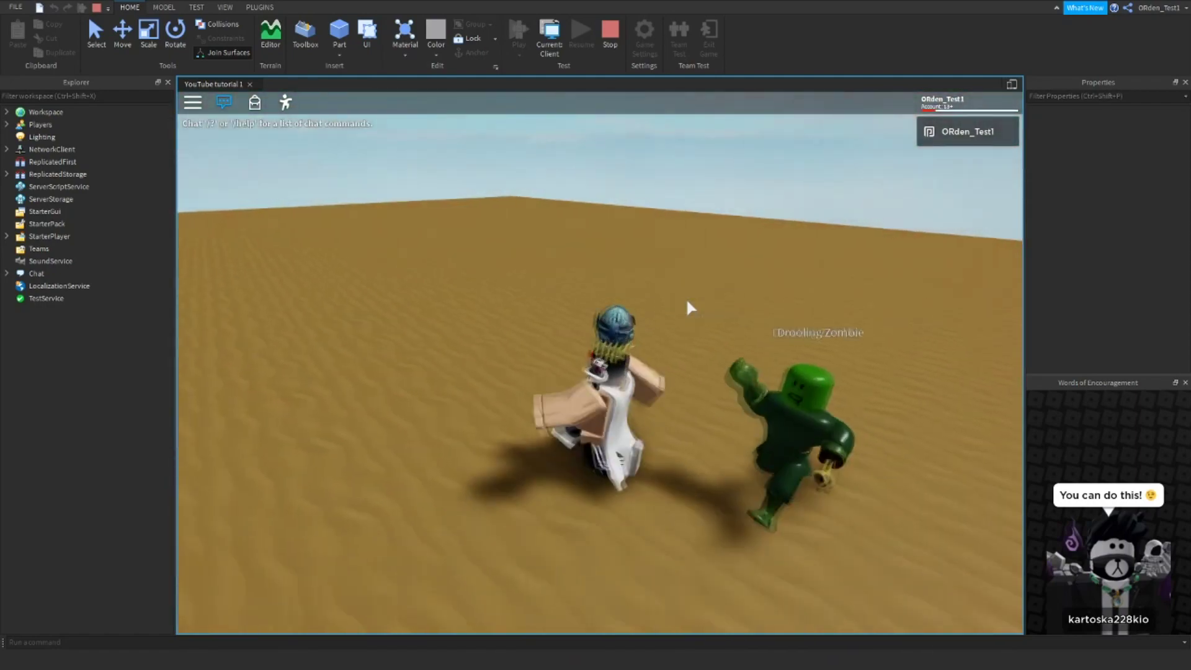
key("d")
right_click_drag(631, 388, 634, 389)
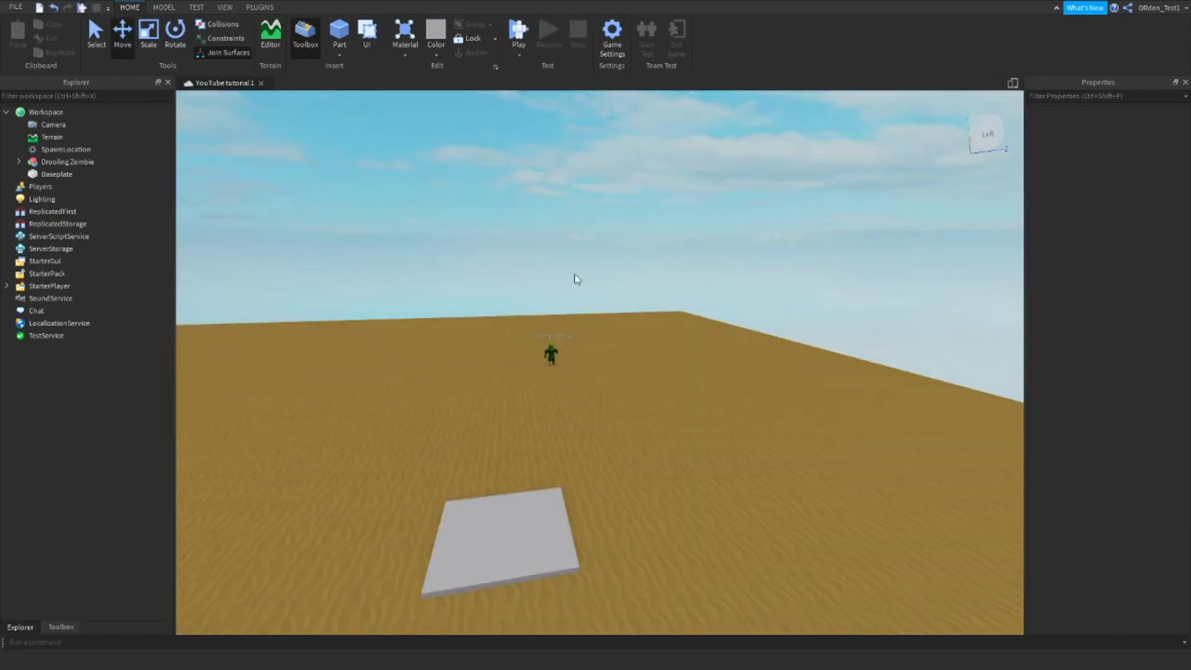
key("w")
key("d")
right_click_drag(622, 349, 621, 349)
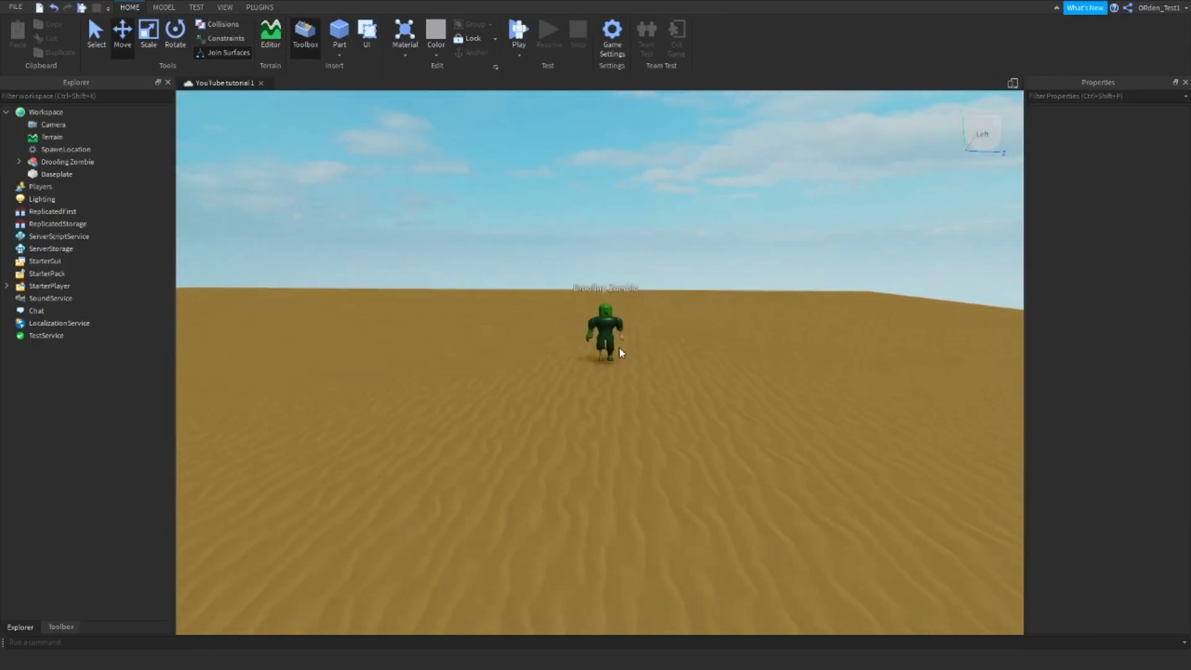
key("w")
key("q")
left_click(605, 310)
right_click_drag(676, 297, 676, 298)
key("d")
left_click(713, 250)
key("s")
right_click_drag(712, 250, 683, 295)
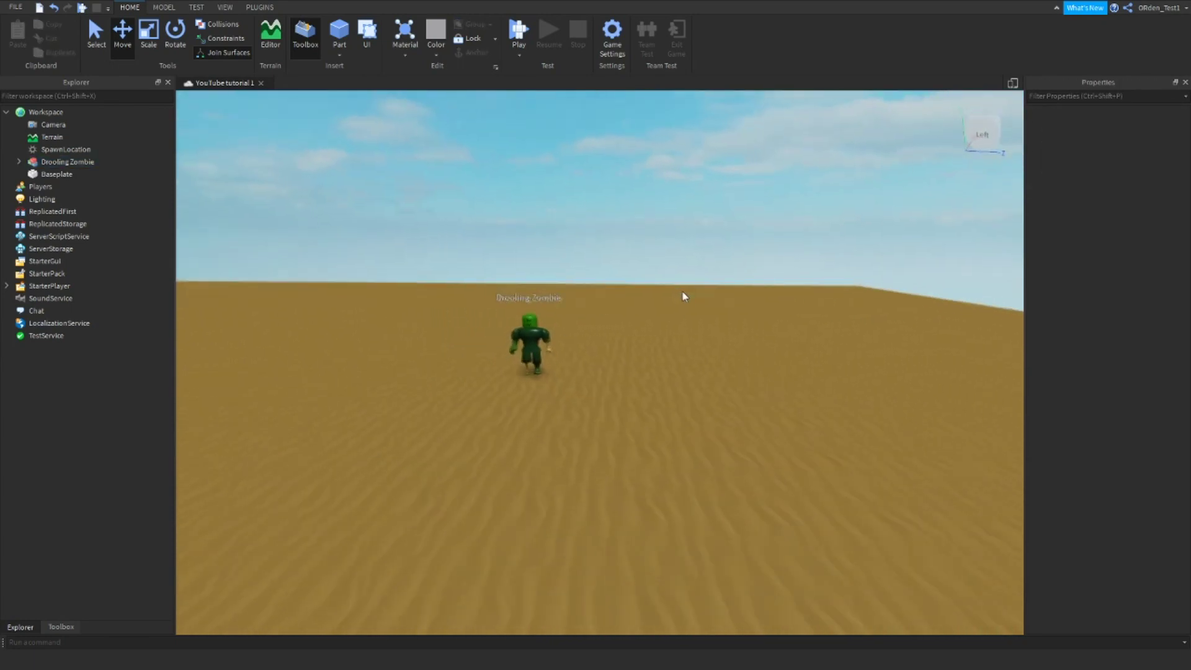
key("s")
key("a")
key("q")
key("a")
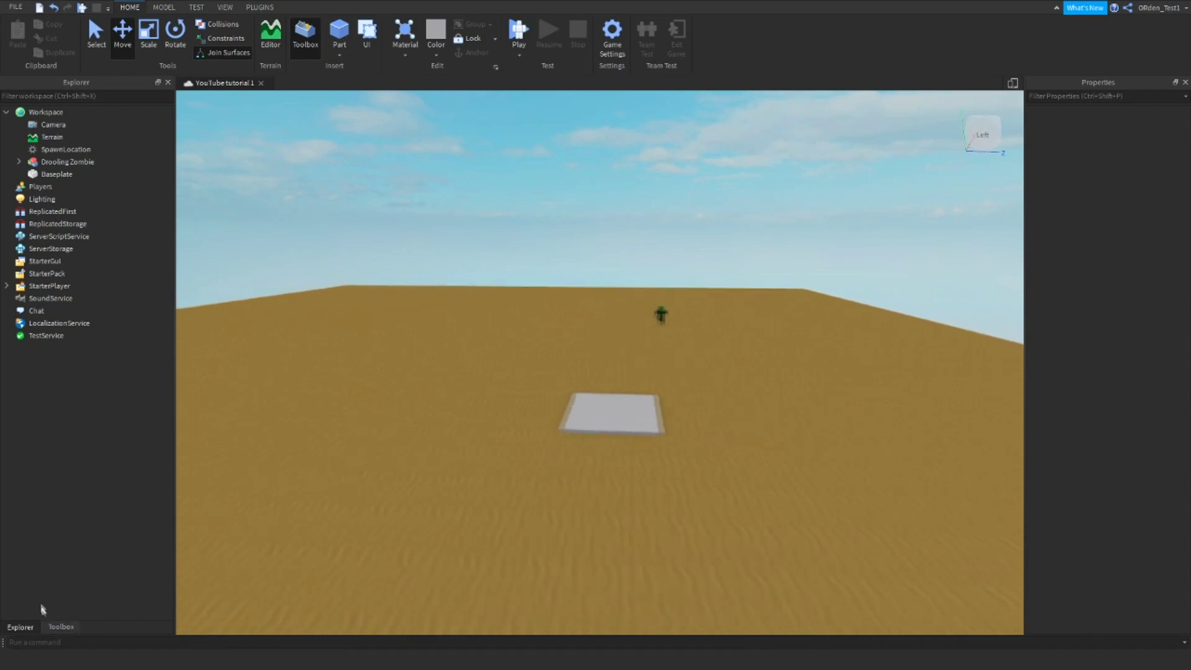
Step: Search the Toolbox models for "sword"
left_click(66, 627)
right_click_drag(436, 329, 436, 330)
key("w")
key("e")
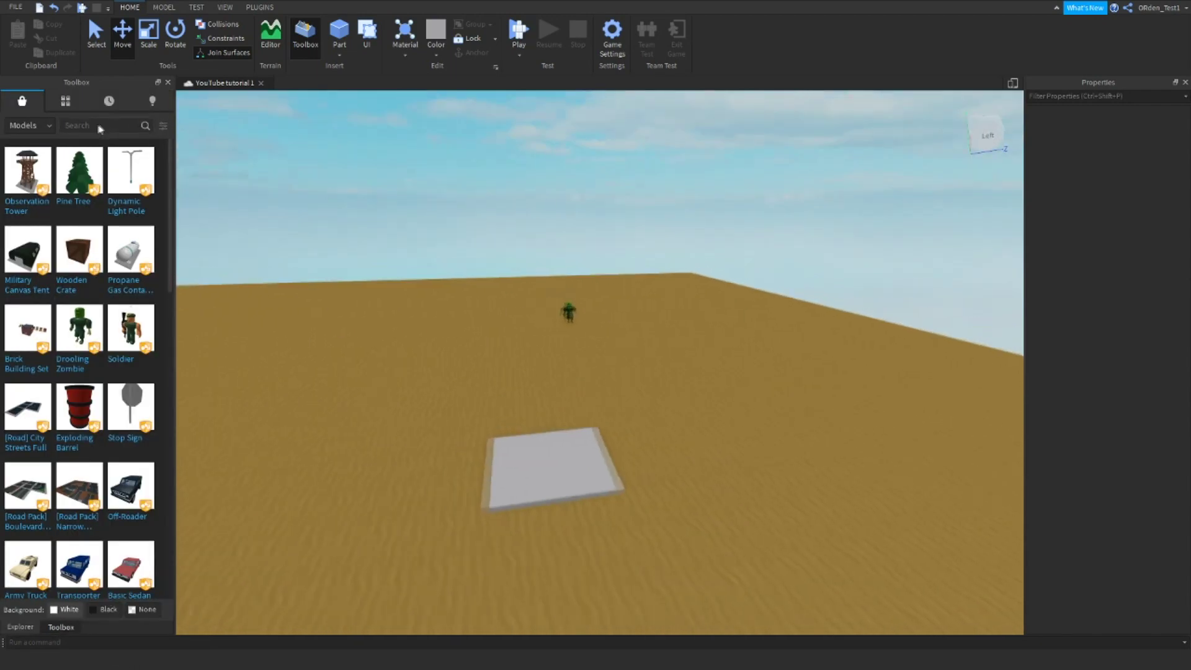
left_click(98, 129)
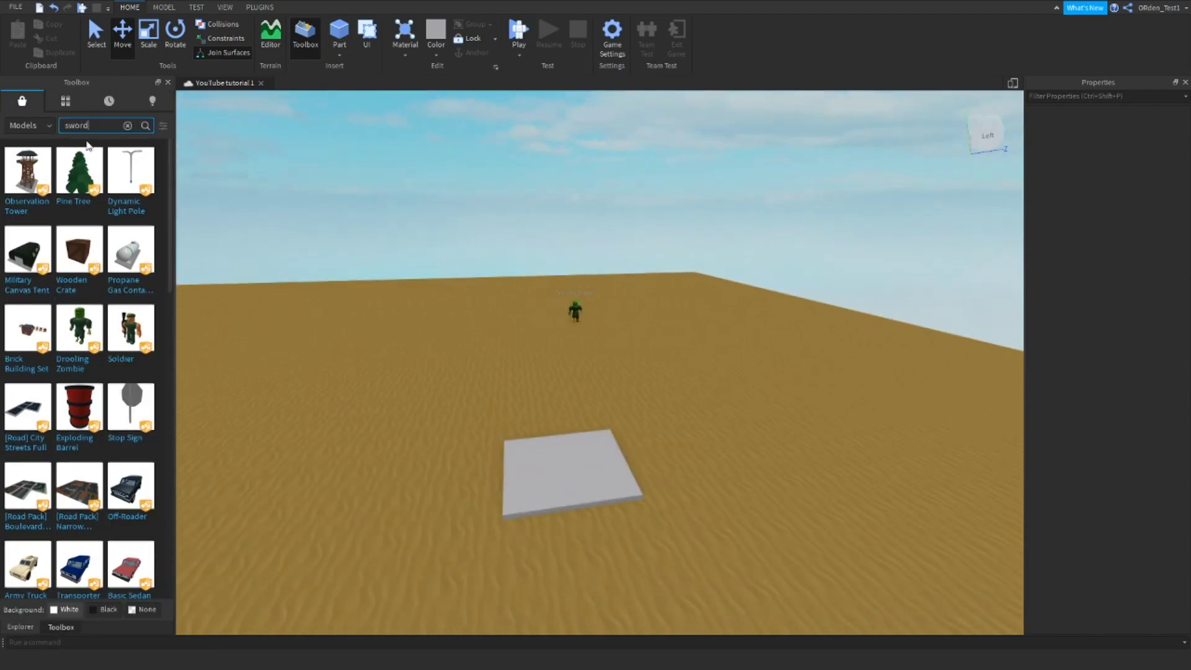
key("Return")
Step: Insert the first Sword from the search results into the Workspace near the spawn and show the Explorer
right_click_drag(536, 170, 535, 170)
key("d")
key("w")
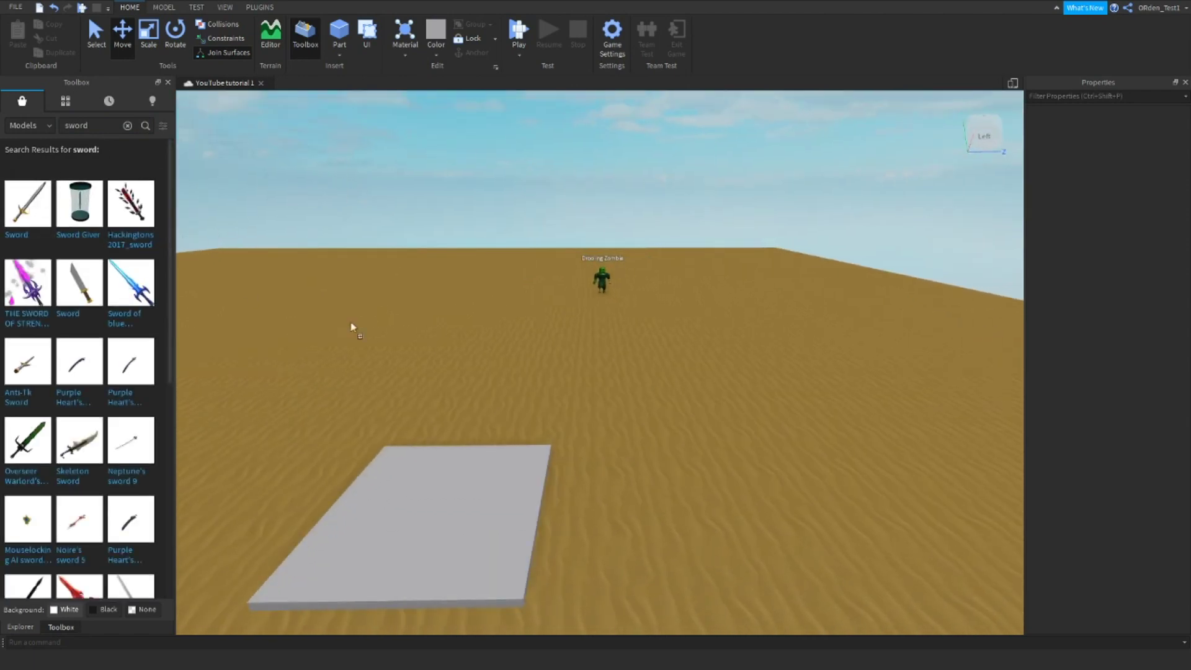
key("w")
right_click_drag(577, 385, 584, 390)
key("d")
left_click(21, 626)
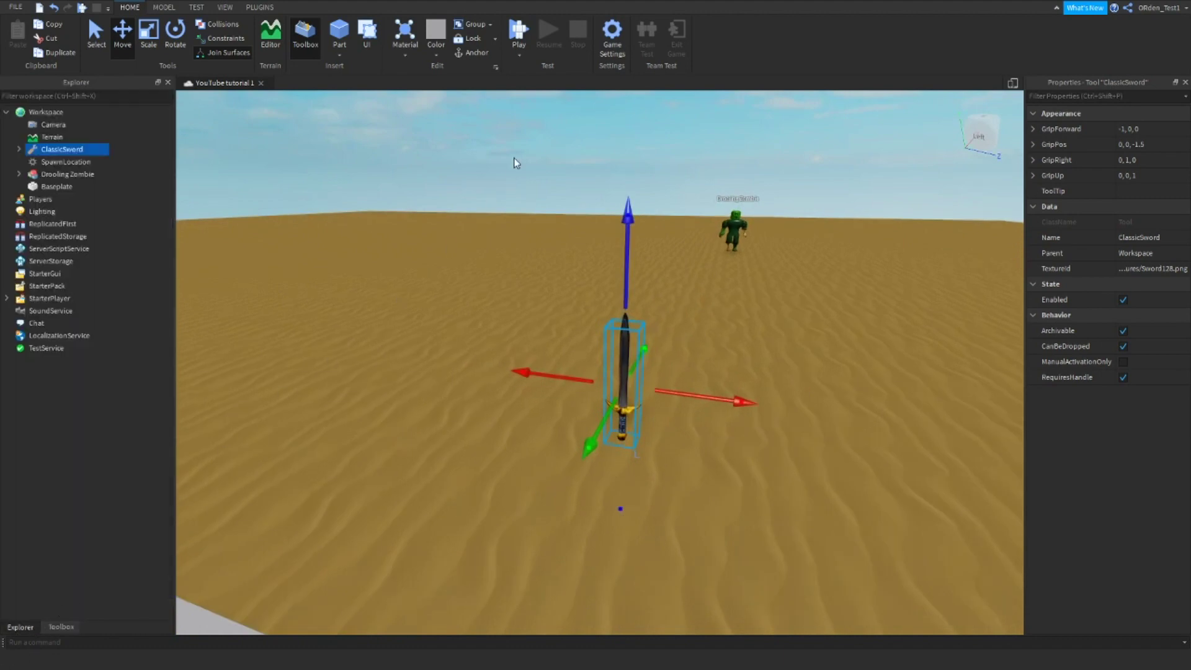
Step: Move ClassicSword from the Workspace into StarterPack, collapse StarterPack and clear the selection
right_click_drag(513, 157, 513, 157)
key("d")
key("w")
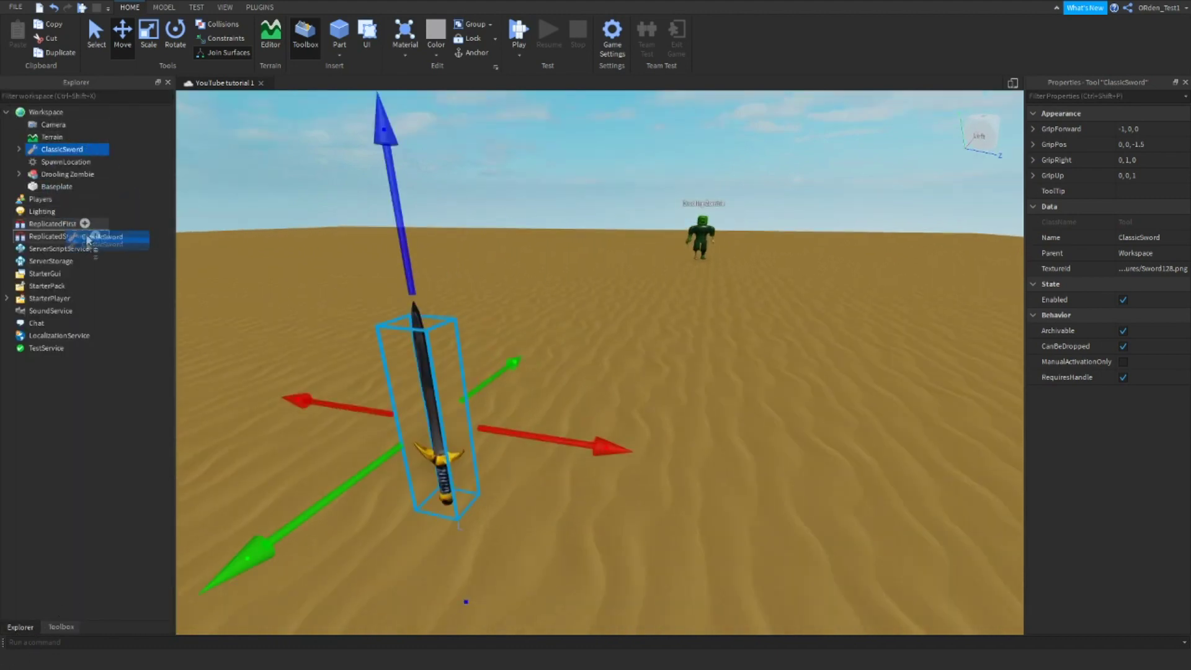
left_click_drag(73, 290, 73, 289)
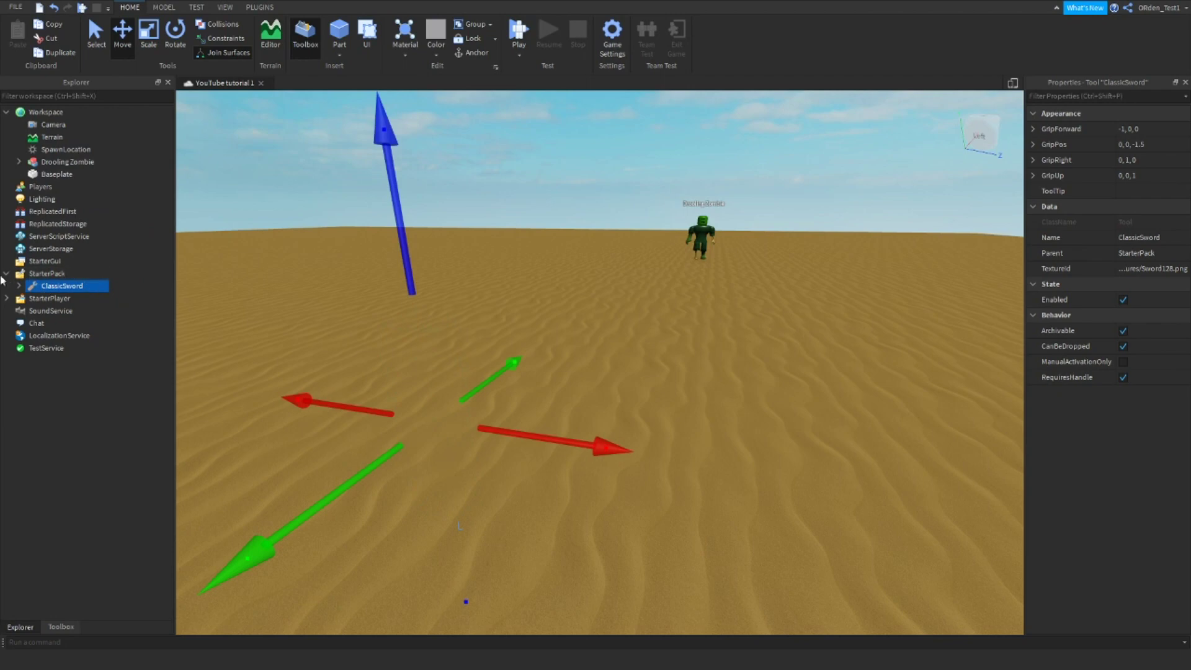
key("s")
right_click_drag(362, 259, 362, 259)
left_click(665, 175)
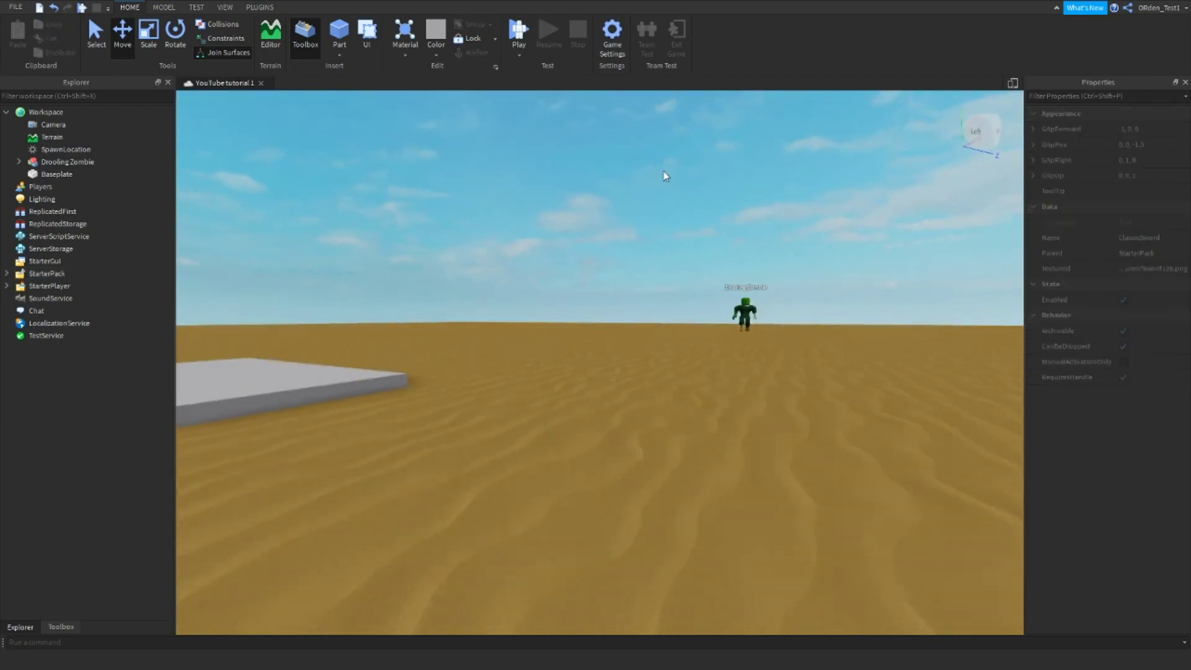
Step: Playtest the game by walking up to the Drooling Zombie, toggling the sword in the first inventory slot, and stop the test
right_click_drag(670, 182, 670, 182)
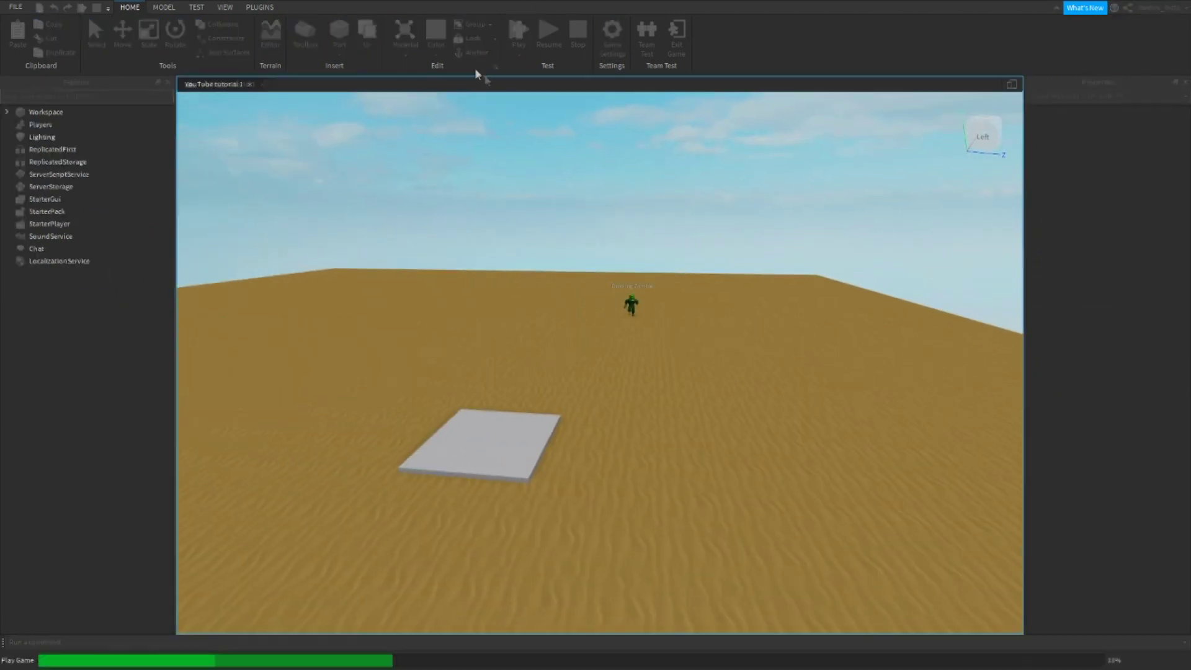
key("F5")
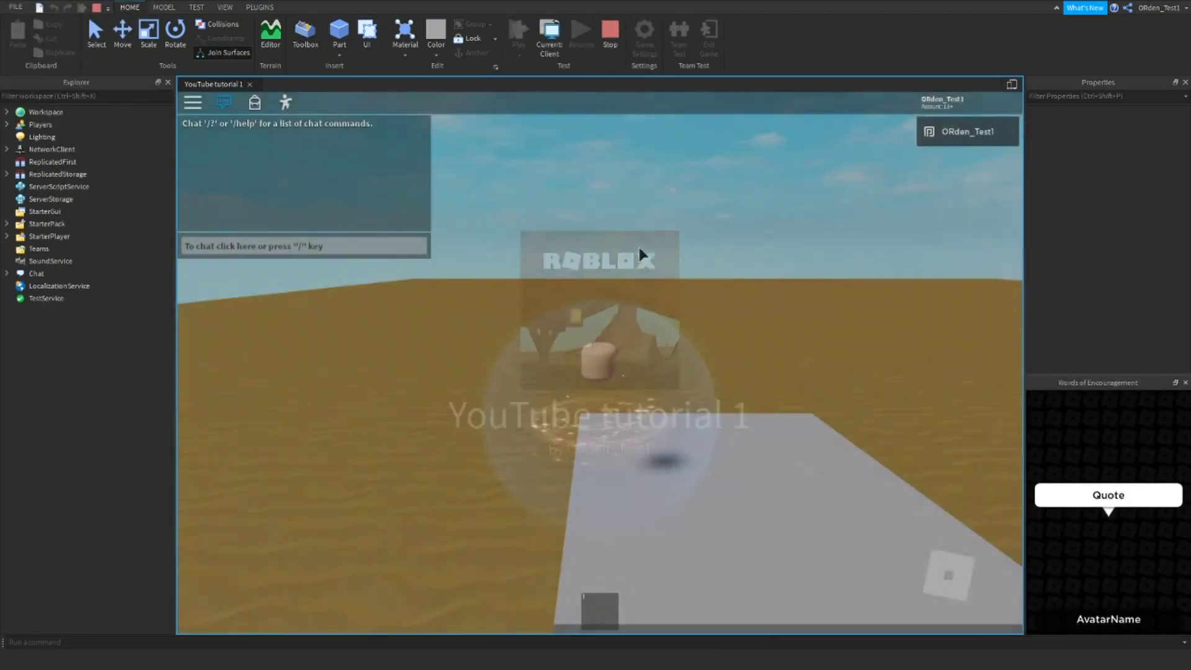
key("w")
key("1")
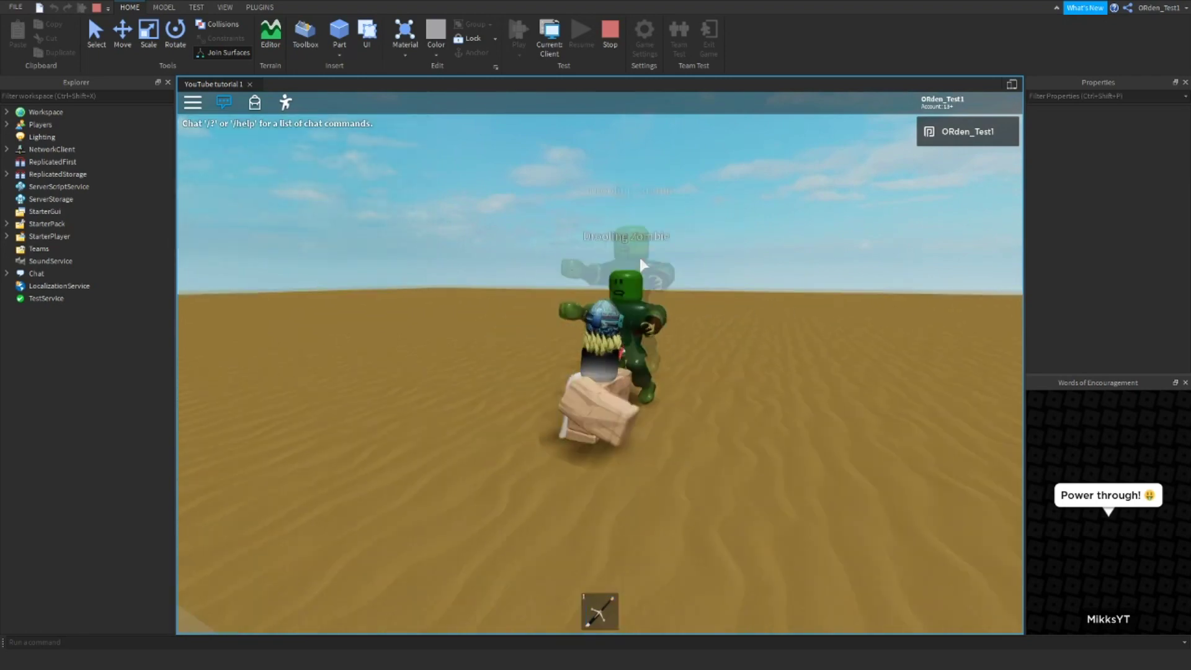
key("1")
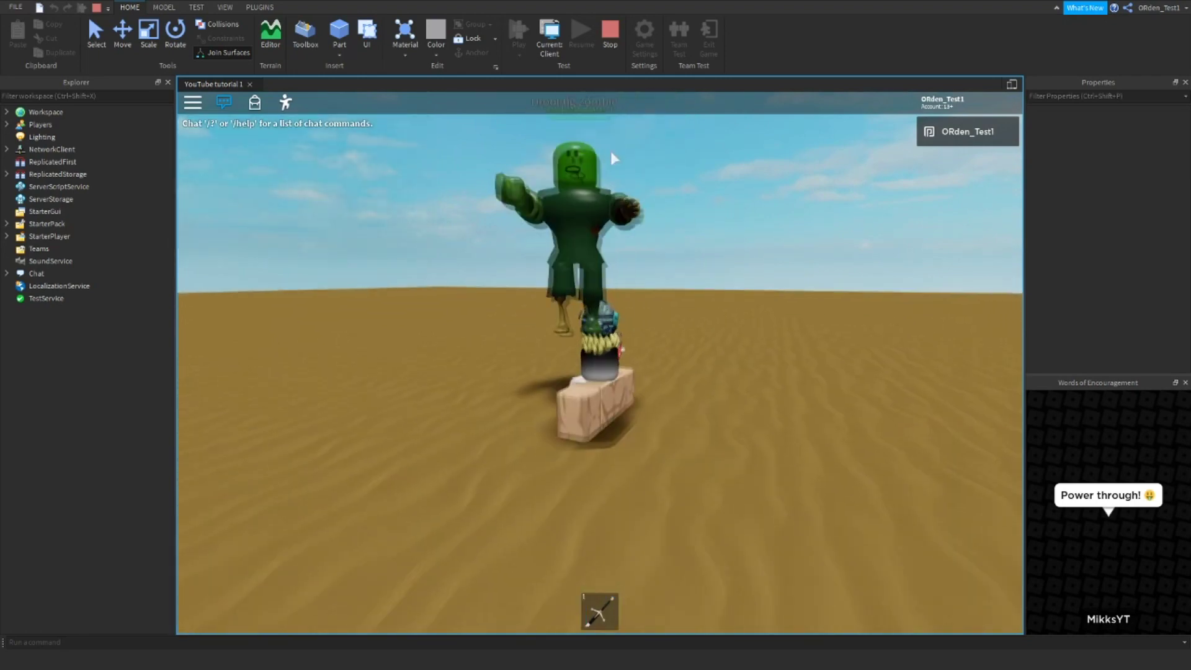
left_click(610, 31)
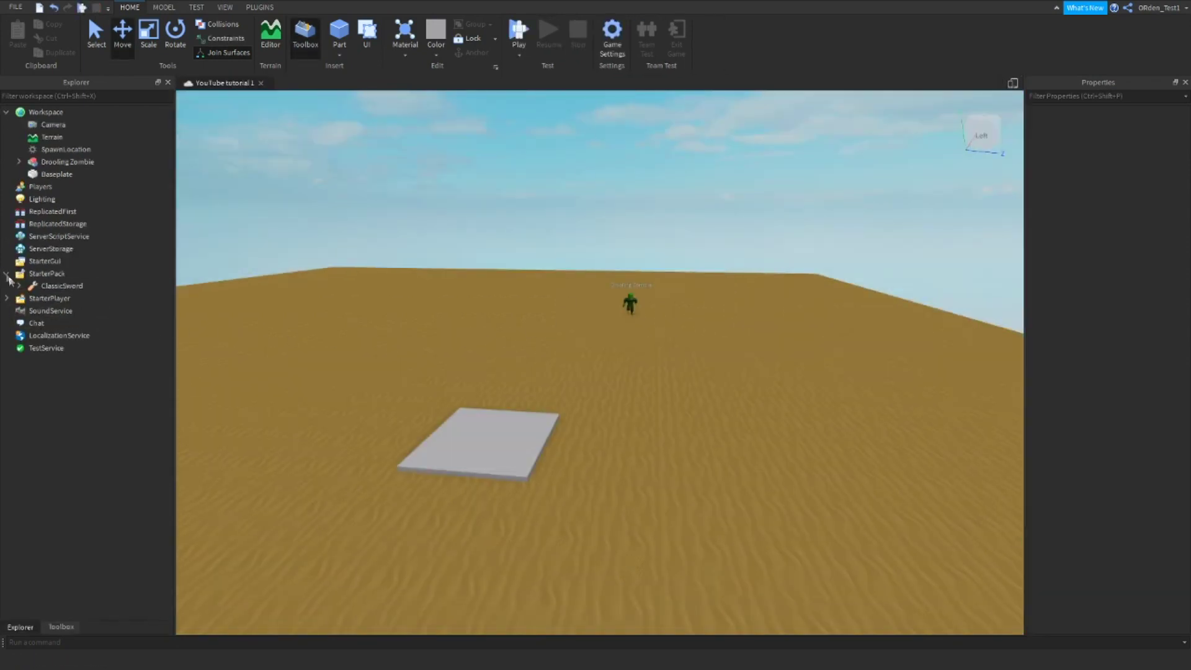
Step: Look into the ClassicSword under StarterPack and delete the tool from StarterPack
left_click(36, 286)
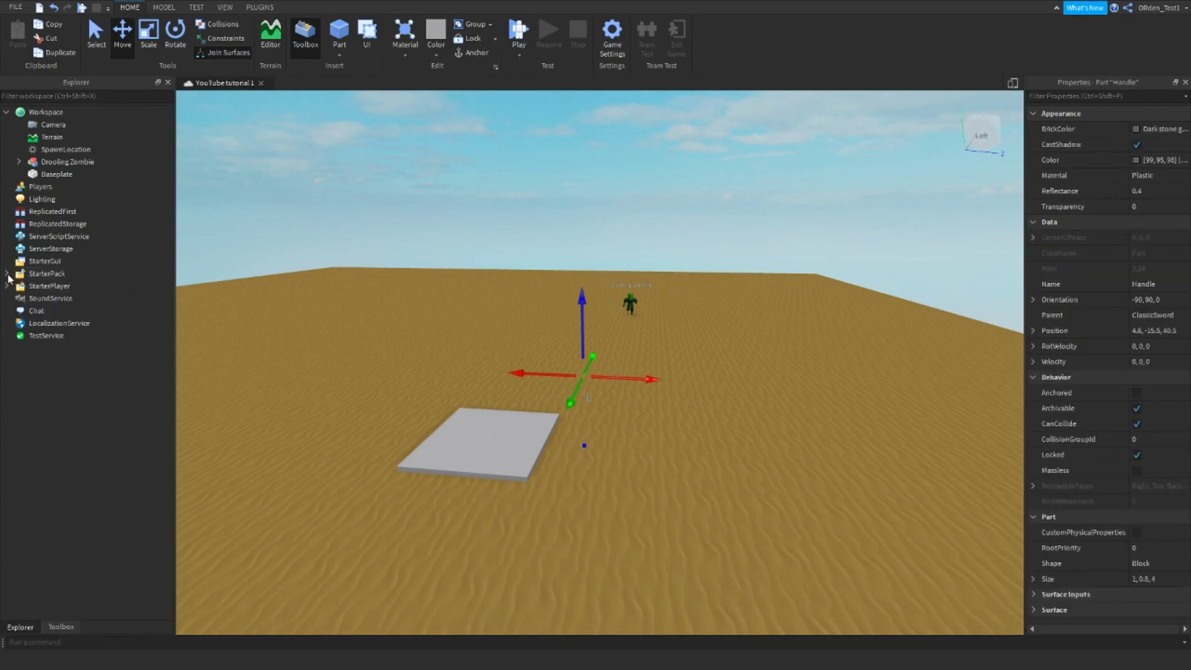
left_click(47, 287)
key("Delete")
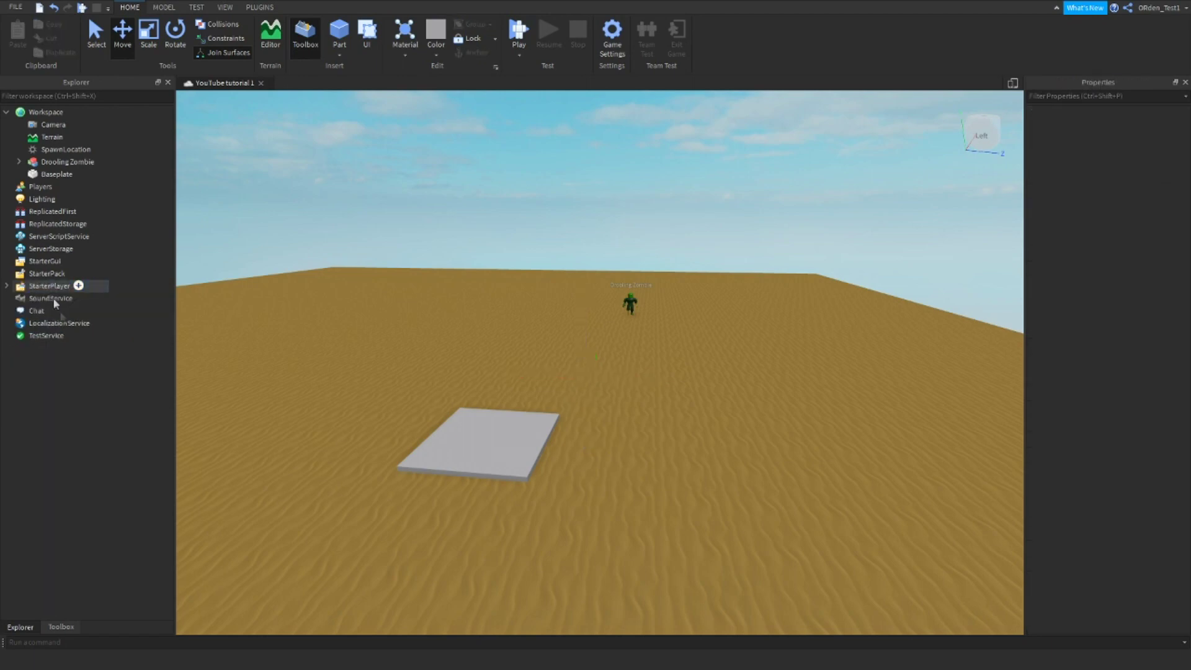
Step: Insert the first Sword from the Toolbox results directly into StarterPack and check it in the Explorer
left_click(62, 625)
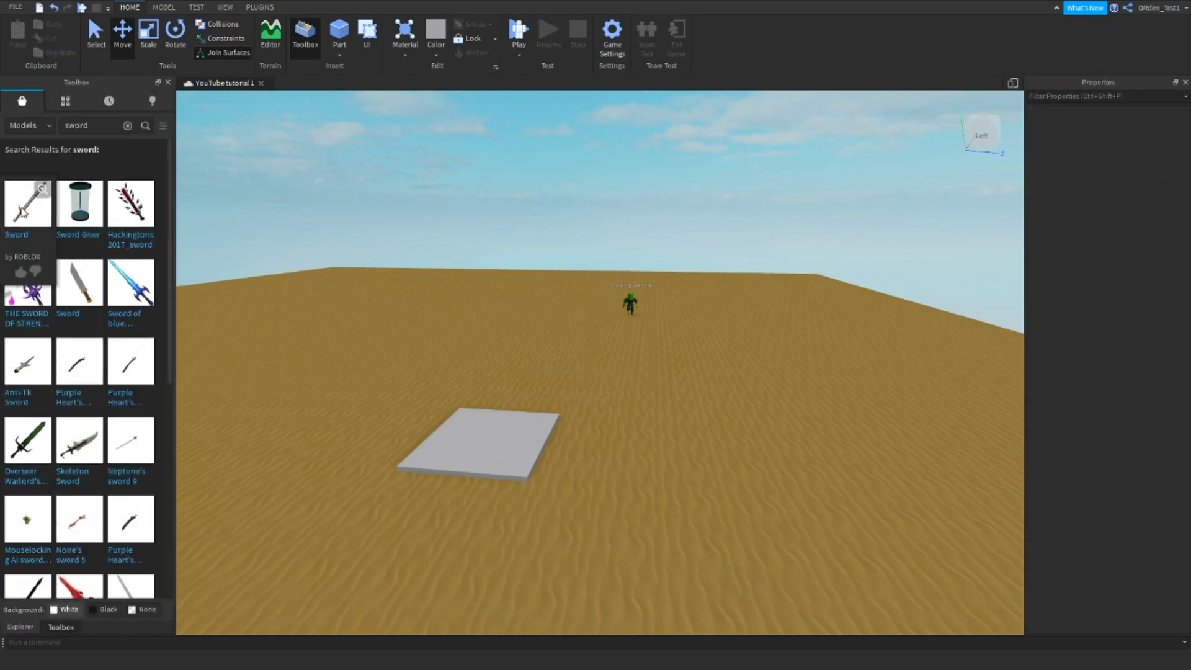
left_click(22, 212)
left_click(593, 348)
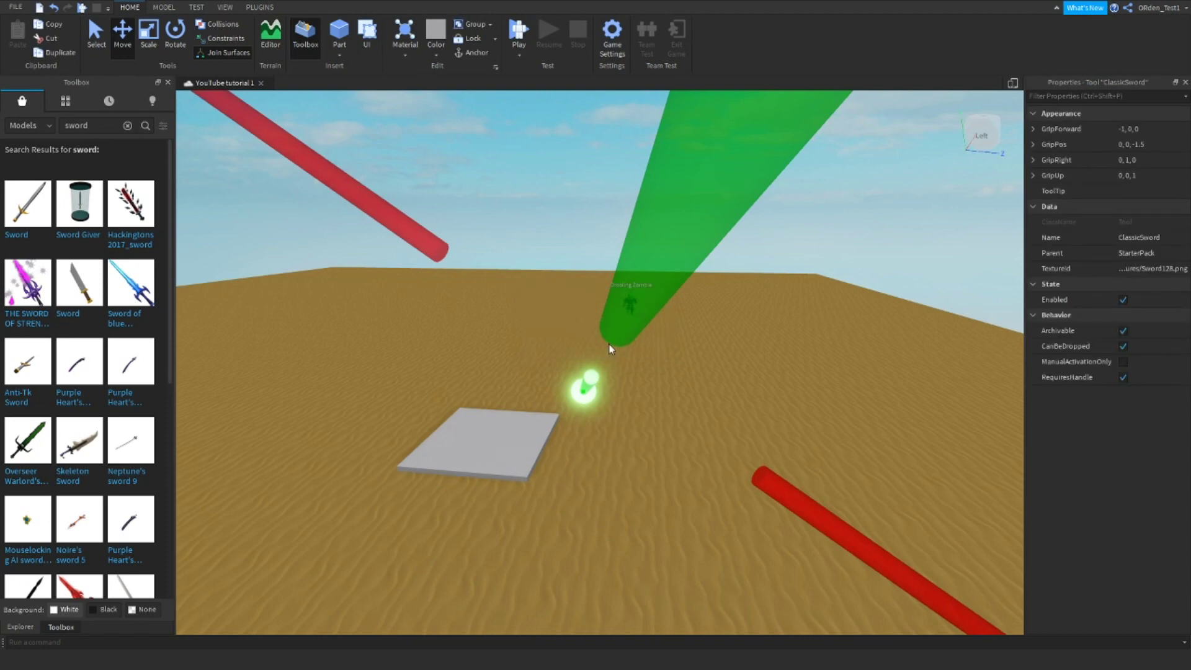
scroll(614, 348, "down", 5)
right_click_drag(625, 296, 533, 341)
left_click(21, 627)
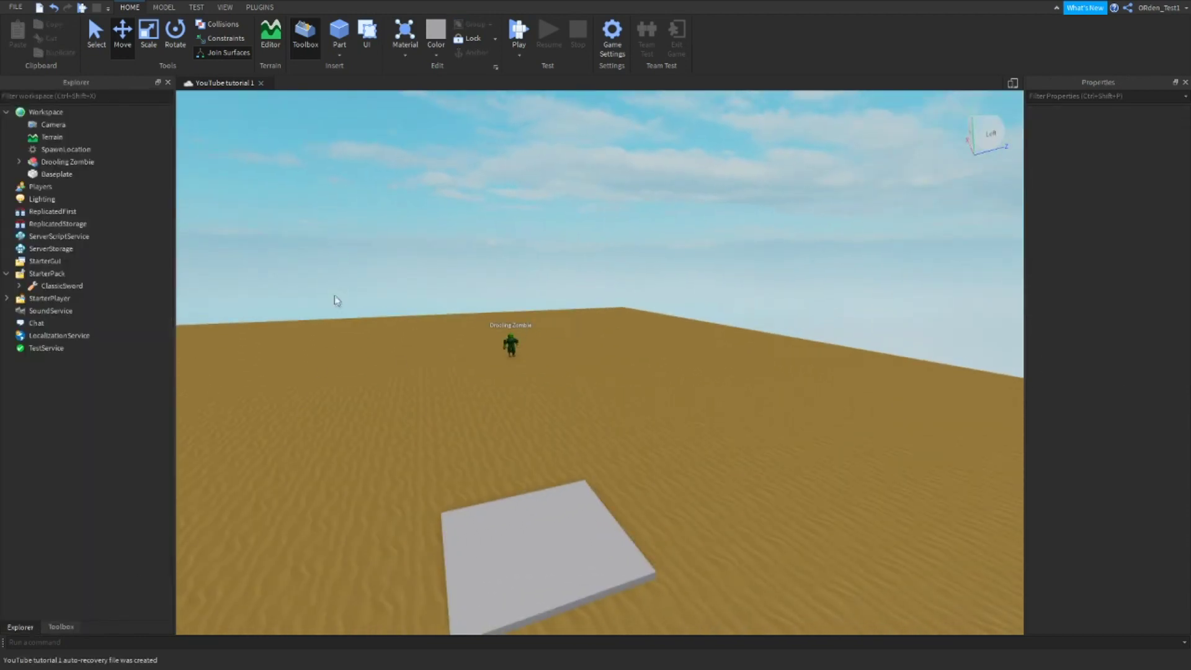
Step: Start a playtest, move the avatar off the spawn and equip the sword from the first inventory slot
right_click_drag(552, 146, 550, 162)
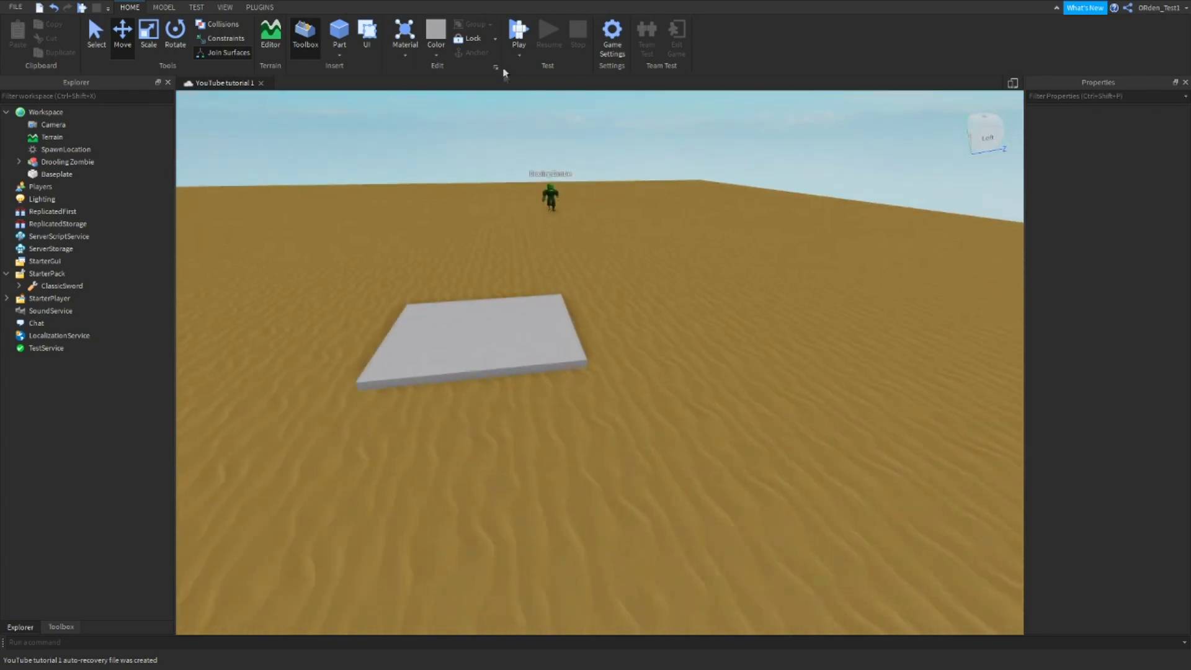
key("a")
key("w")
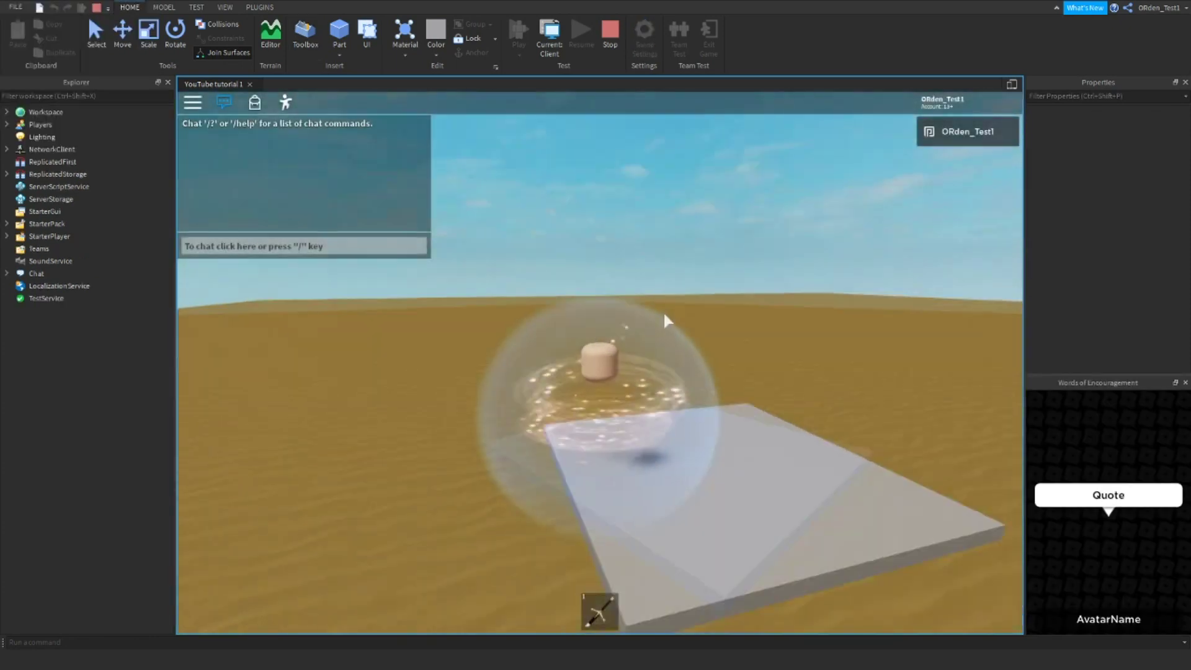
key("s")
key("1")
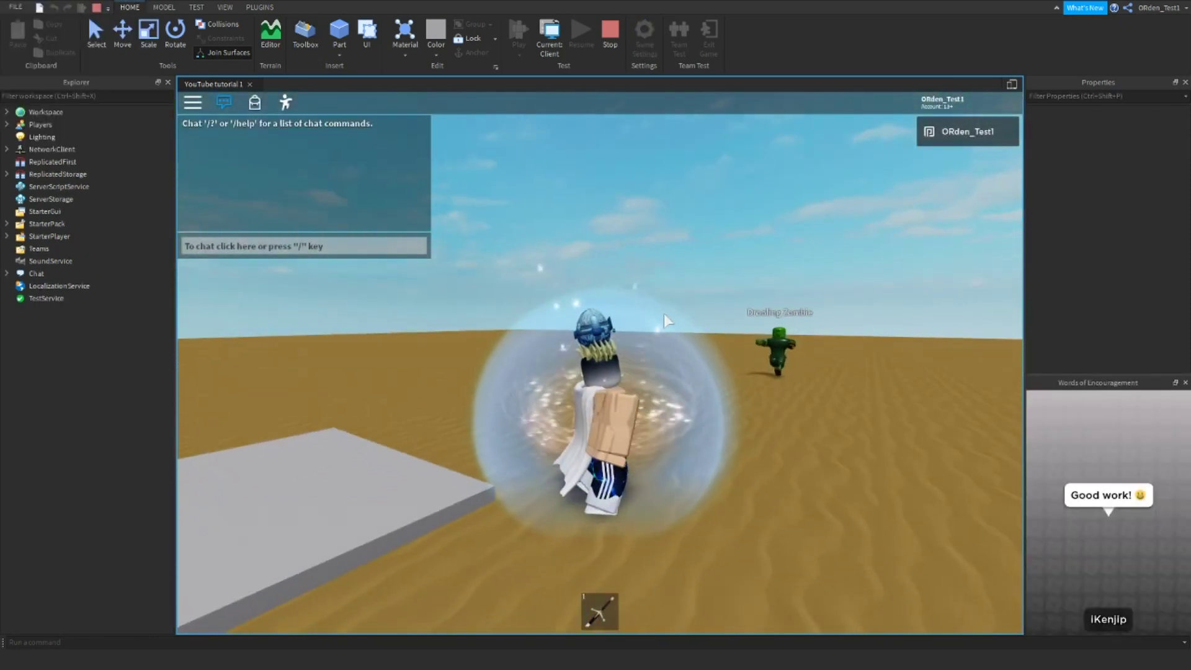
key("1")
key("1")
key("1")
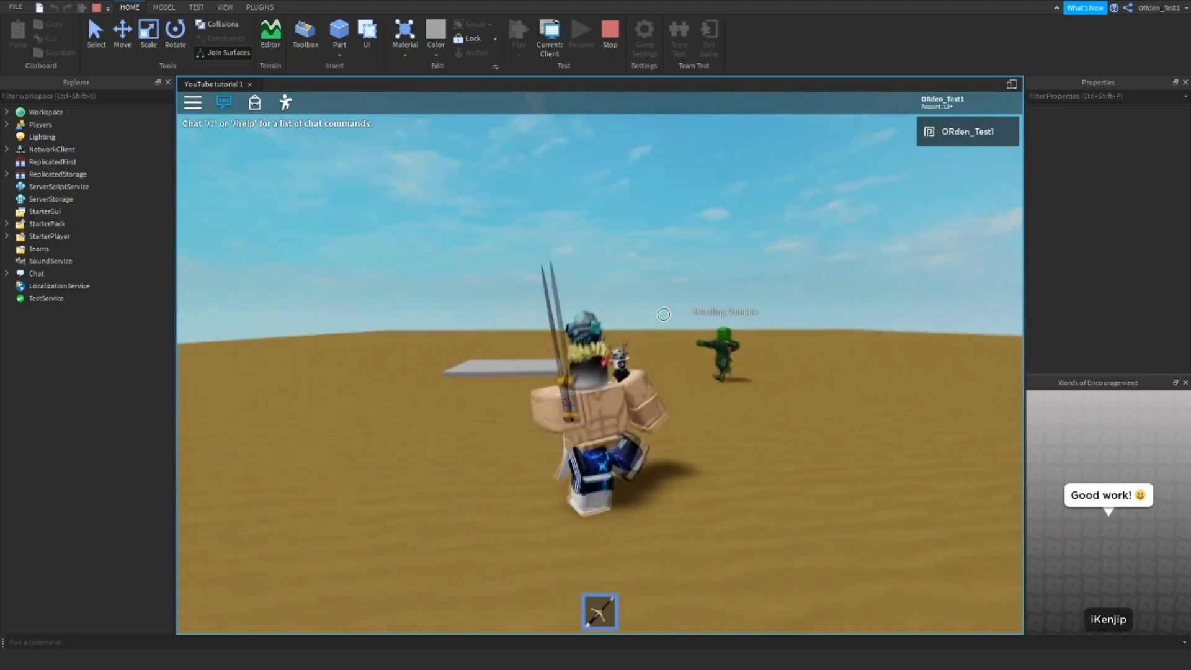
Step: Fight the Drooling Zombie with the sword until it is defeated, and put the sword away
key("a")
key("1")
key("1")
right_click_drag(664, 314, 663, 314)
key("w")
left_click(663, 314)
left_click(664, 315)
key("s")
key("d")
key("w")
right_click_drag(663, 315, 664, 315)
key("a")
key("s")
key("1")
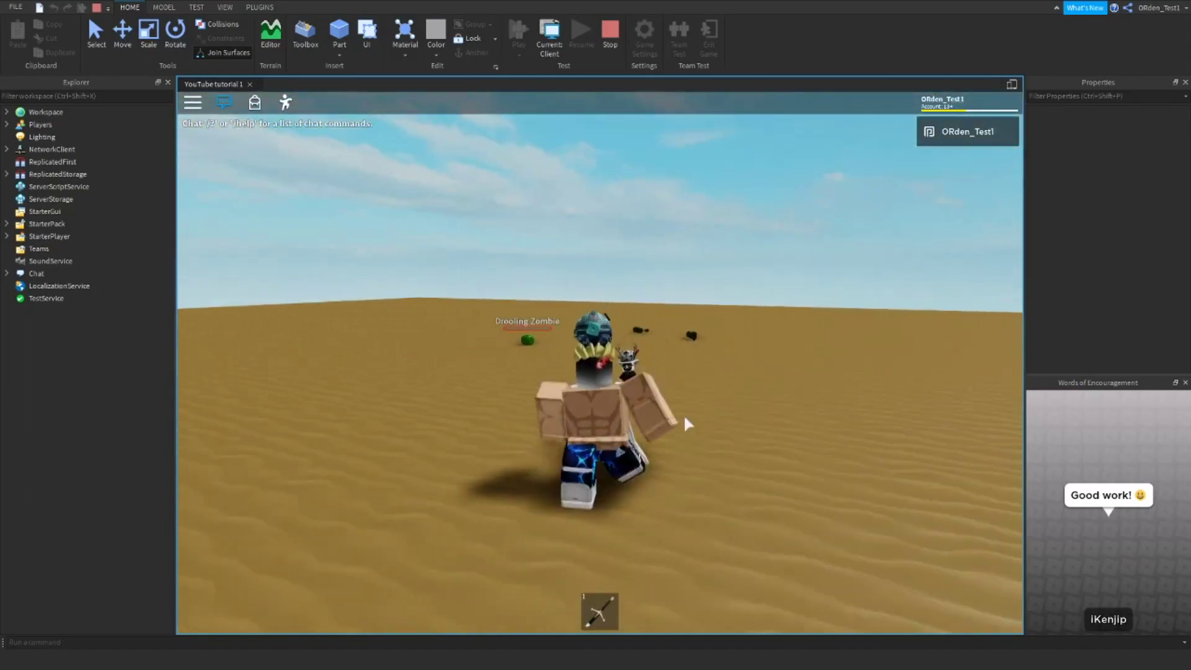
key("w")
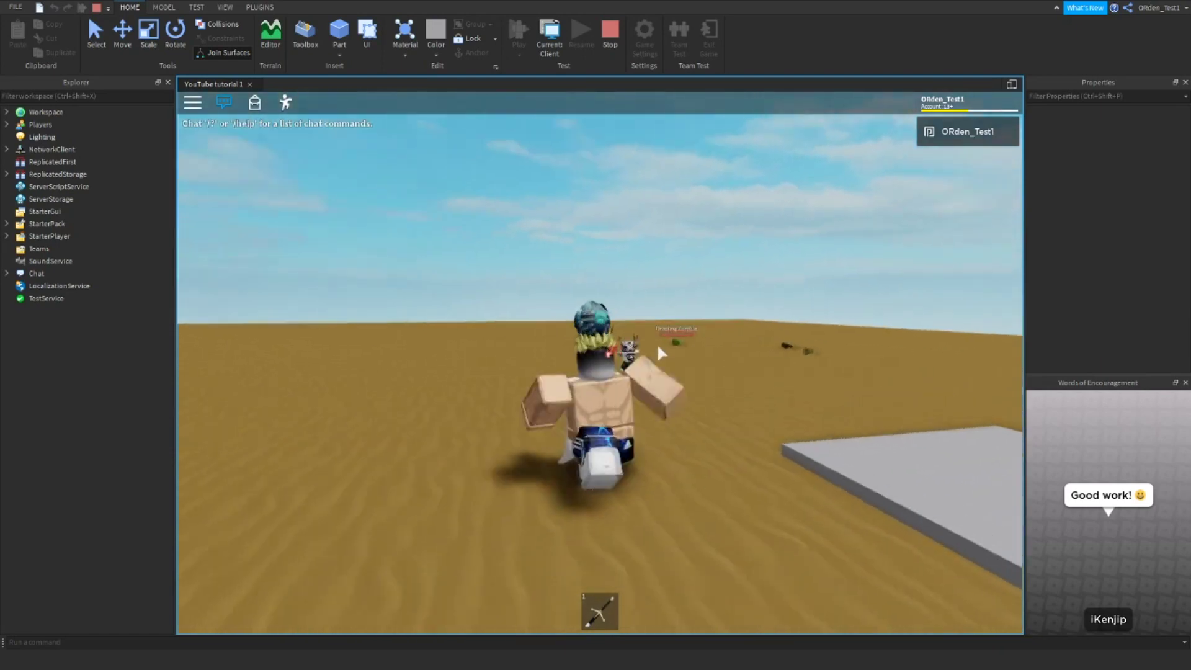
Step: Walk the avatar back onto the grey spawn pad and close the Words of Encouragement window
key("d")
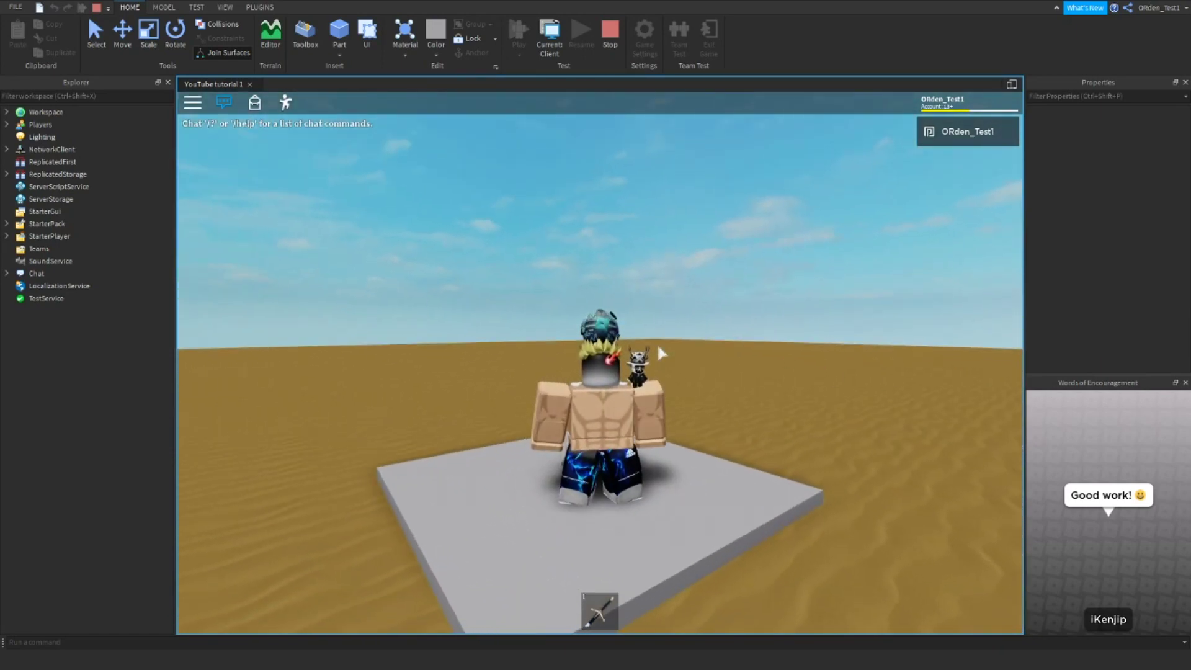
left_click(1185, 382)
key("a")
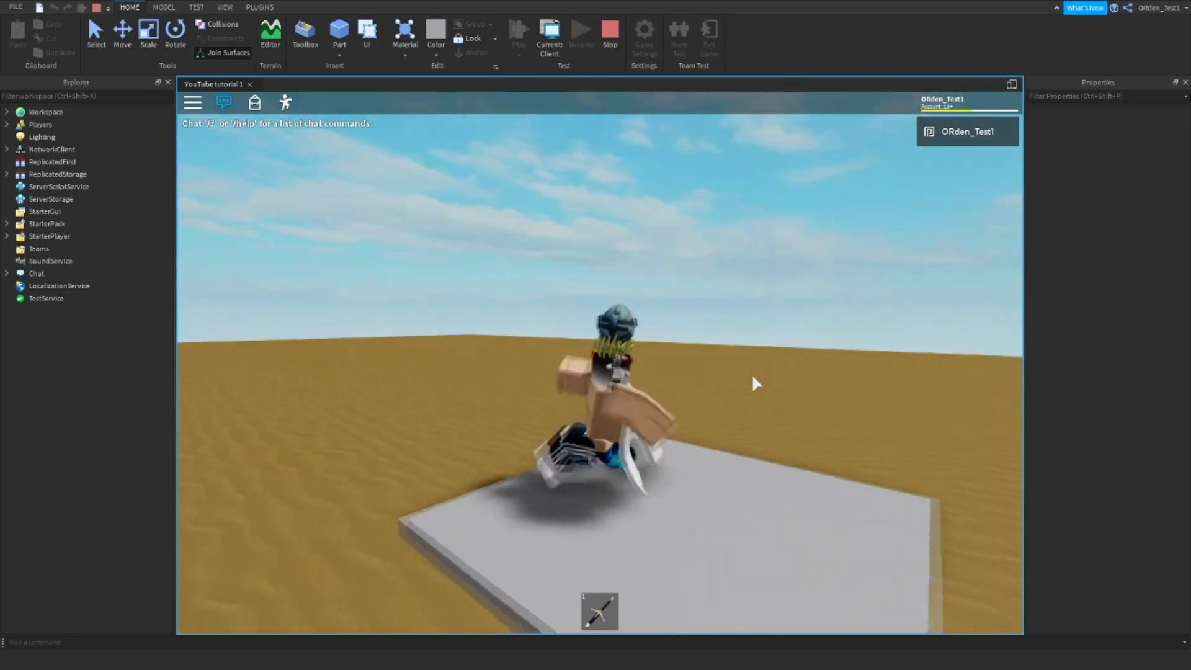
key("s")
scroll(753, 383, "up", 2)
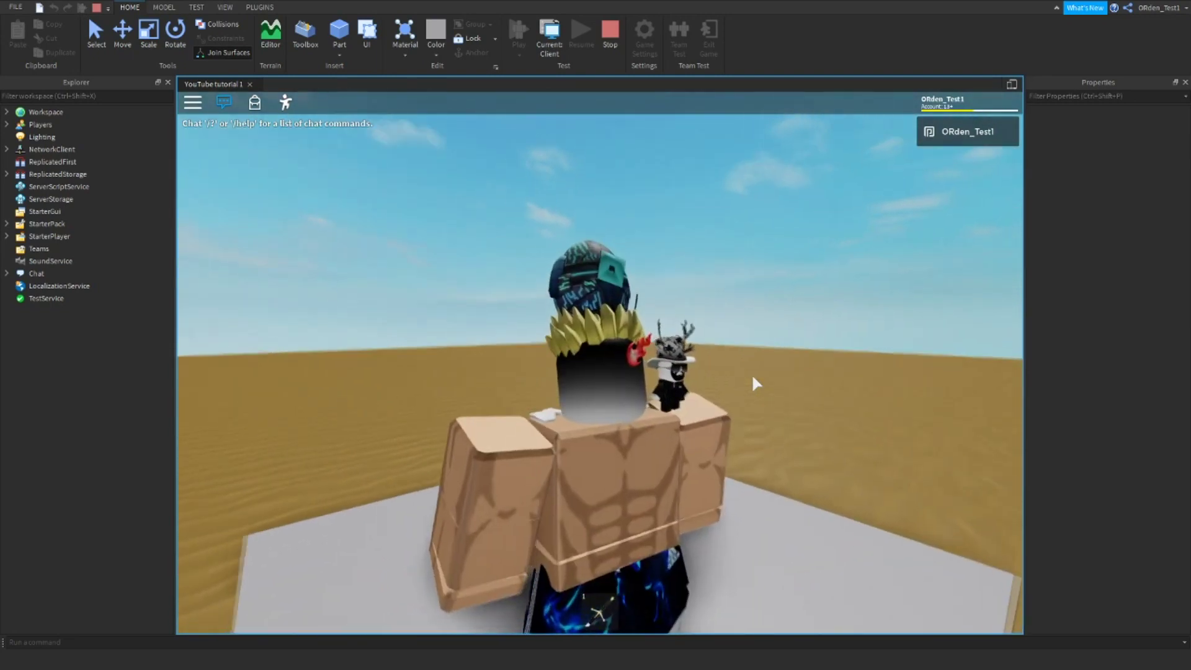
key("a")
key("w")
key("s")
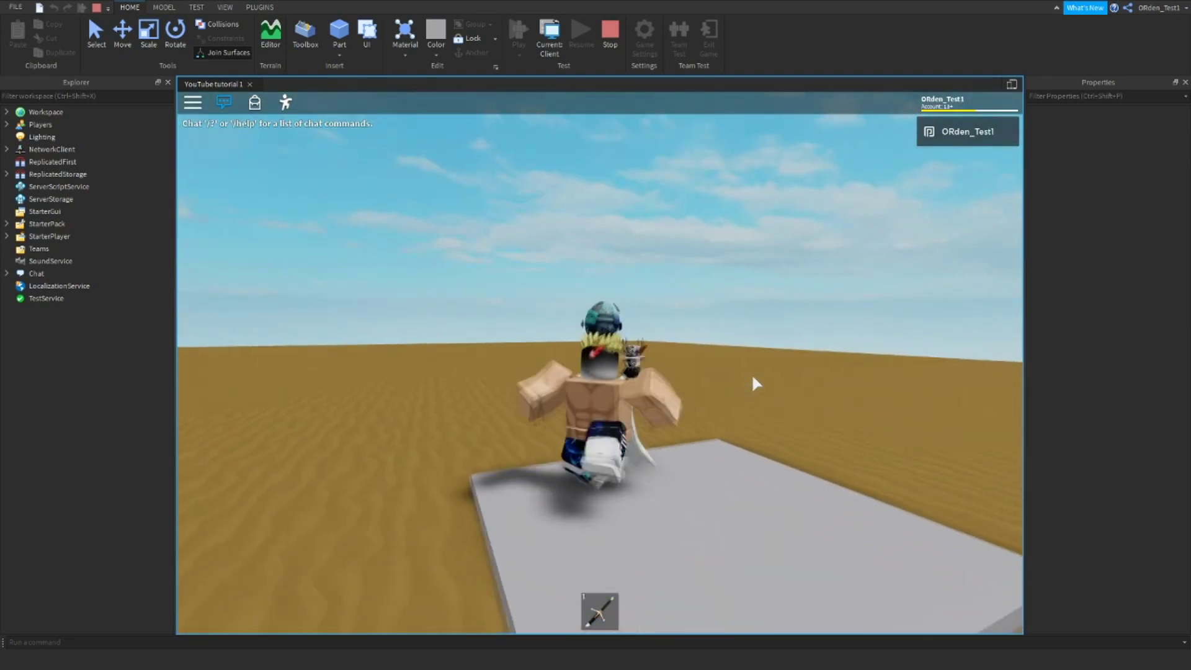
key("d")
key("s")
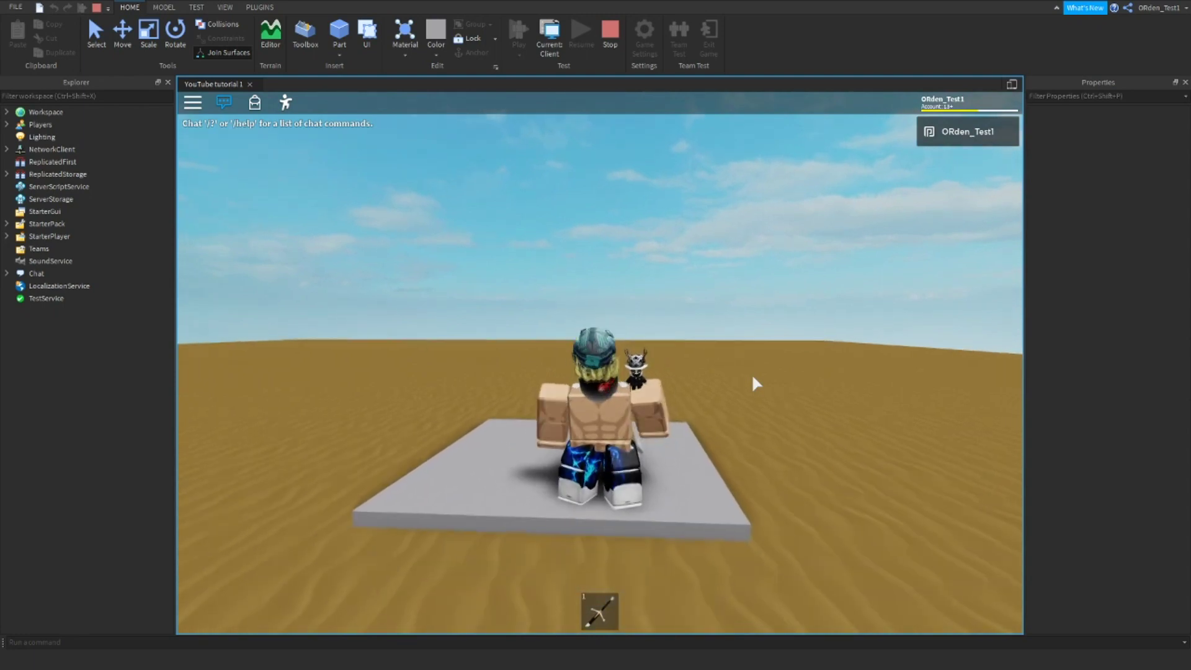
key("a")
key("w")
key("d")
key("s")
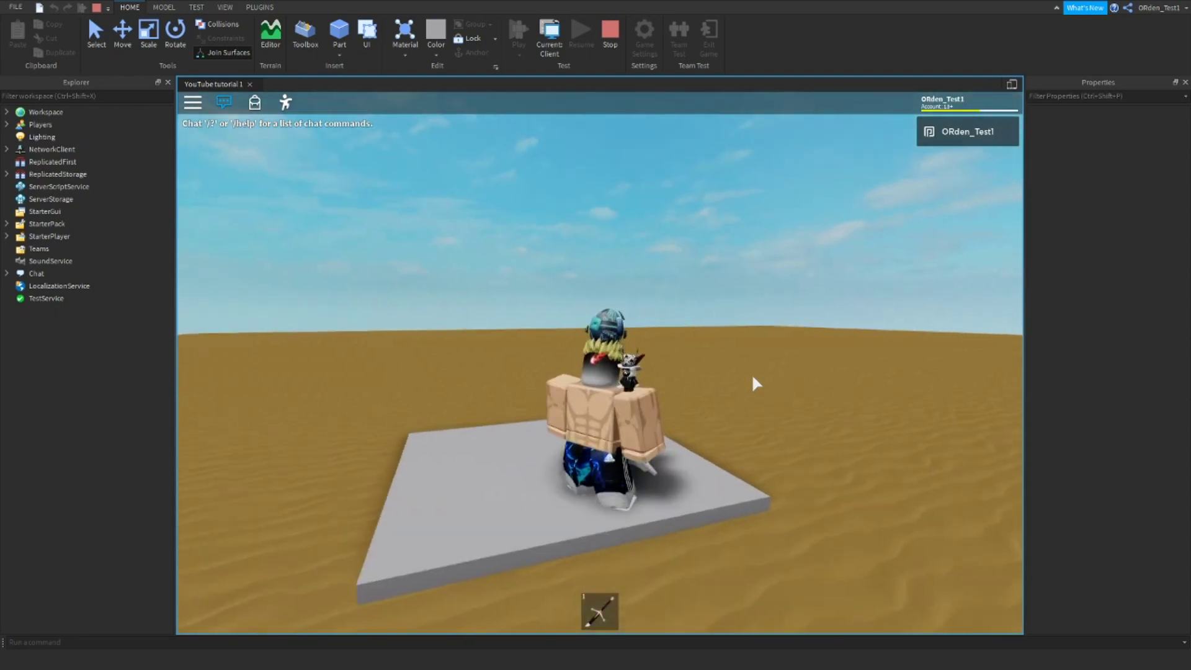
scroll(752, 376, "up", 3)
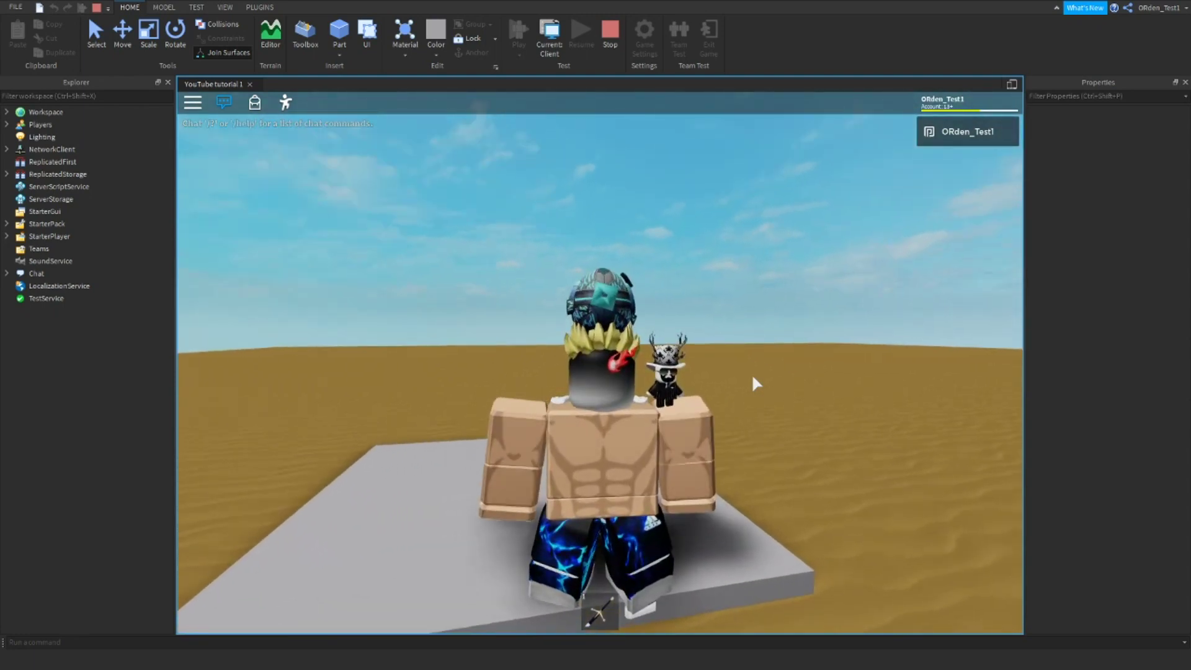
key("a")
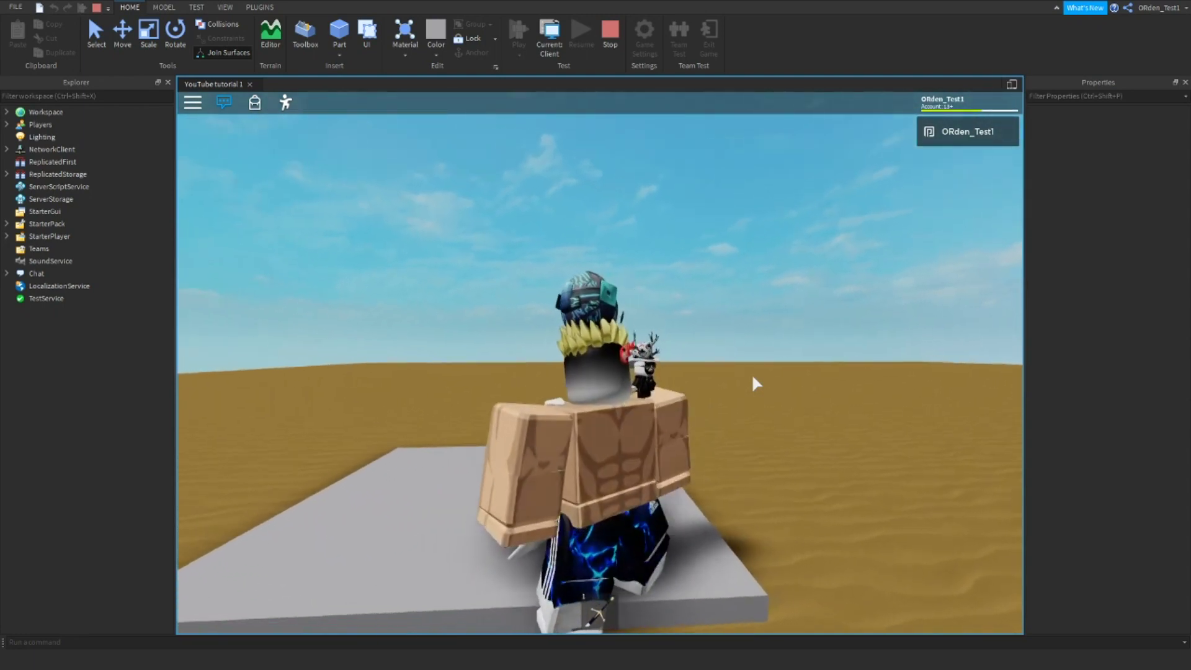
key("w")
right_click_drag(752, 376, 752, 377)
key("s")
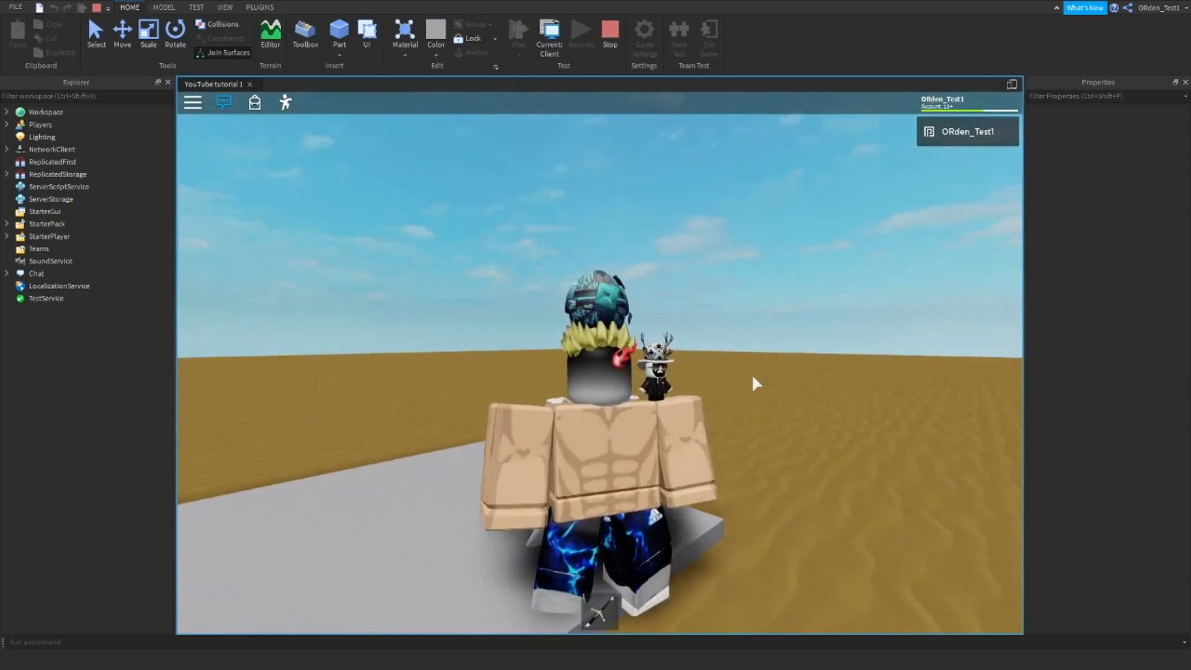